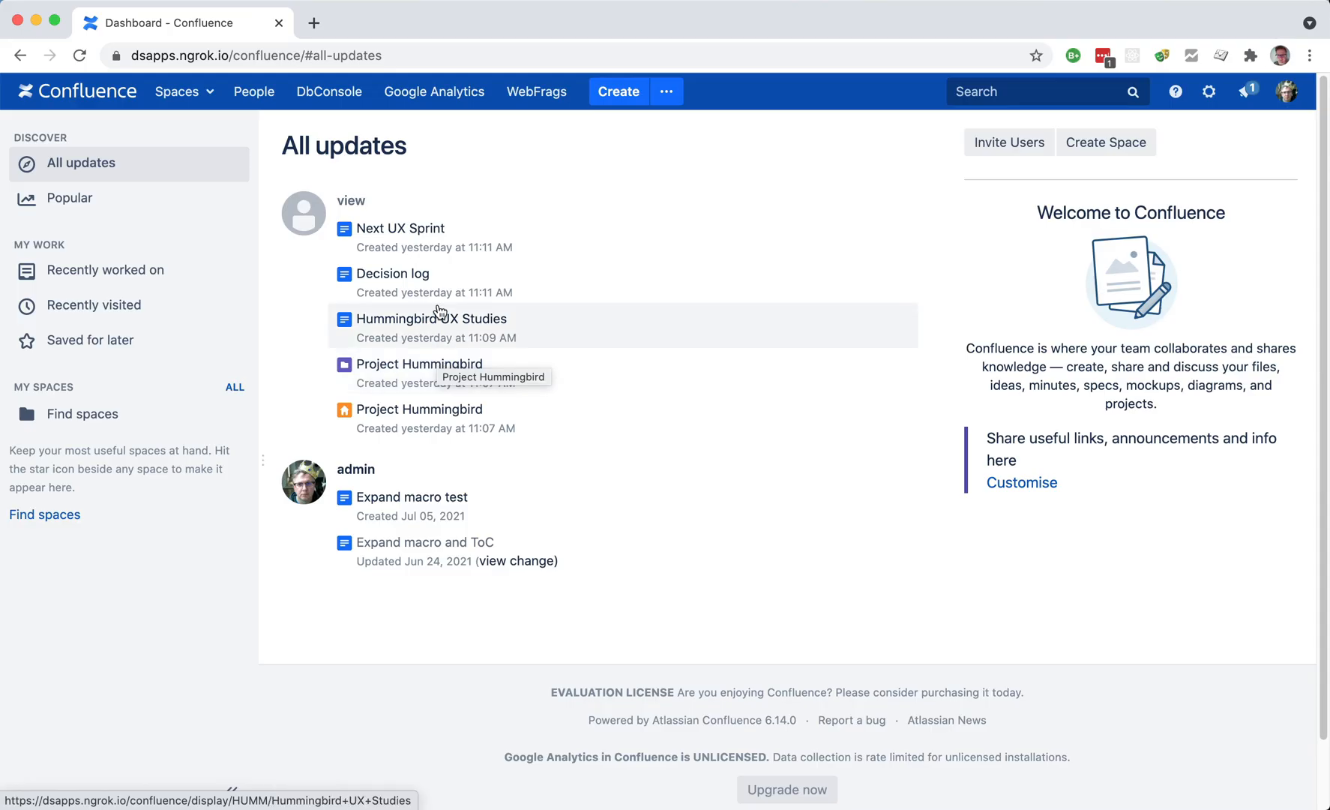
Step: Open the Google Analytics app's Configure page and follow its Step 1 link to Google Cloud Manage resources
{"action": "left_click", "coordinate": [465, 94]}
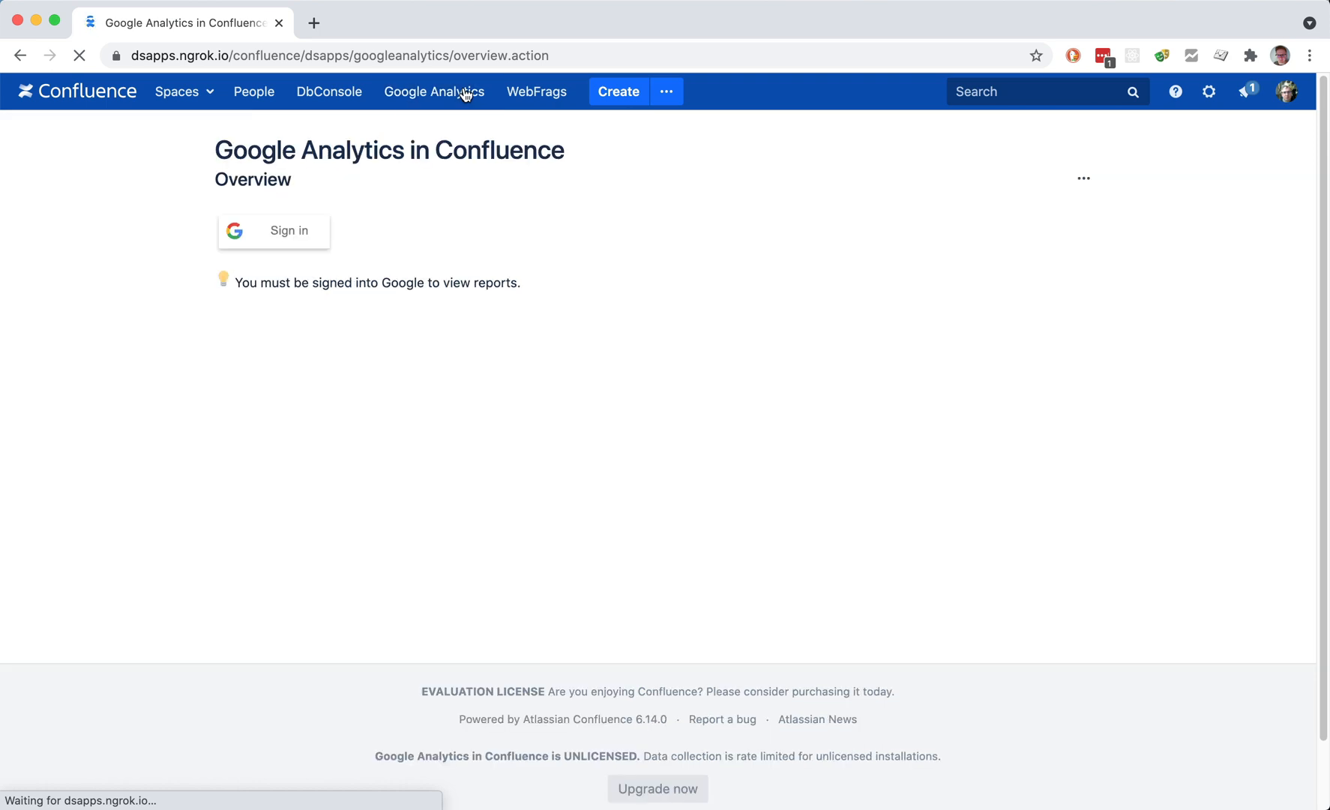
{"action": "left_click", "coordinate": [1093, 189]}
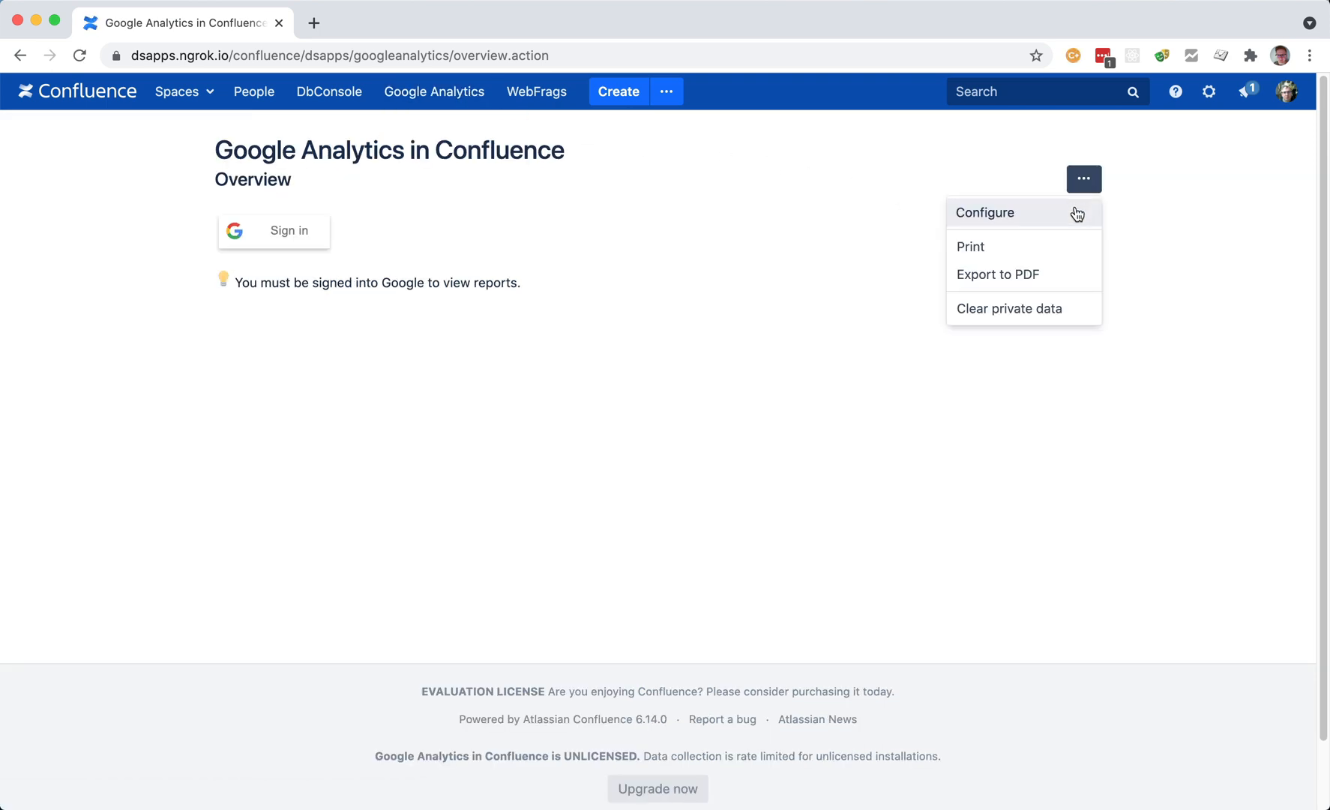
{"action": "left_click", "coordinate": [1075, 213]}
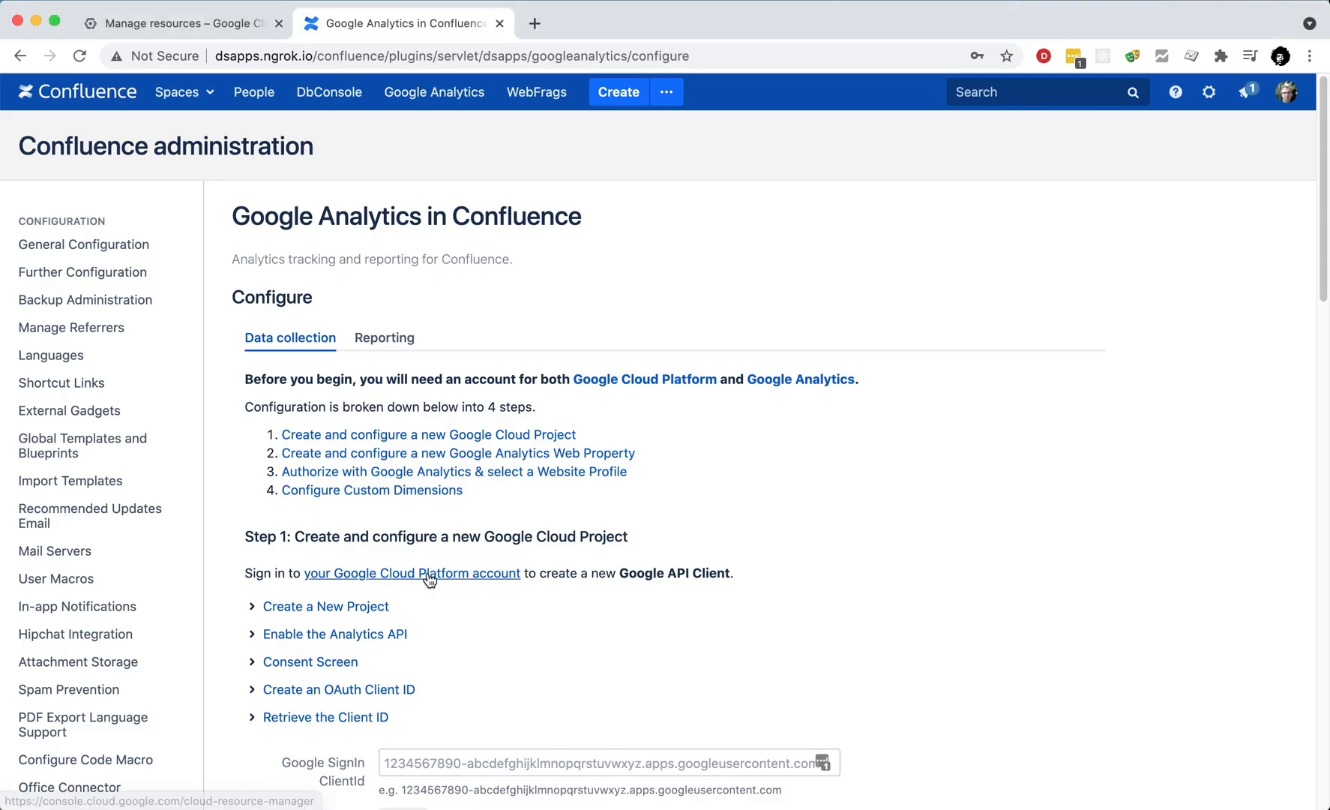
{"action": "left_click", "coordinate": [430, 579]}
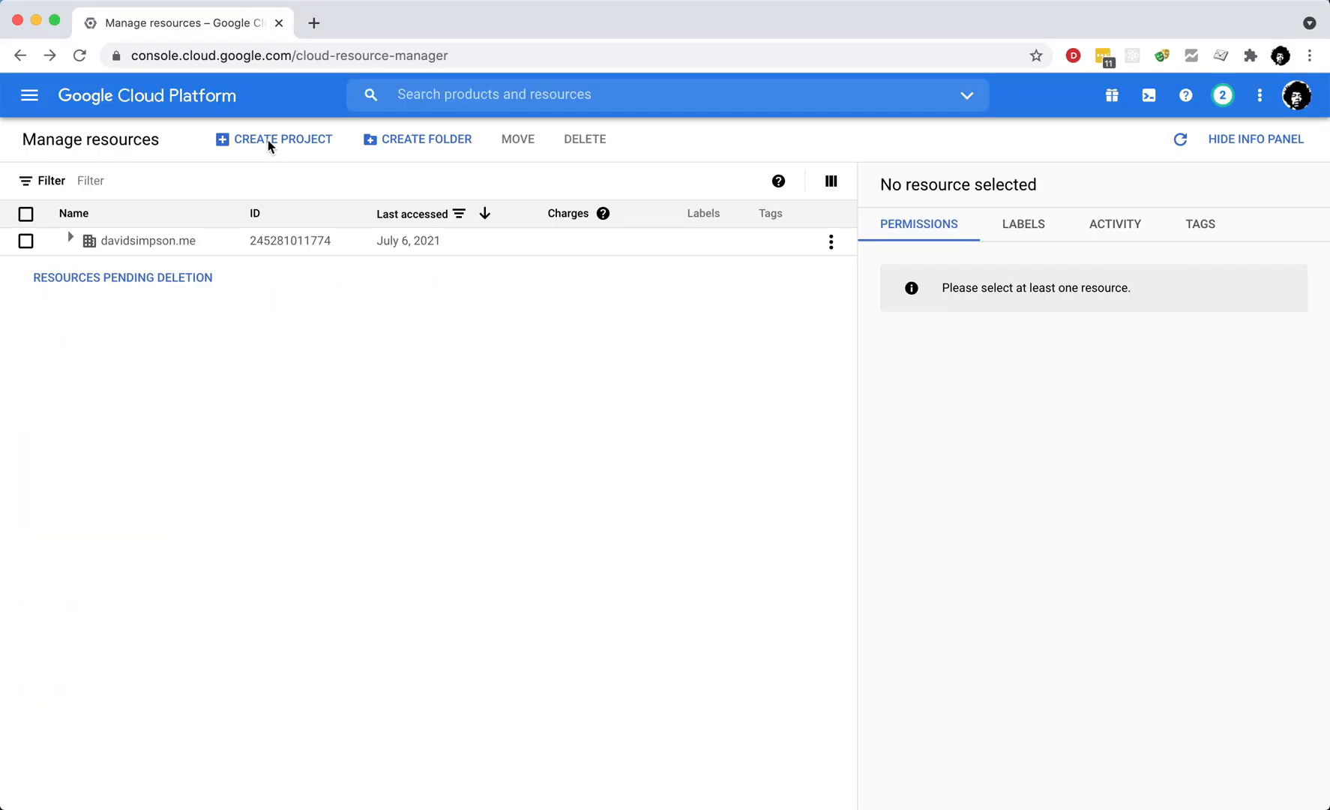
Step: Create a Google Cloud project named 'Atlassian Confluence'
{"action": "left_click", "coordinate": [270, 146]}
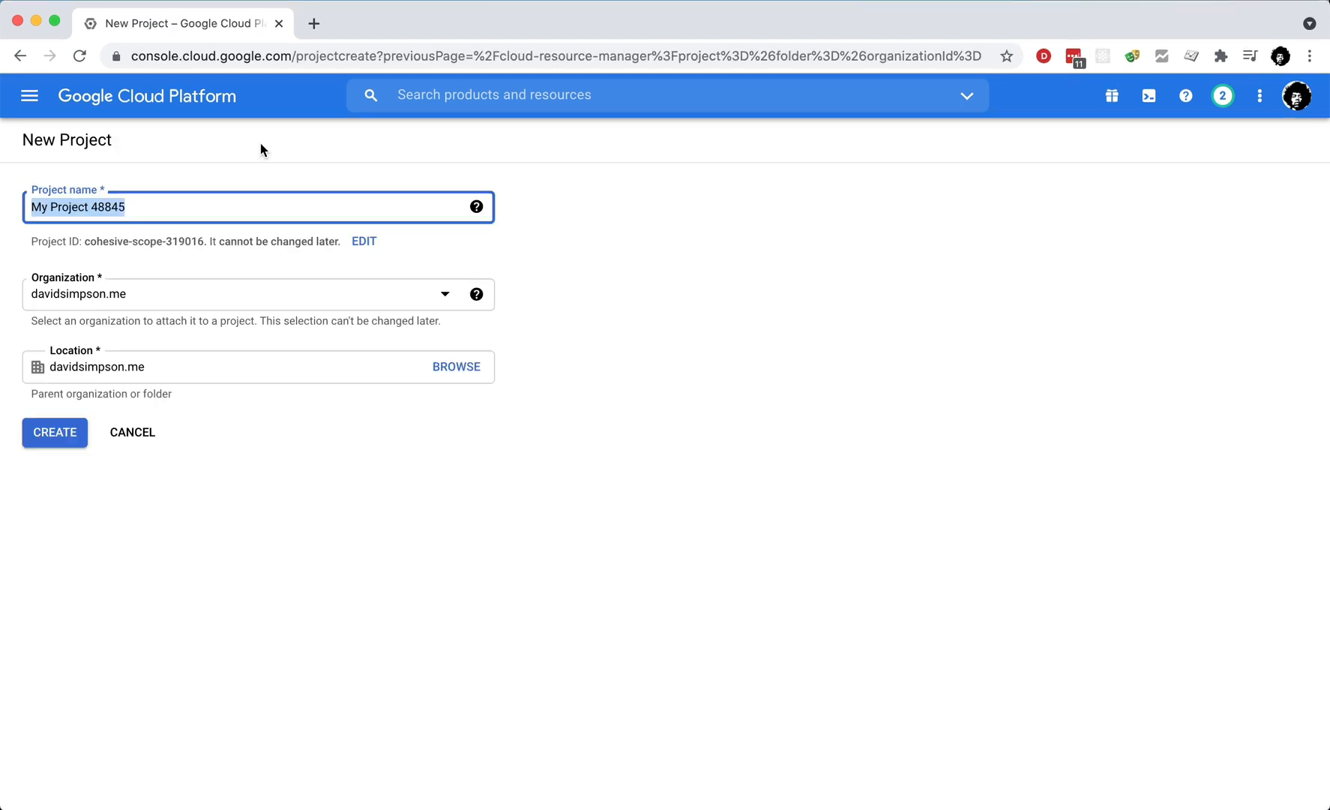
{"action": "type", "text": "Atlassian Confluence"}
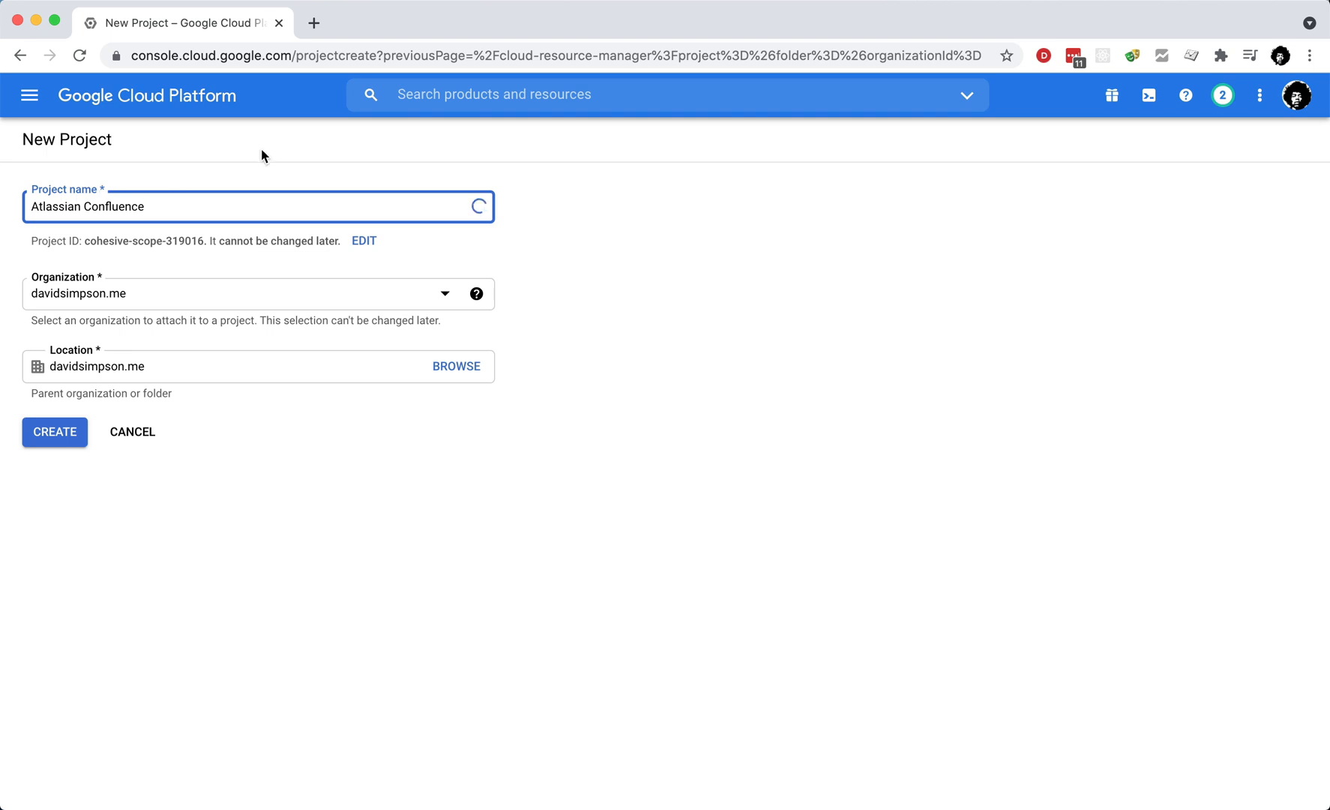
{"action": "left_click", "coordinate": [54, 439]}
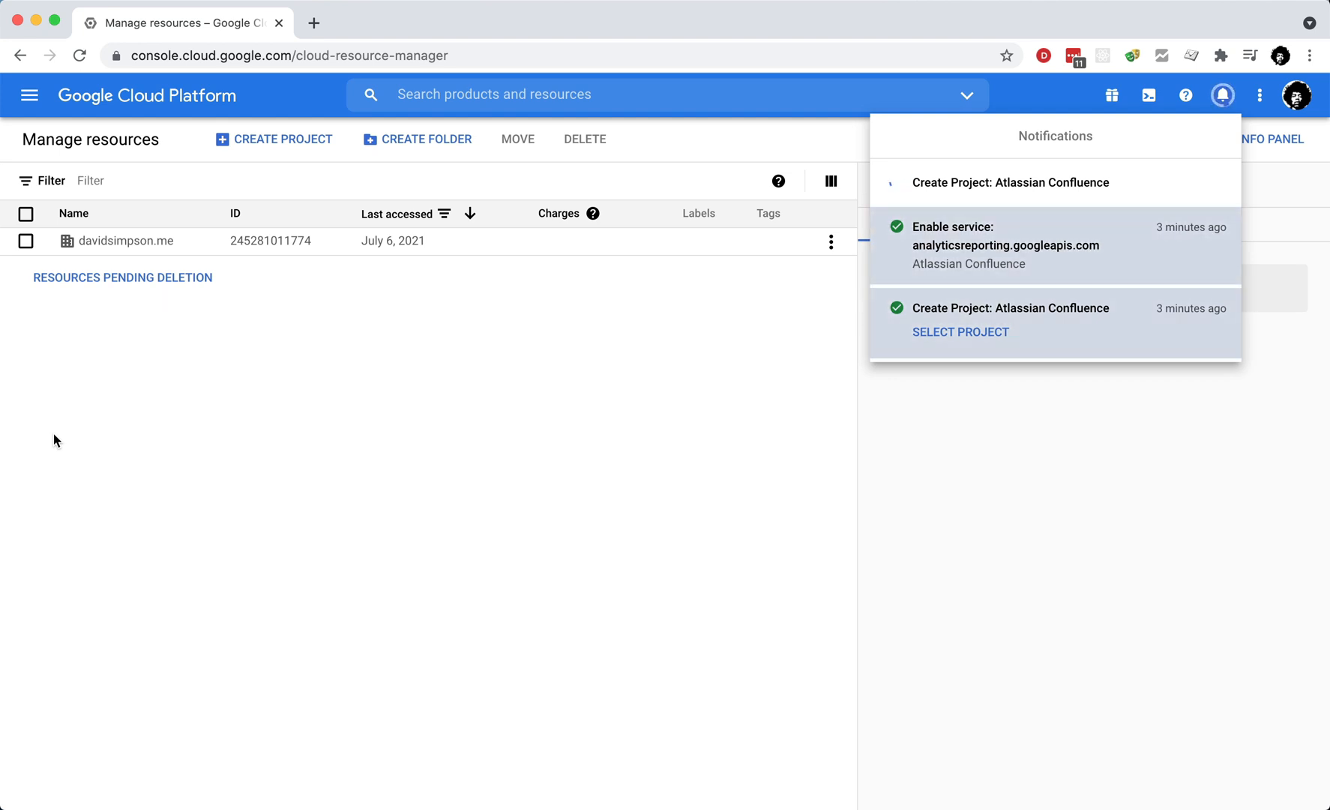
Step: Switch to the Atlassian Confluence project and enable the Google Analytics Reporting API from the API Library
{"action": "left_click", "coordinate": [977, 202]}
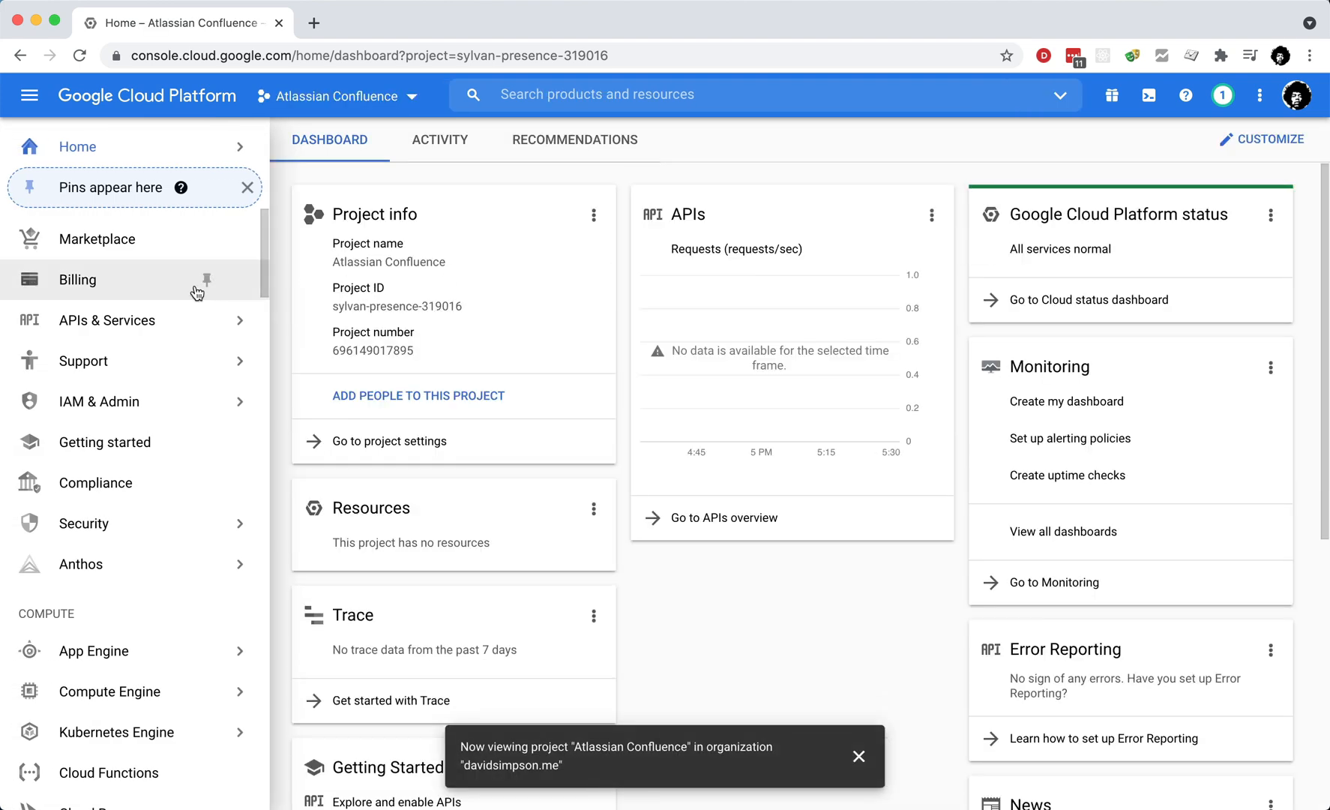
{"action": "left_click", "coordinate": [201, 320]}
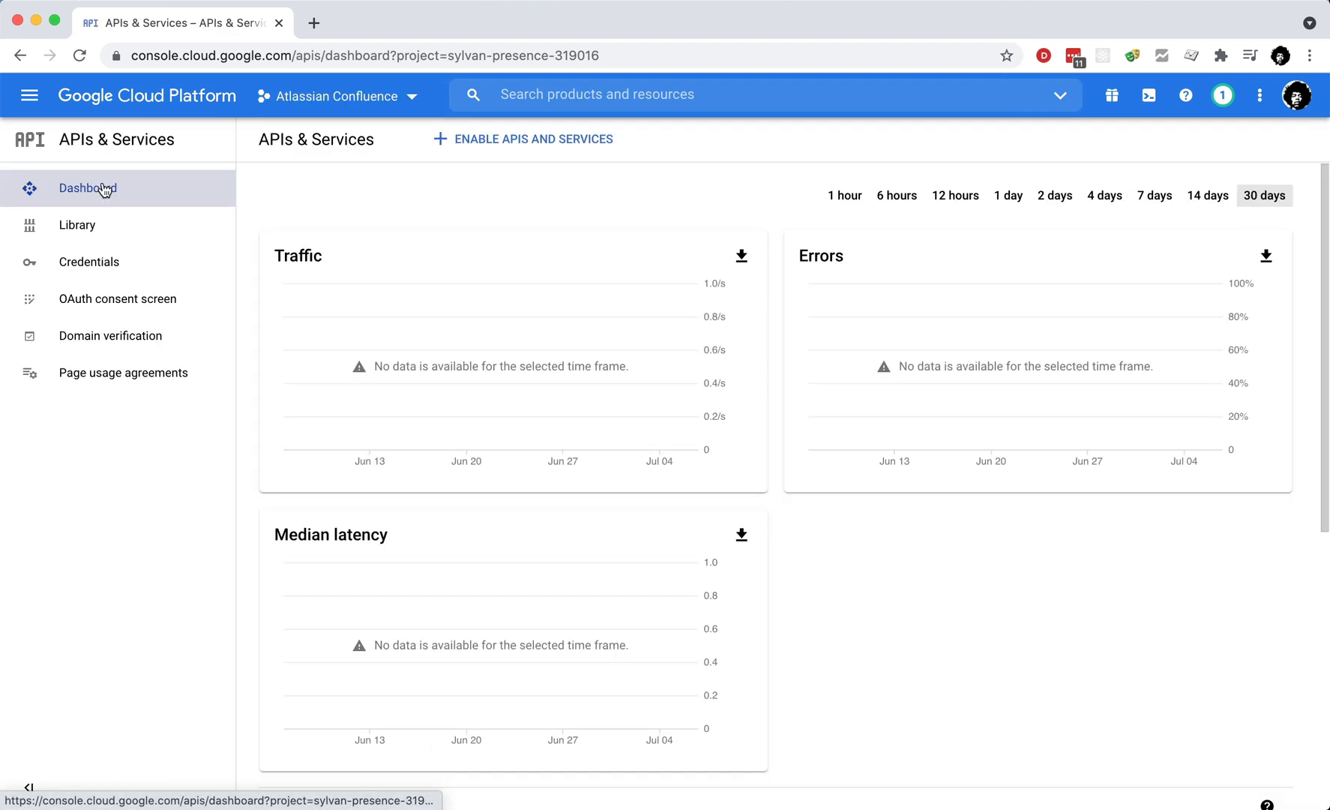
{"action": "left_click", "coordinate": [548, 138]}
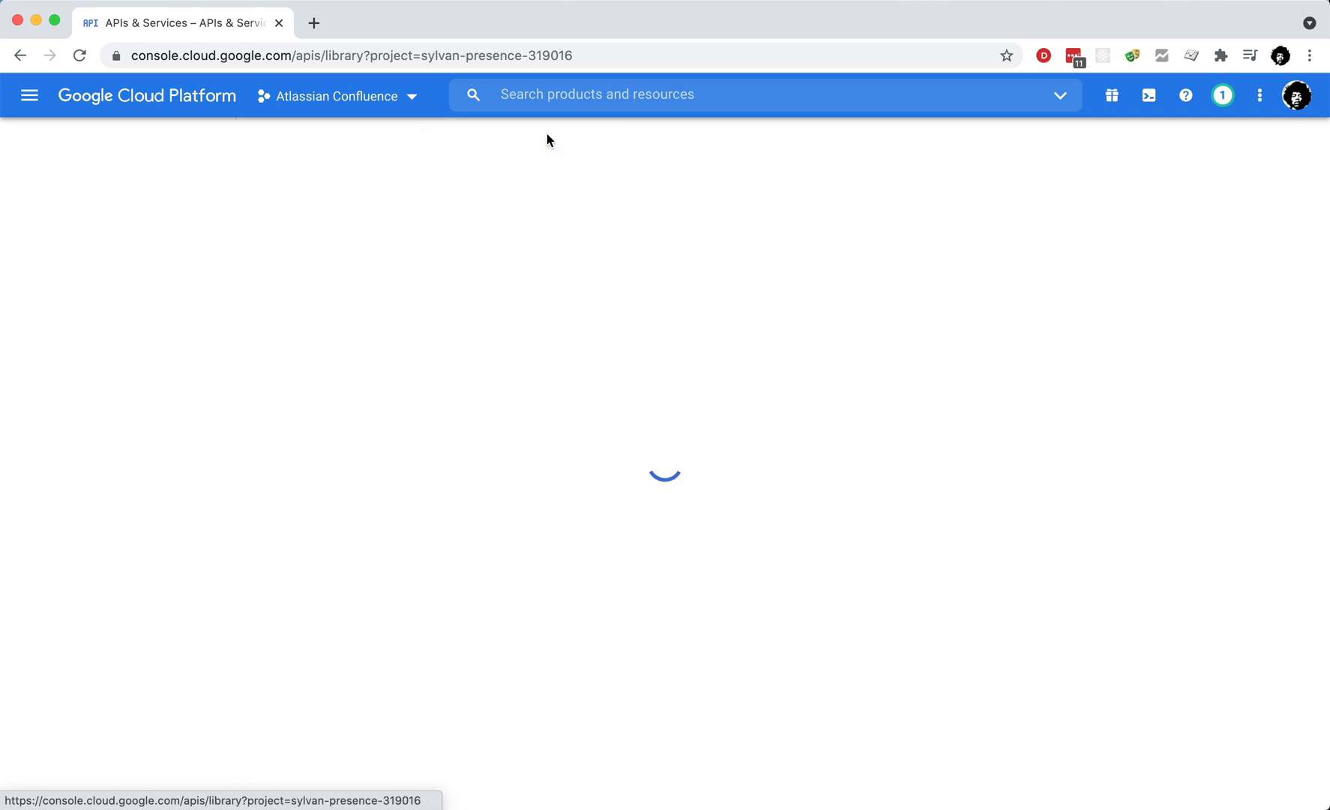
{"action": "type", "text": "an"}
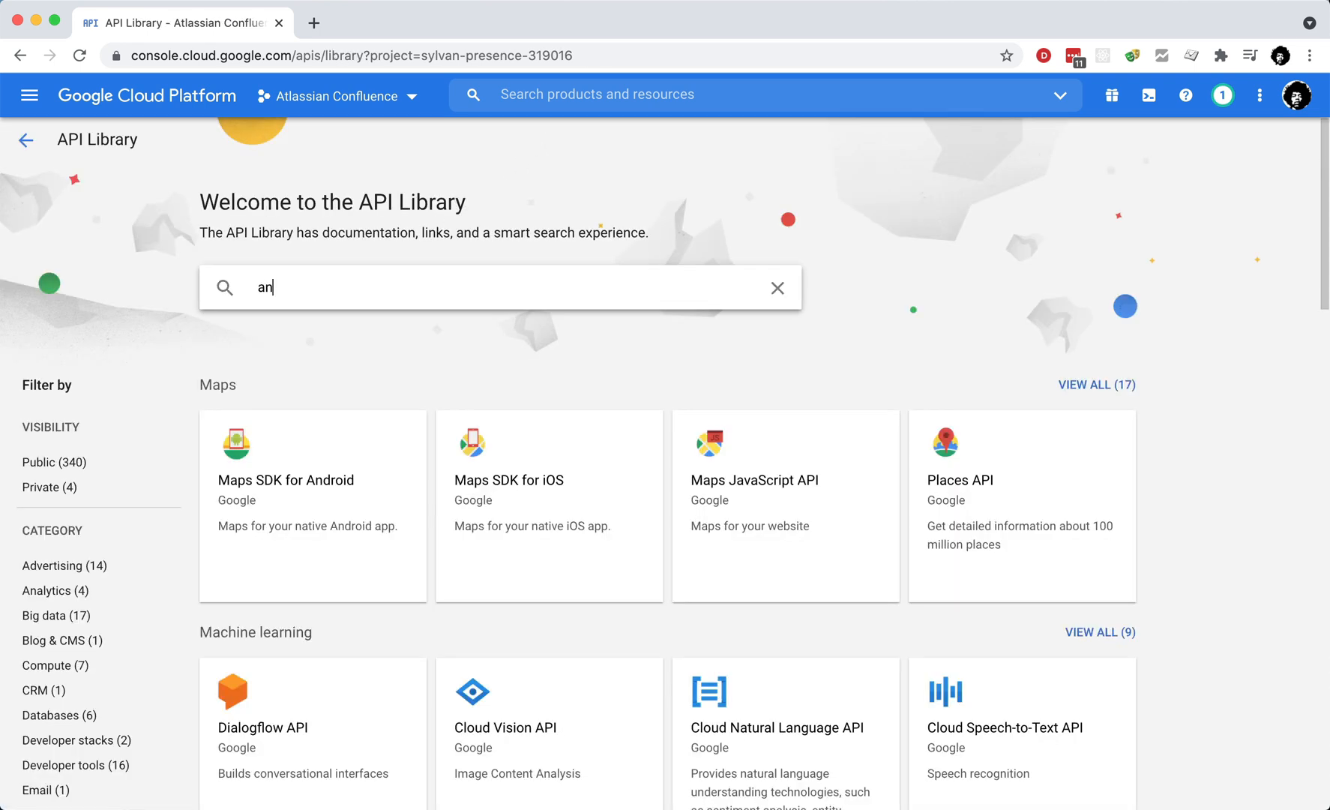
{"action": "type", "text": "altics"}
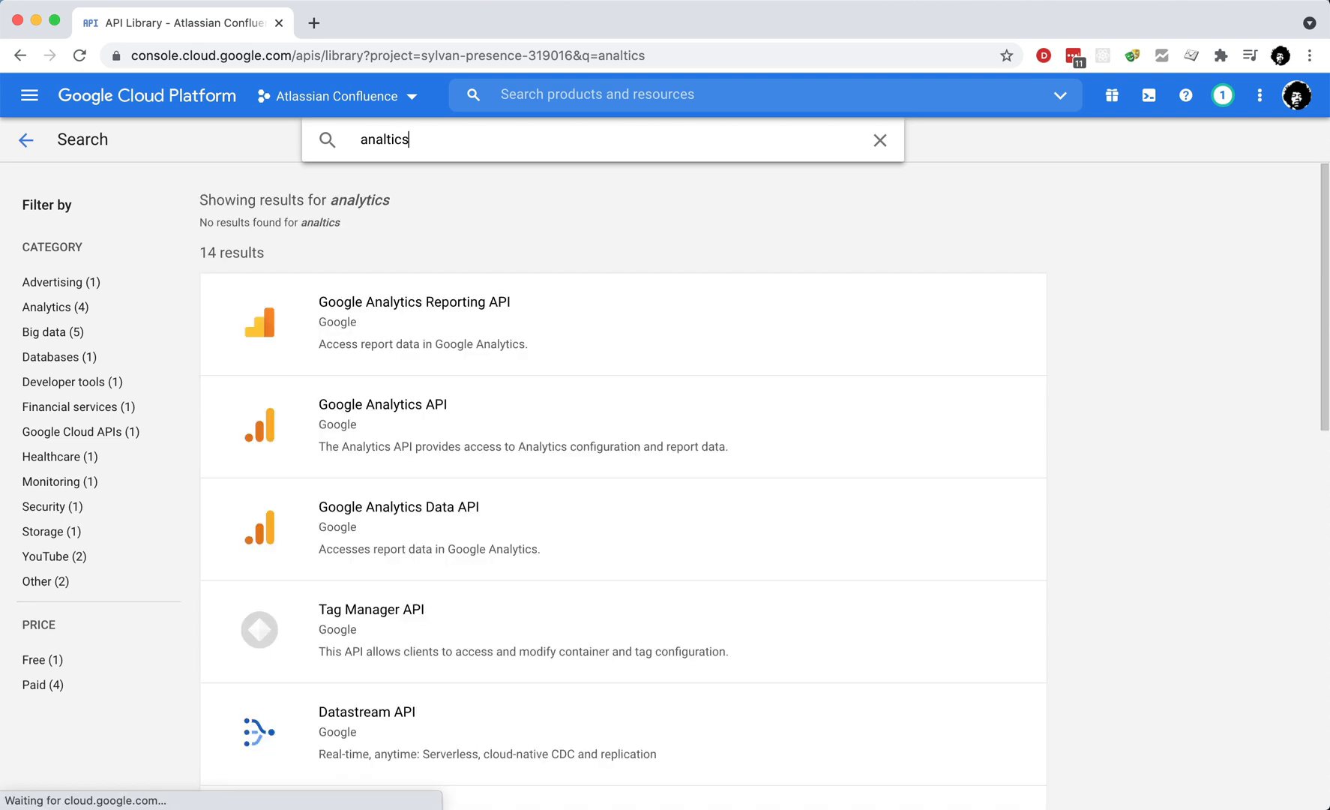
{"action": "left_click", "coordinate": [420, 331]}
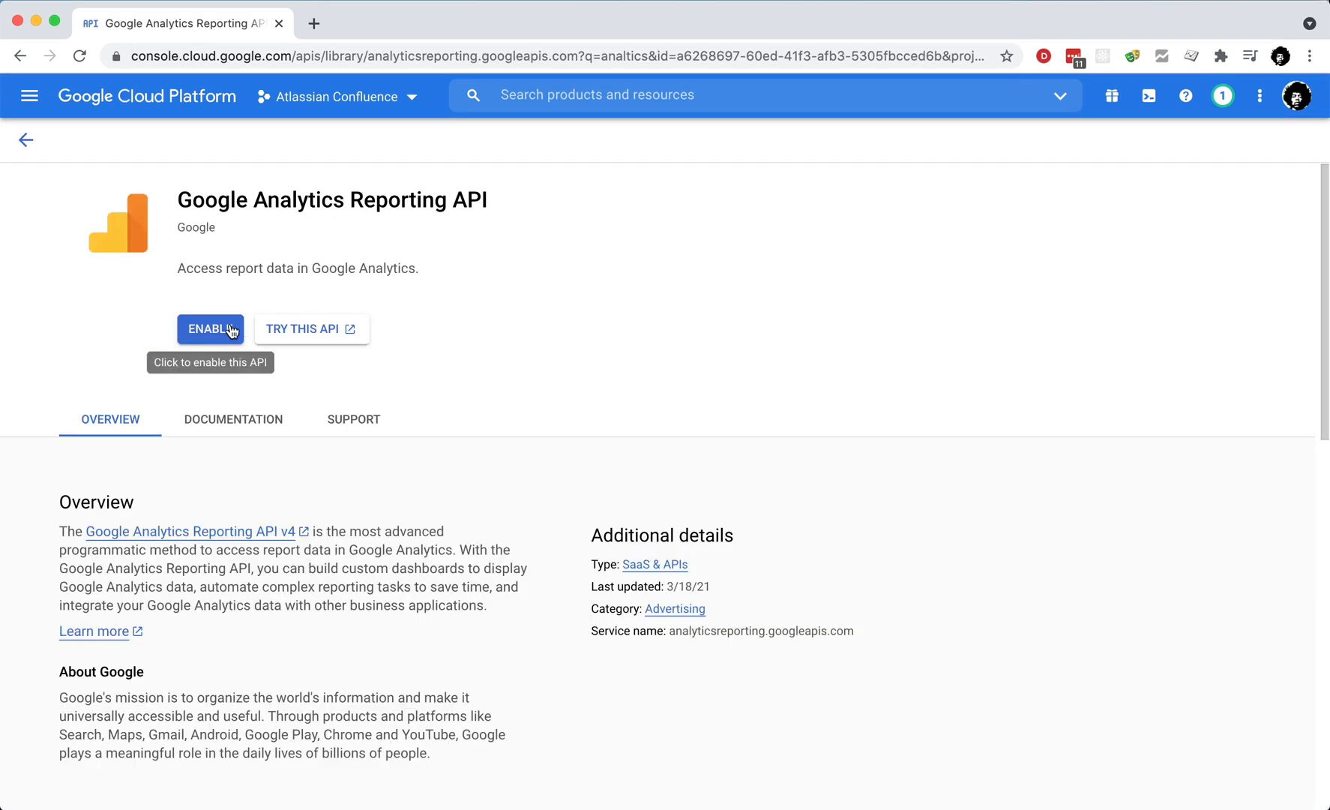
{"action": "left_click", "coordinate": [215, 331]}
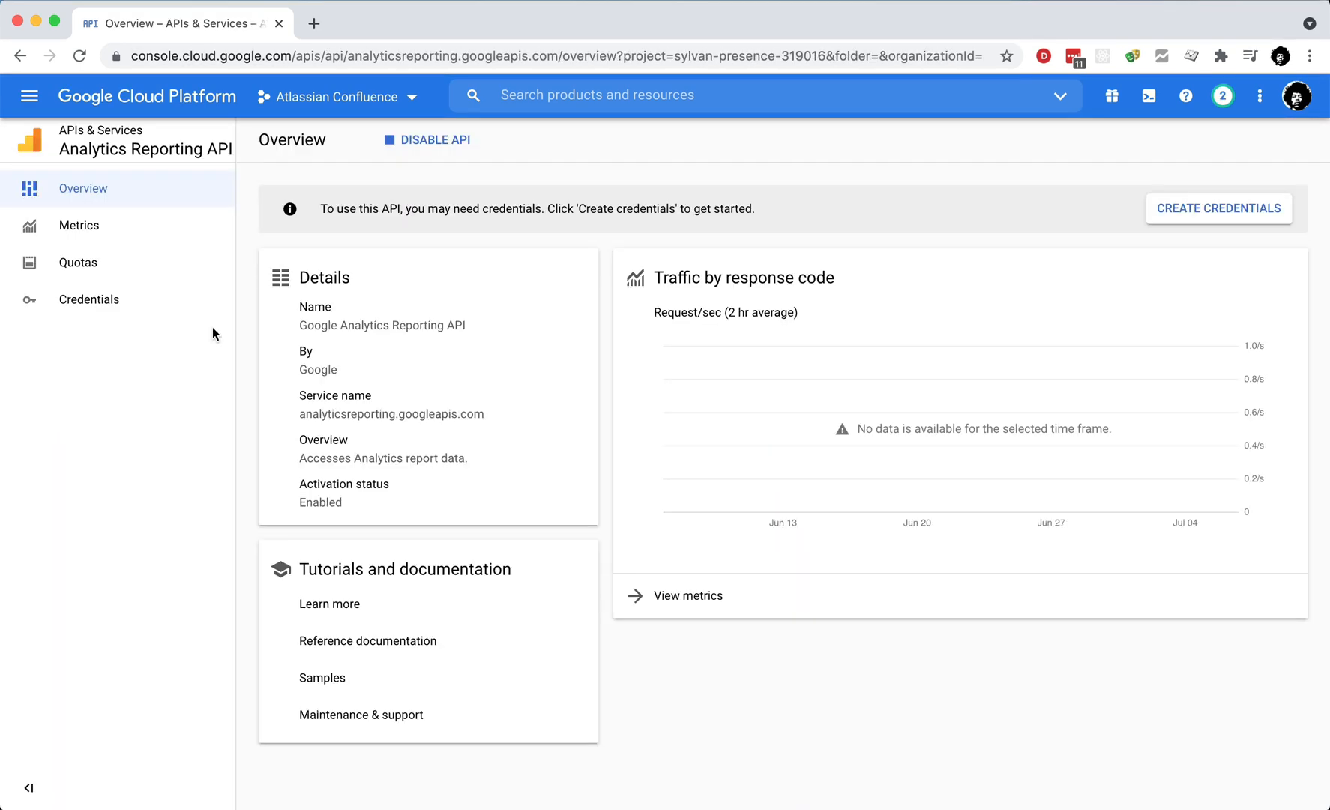
Step: From Credentials, create an OAuth consent screen with the Internal user type
{"action": "left_click", "coordinate": [87, 302]}
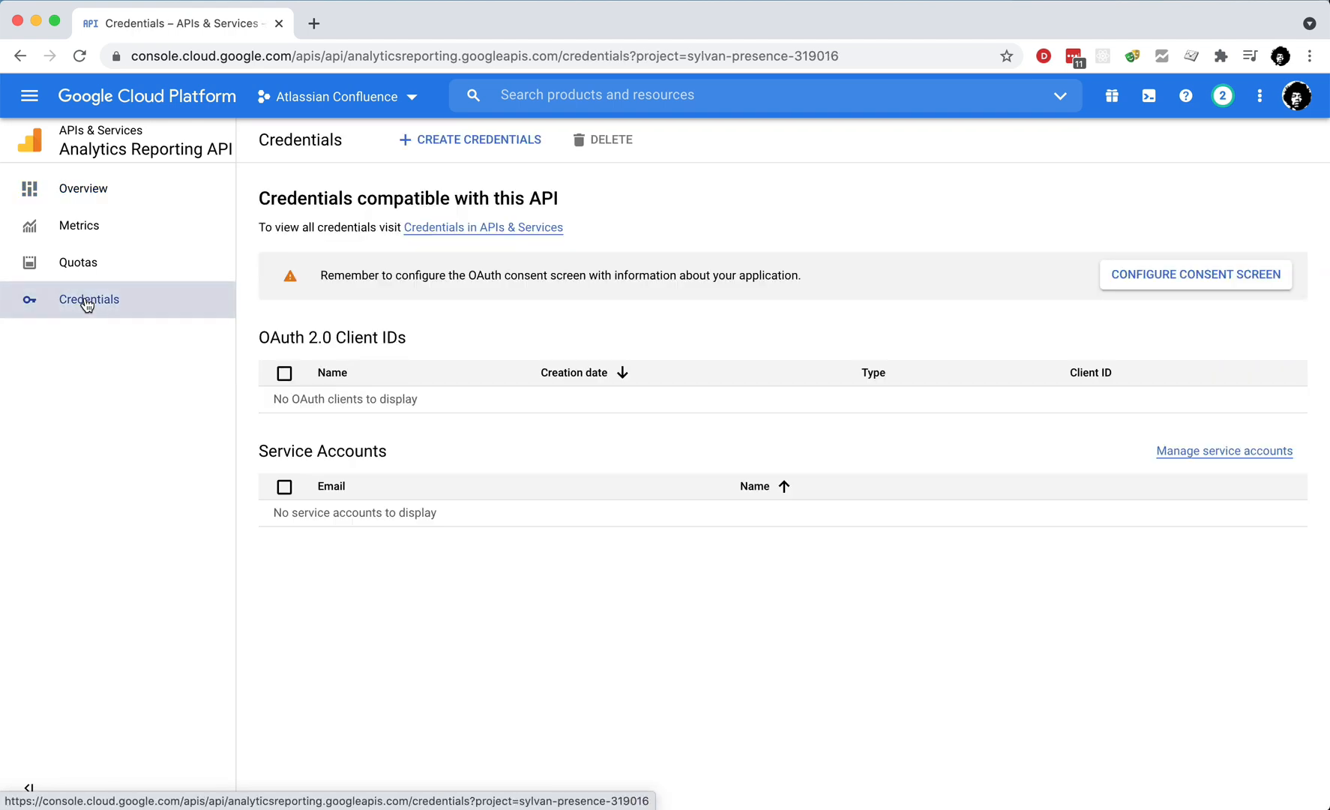
{"action": "left_click", "coordinate": [1148, 284]}
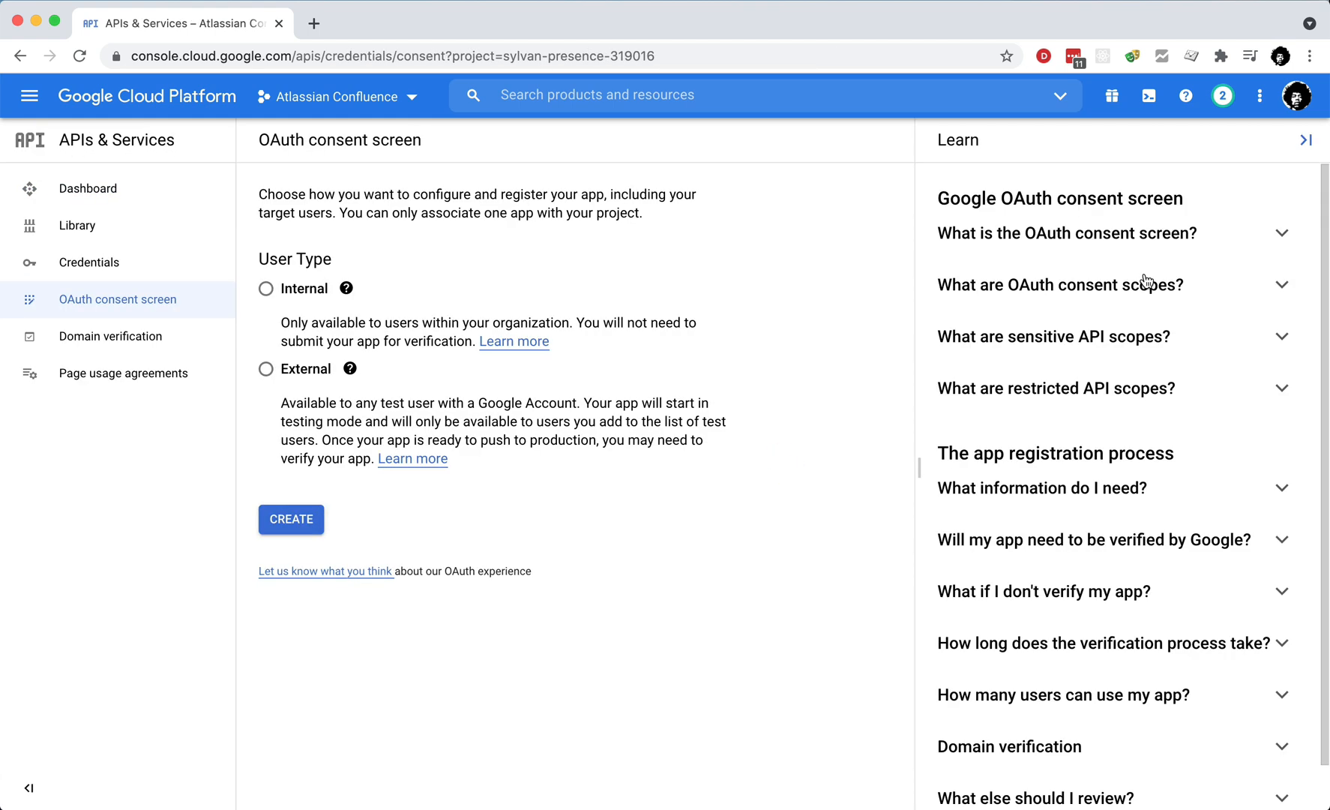
{"action": "left_click", "coordinate": [315, 291]}
{"action": "left_click", "coordinate": [298, 523]}
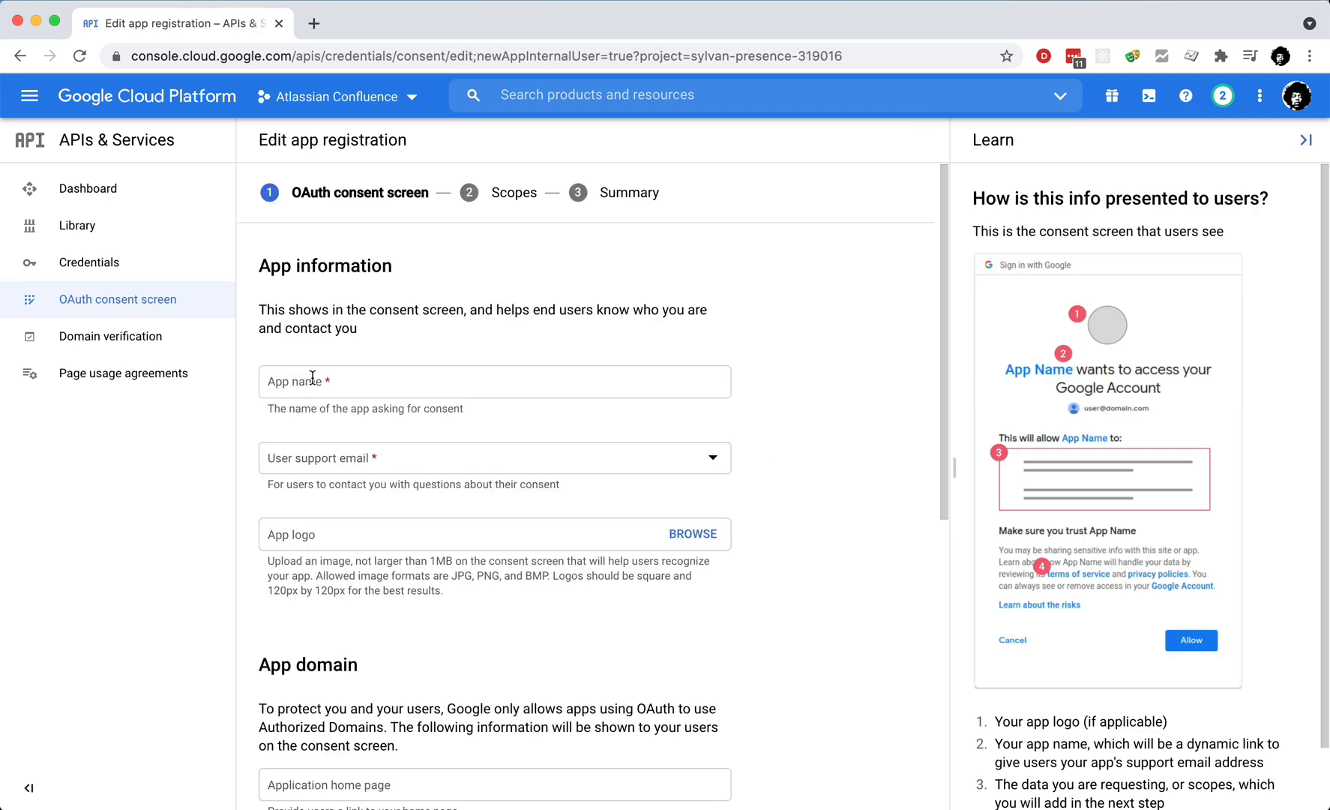
Step: Name the app 'Atlassian Confluence', choose the account's support e-mail, and upload dsapps-logo-circle-400.png as logo
{"action": "left_click", "coordinate": [312, 379]}
{"action": "type", "text": "Atlassi"}
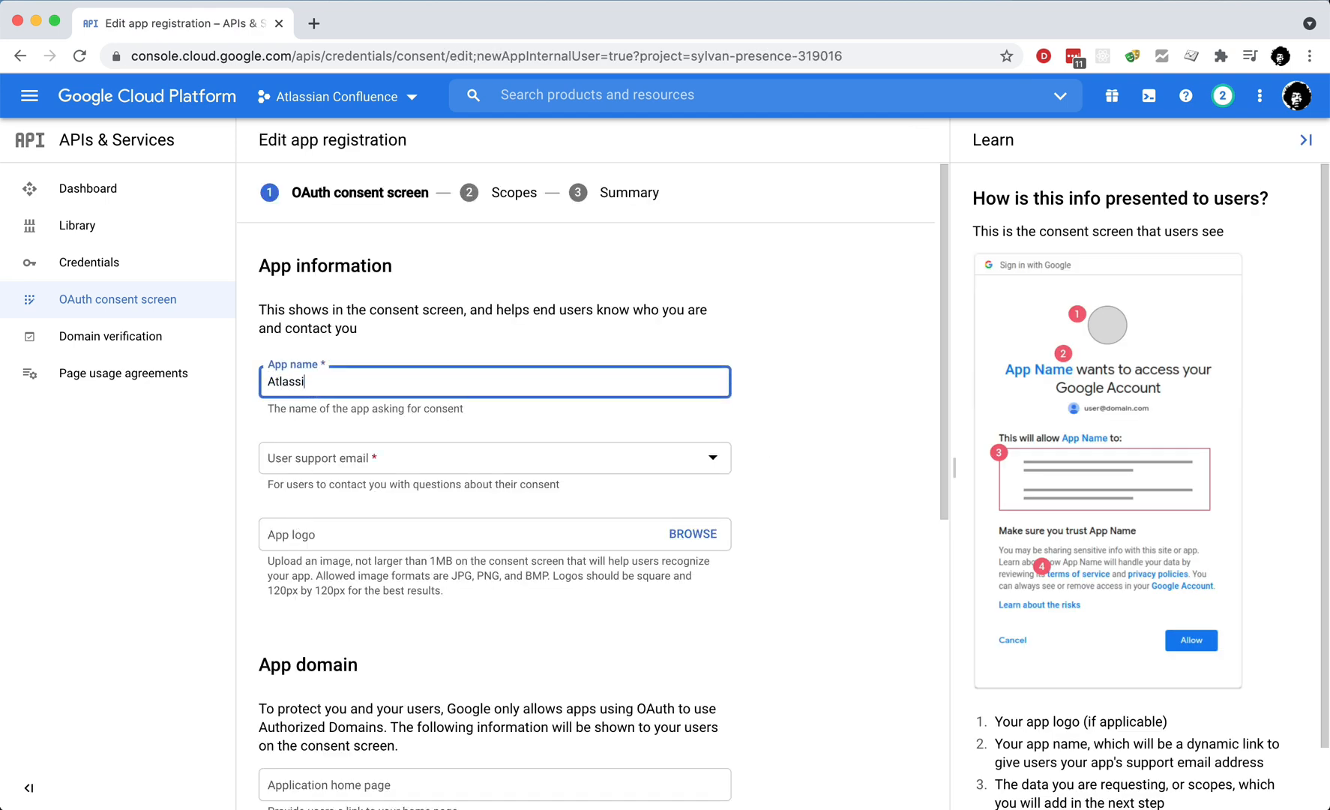
{"action": "type", "text": "an Confluence"}
{"action": "left_click", "coordinate": [347, 463]}
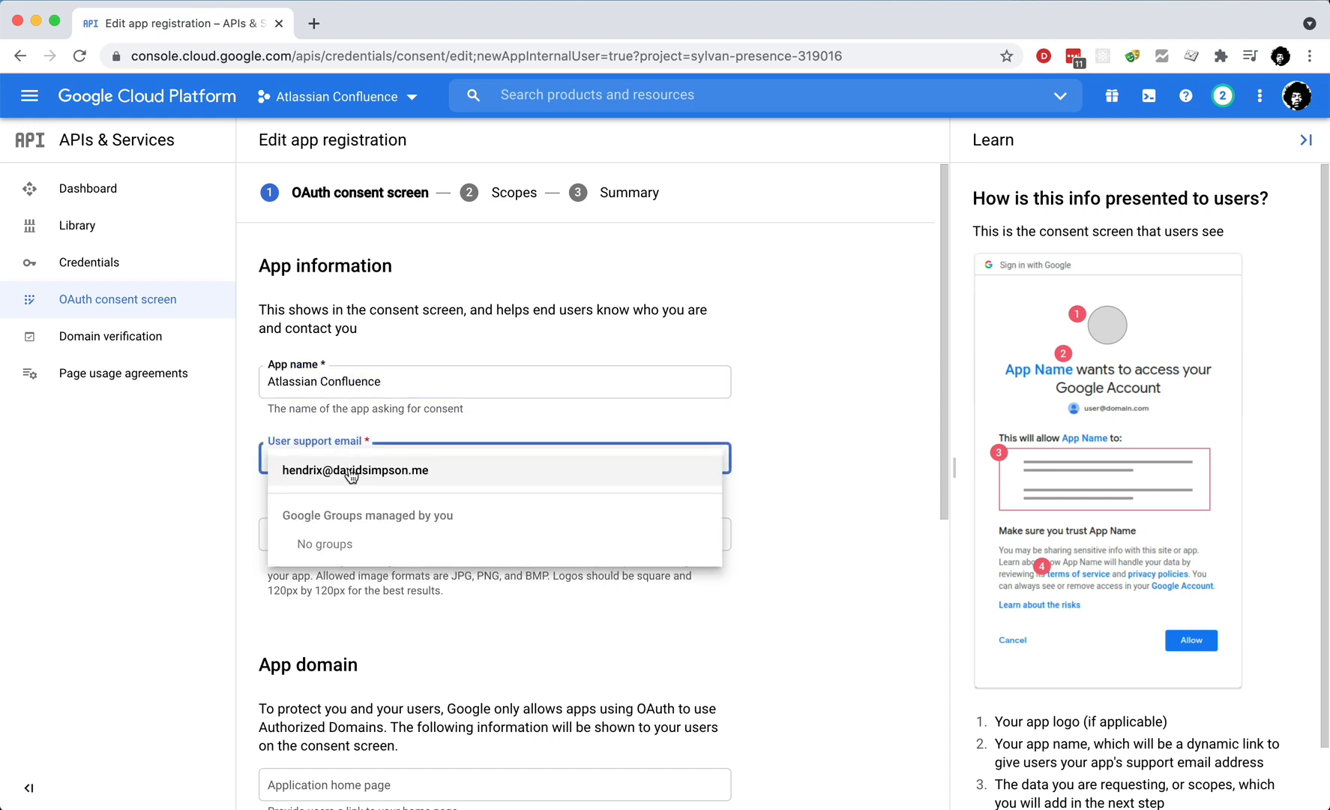
{"action": "left_click", "coordinate": [351, 472]}
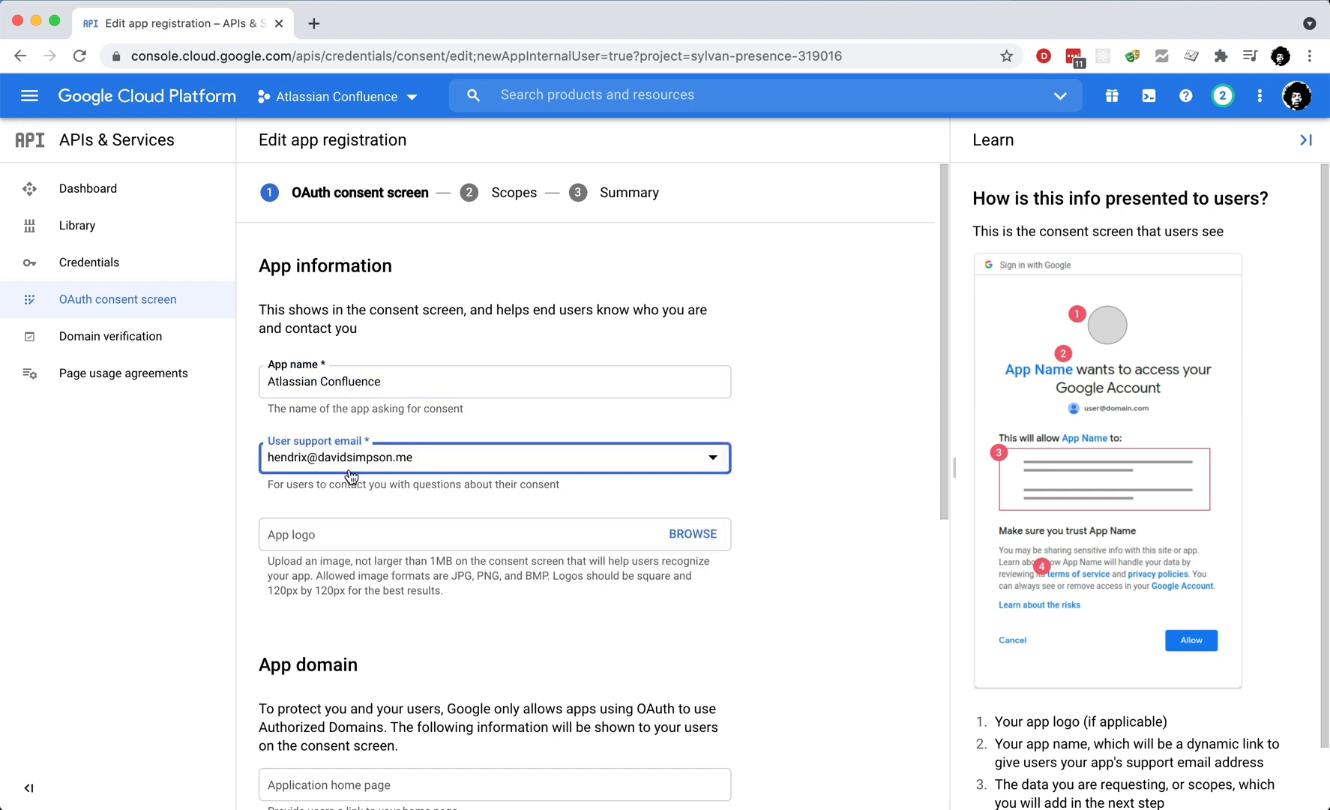
{"action": "left_click", "coordinate": [692, 535]}
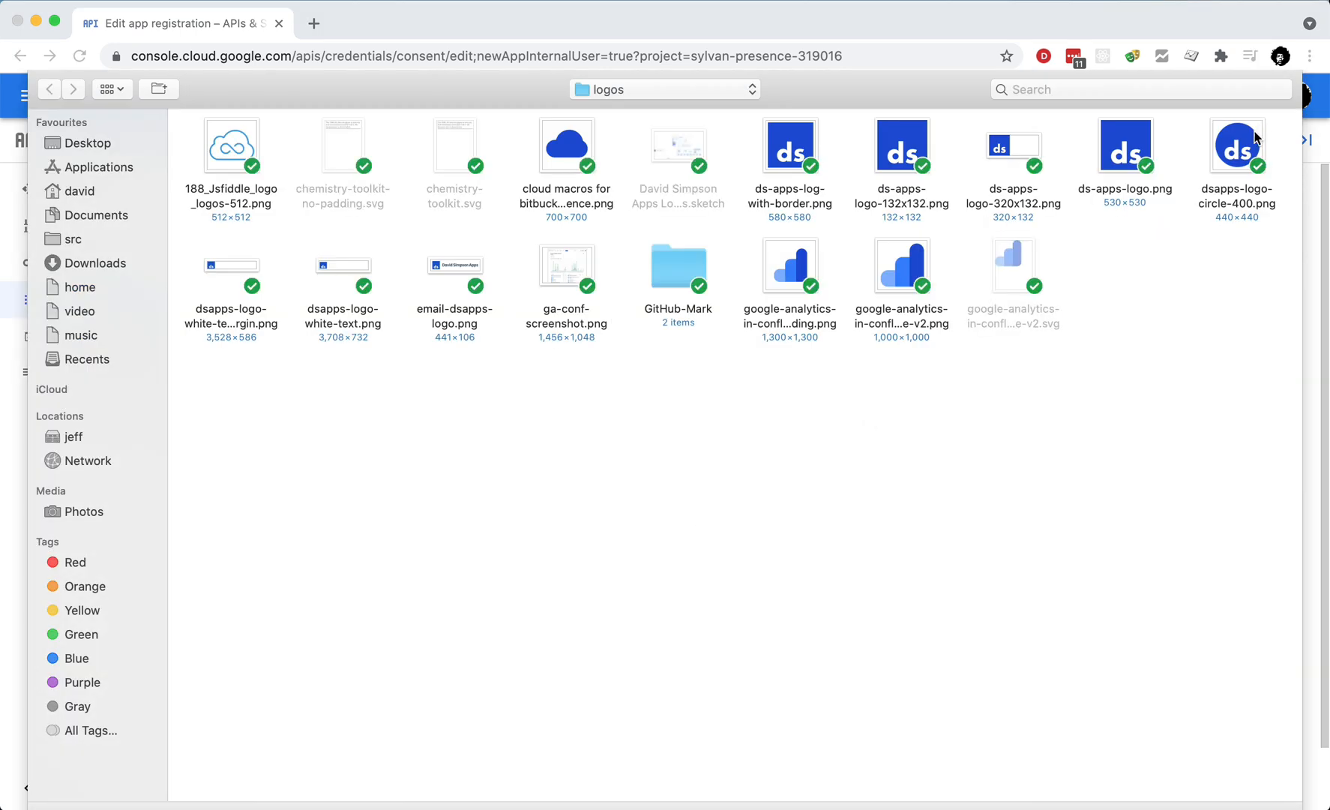
{"action": "left_click", "coordinate": [1235, 157]}
{"action": "key", "text": "Return"}
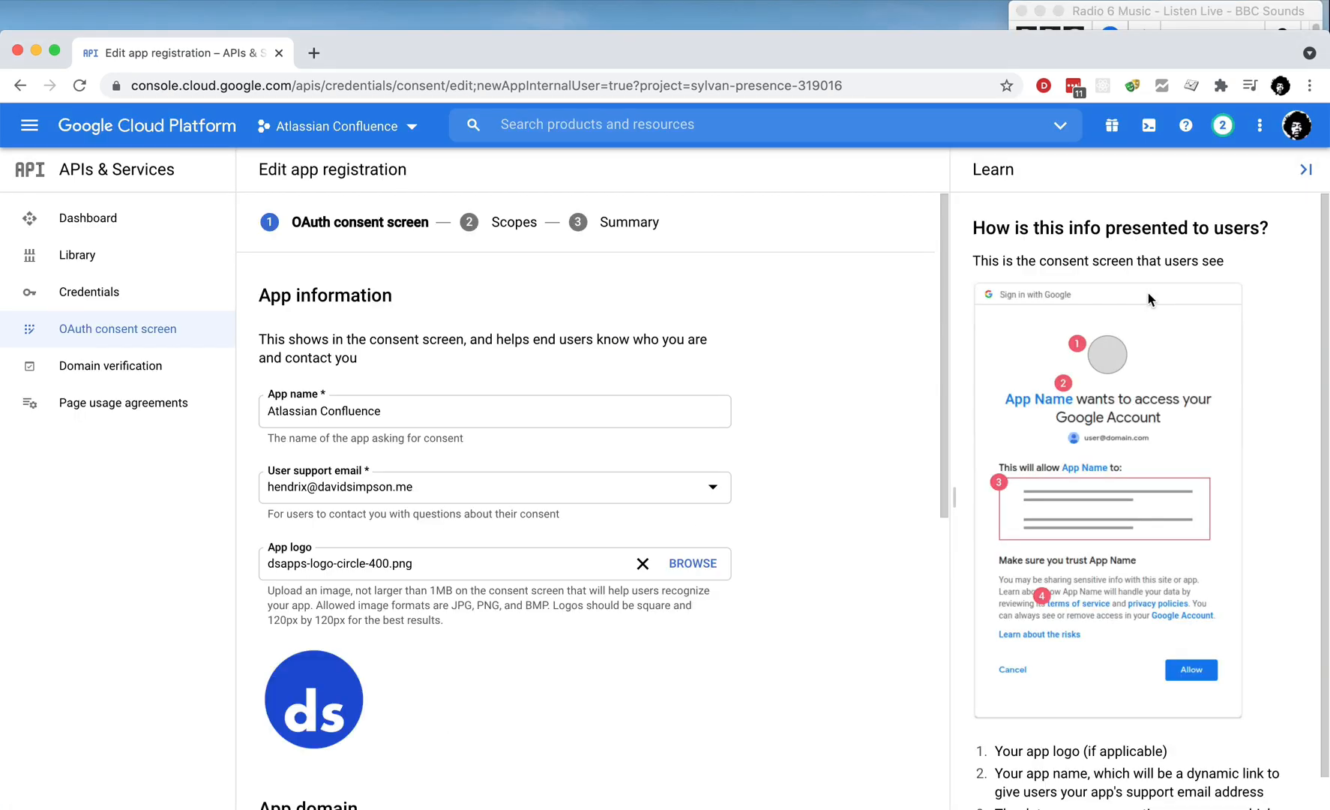
Step: Enter the developer contact e-mail address and save to continue to Scopes
{"action": "scroll", "coordinate": [776, 687], "scroll_direction": "down", "scroll_amount": 10}
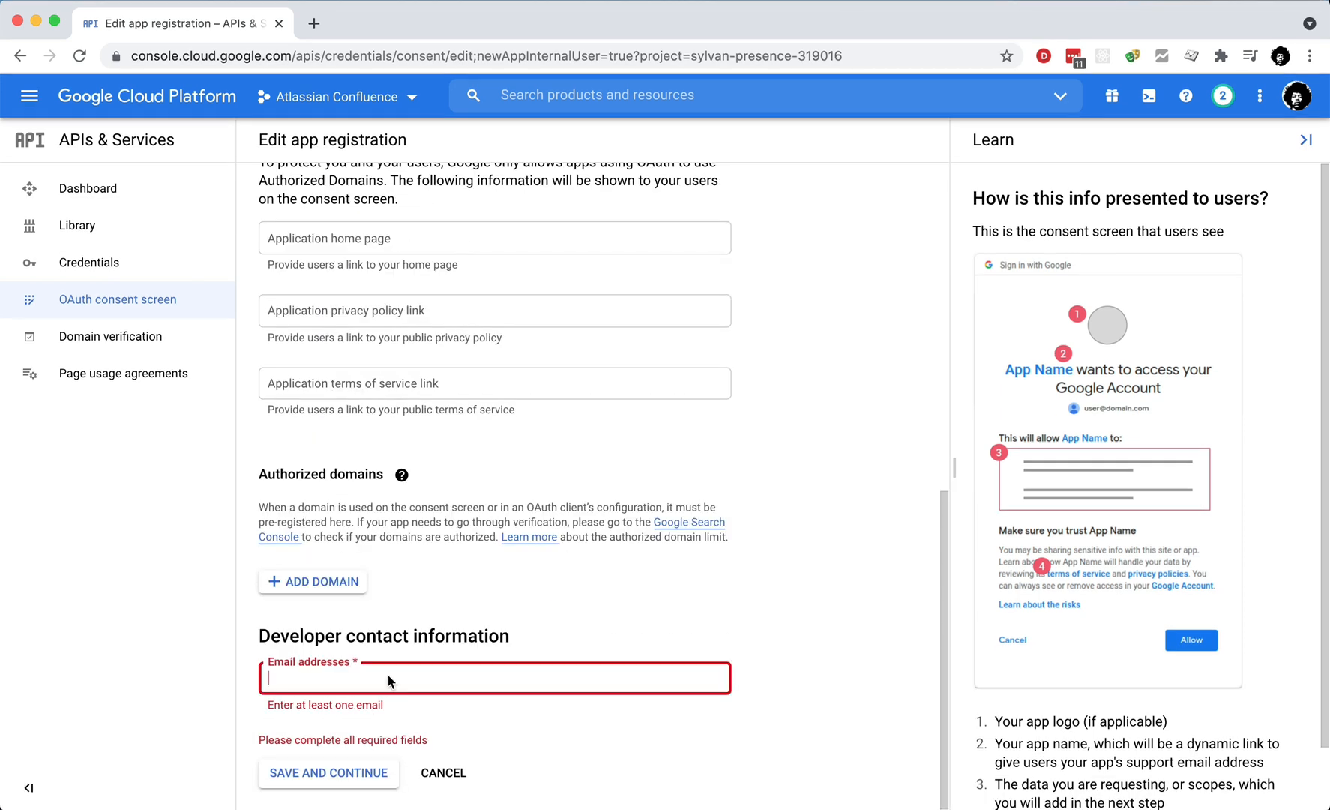
{"action": "left_click", "coordinate": [388, 709]}
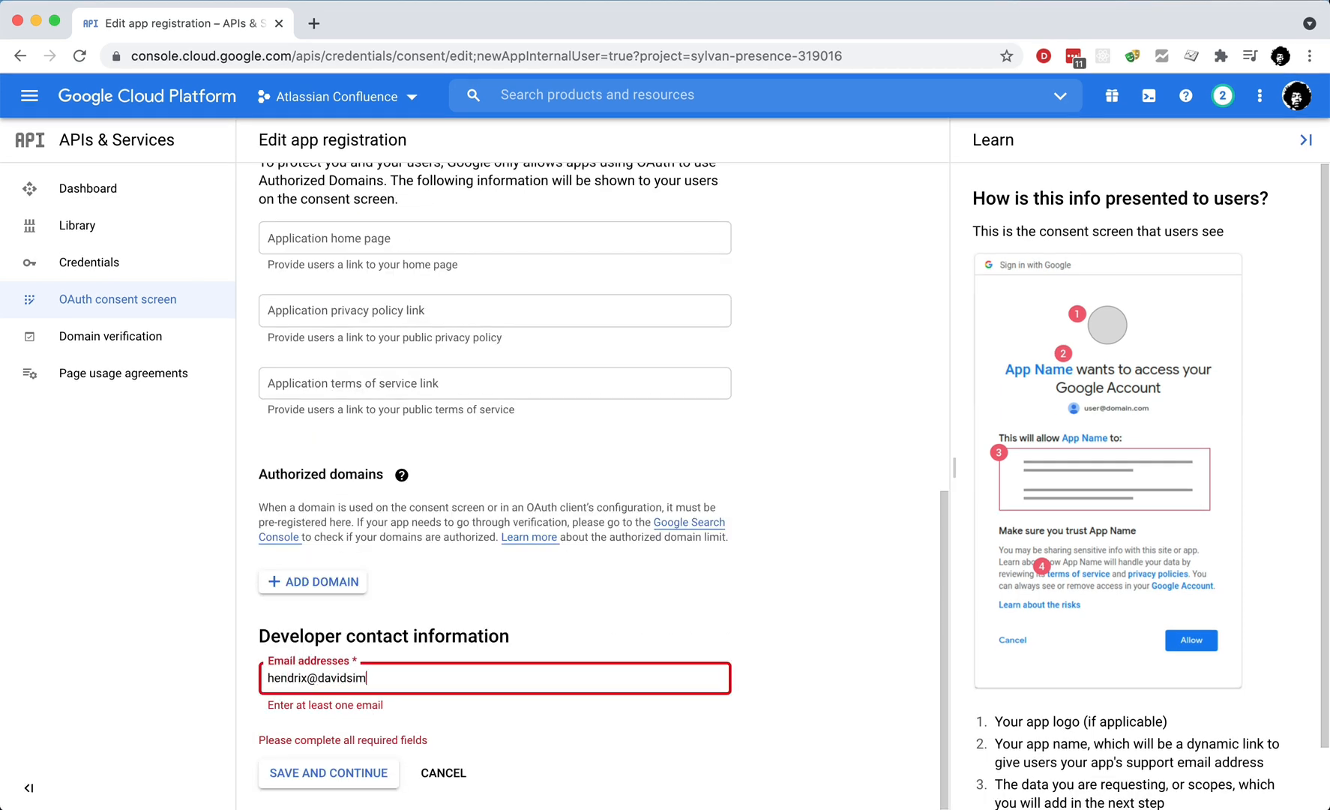
{"action": "left_click", "coordinate": [345, 784]}
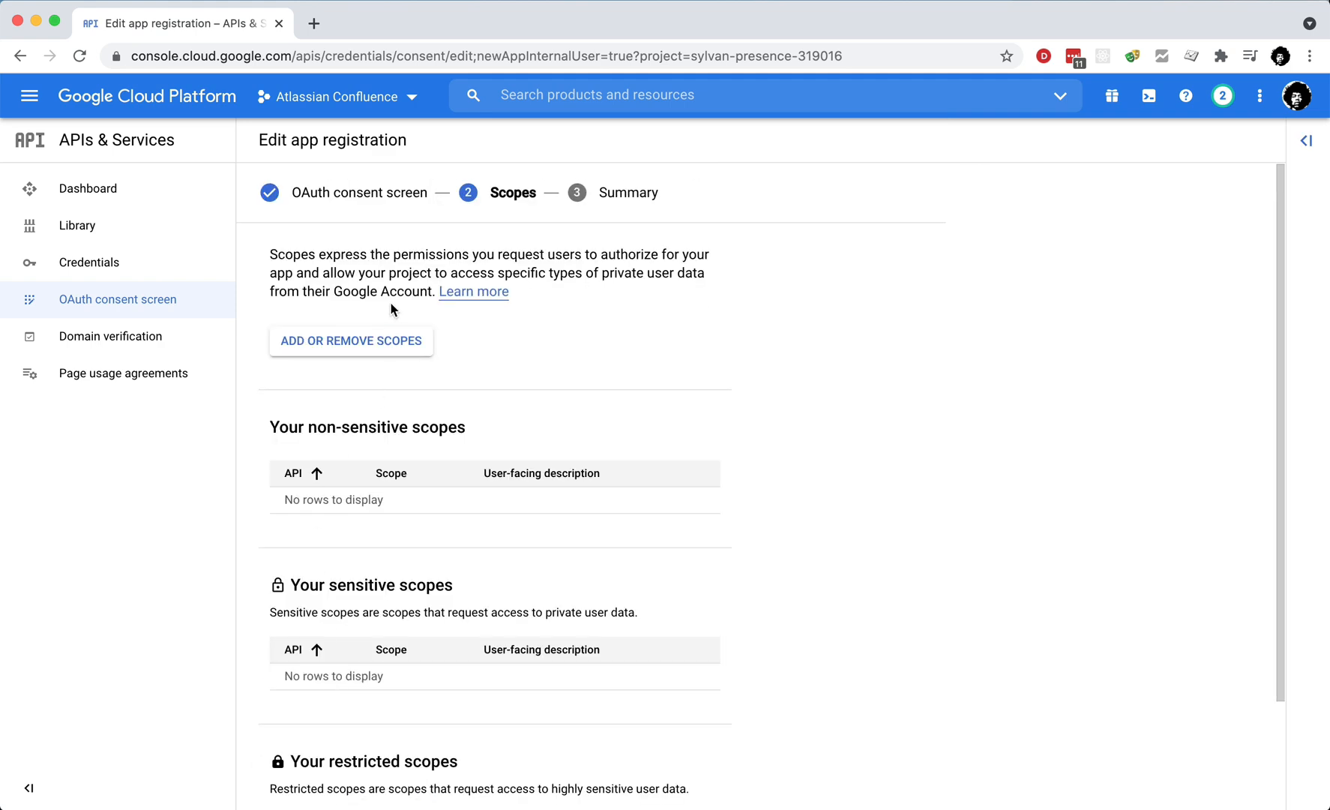
Step: Add the analytics.readonly and userinfo.profile scopes and save the consent screen
{"action": "left_click", "coordinate": [369, 342]}
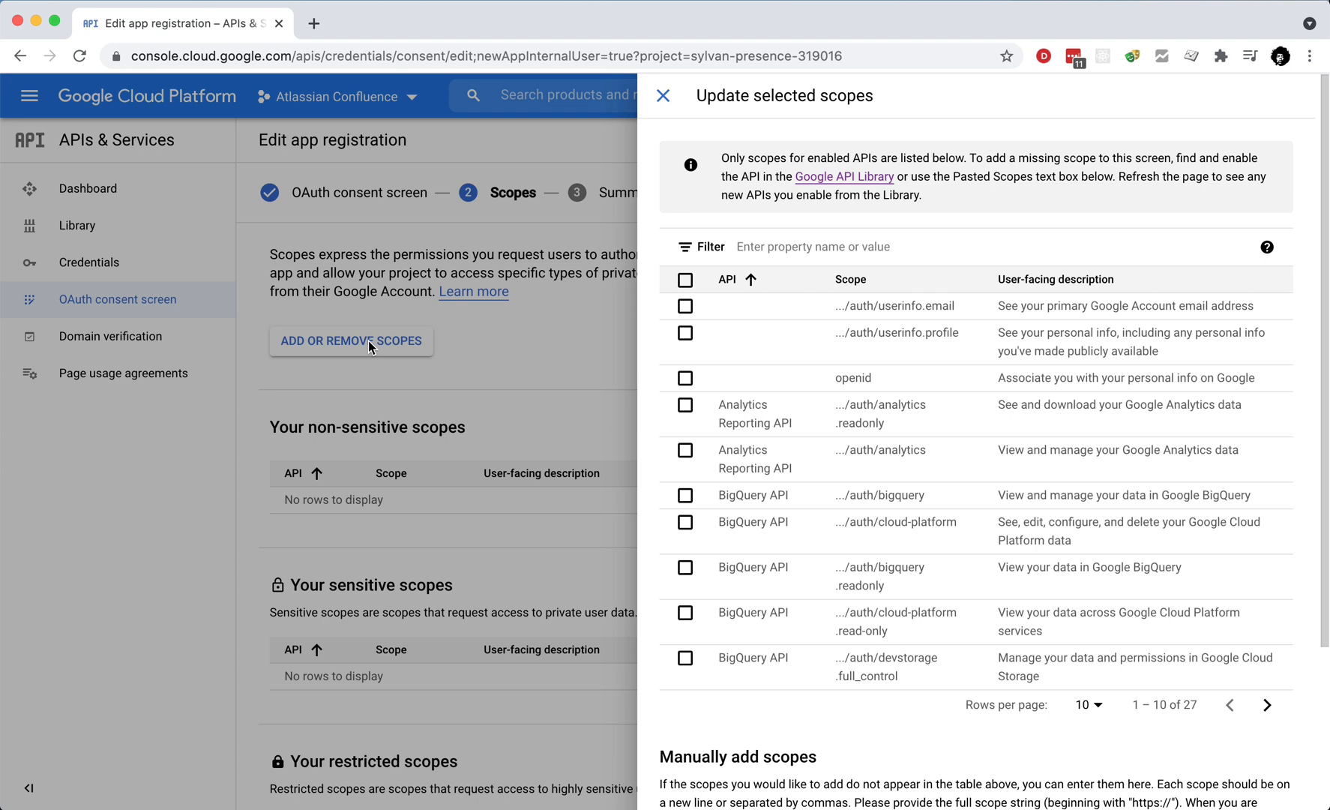
{"action": "left_click", "coordinate": [685, 405]}
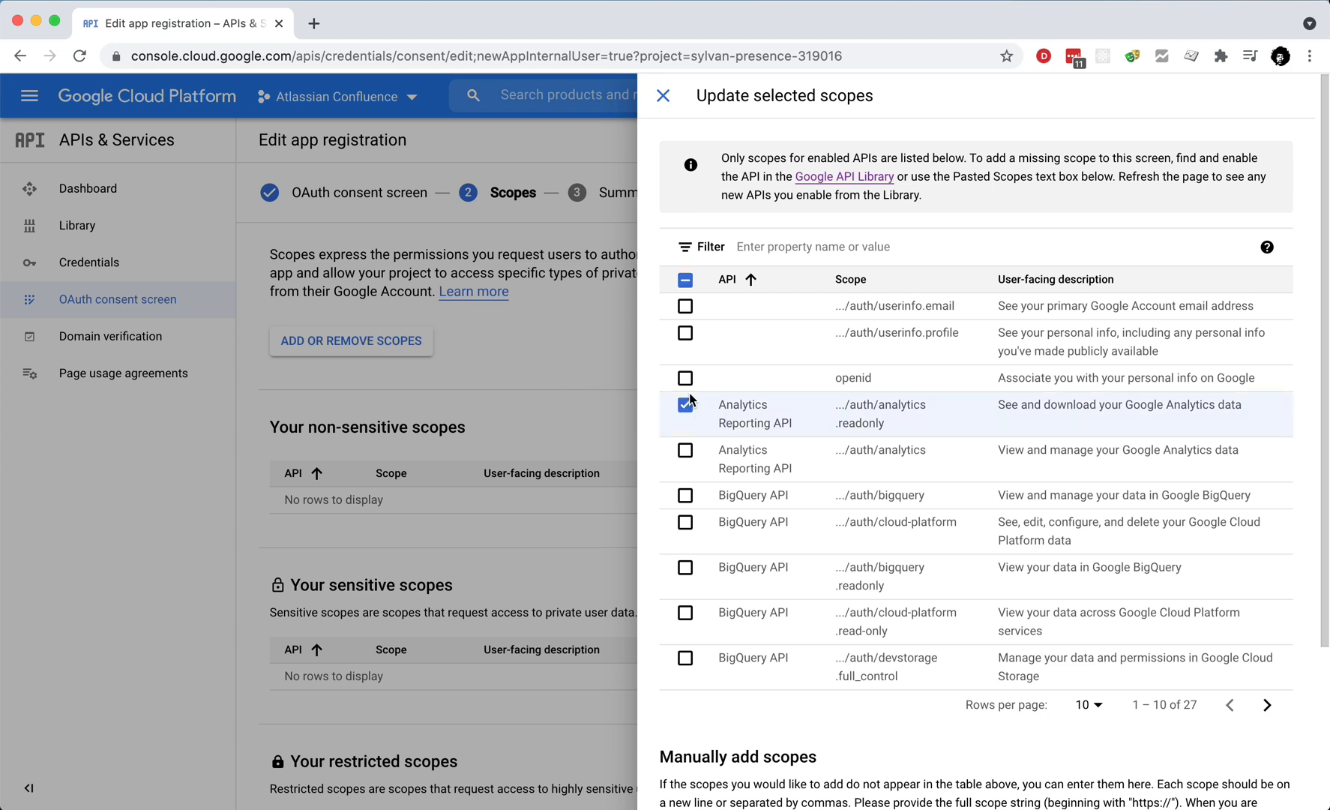
{"action": "left_click", "coordinate": [688, 334]}
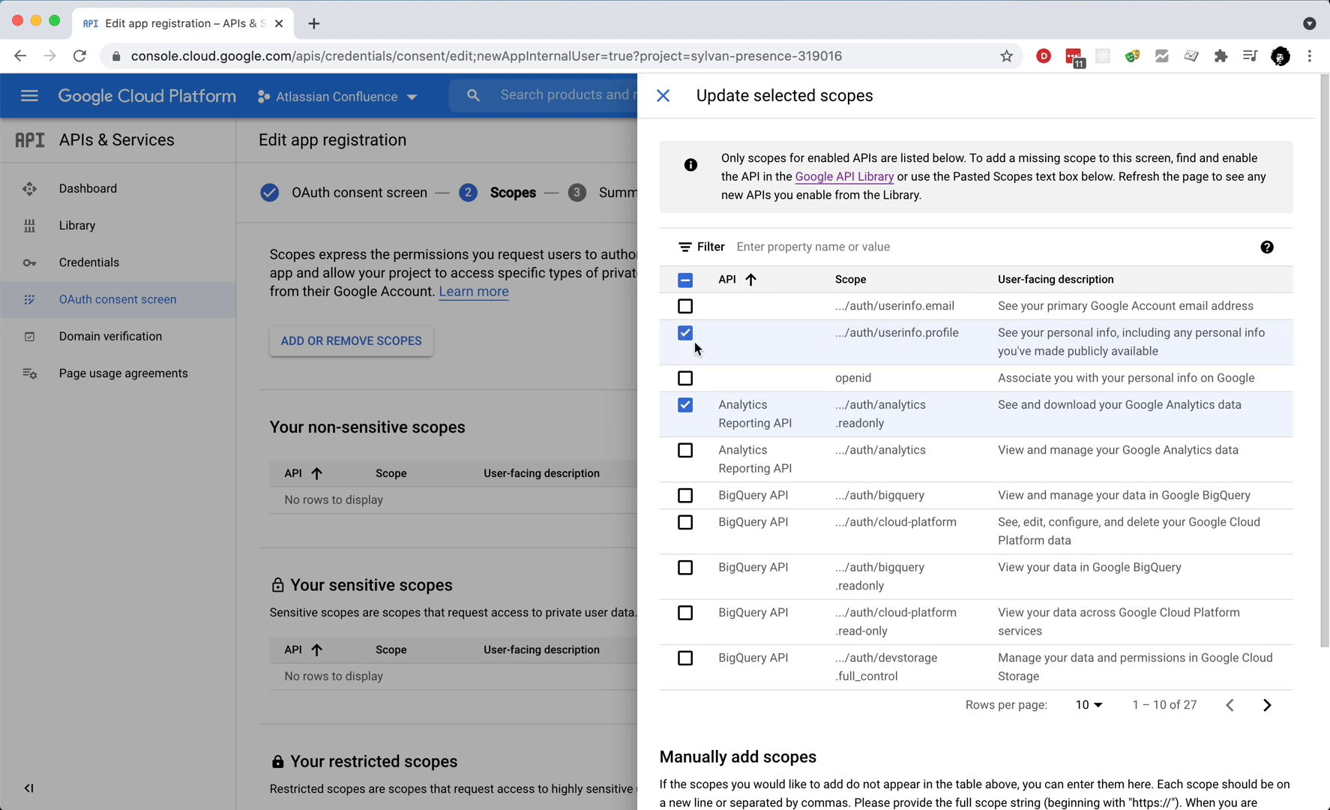
{"action": "scroll", "coordinate": [770, 672], "scroll_direction": "down", "scroll_amount": 3}
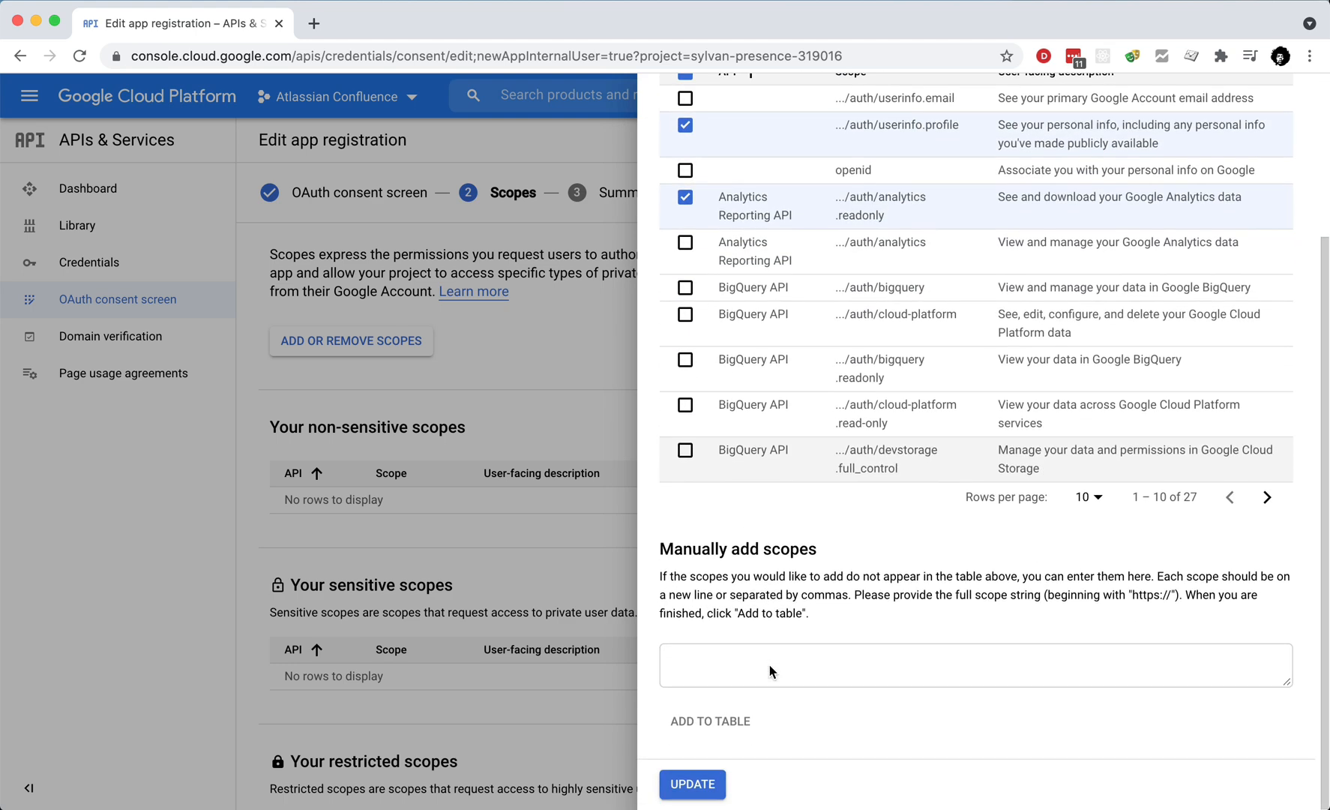
{"action": "left_click", "coordinate": [692, 785]}
{"action": "scroll", "coordinate": [694, 791], "scroll_direction": "down", "scroll_amount": 3}
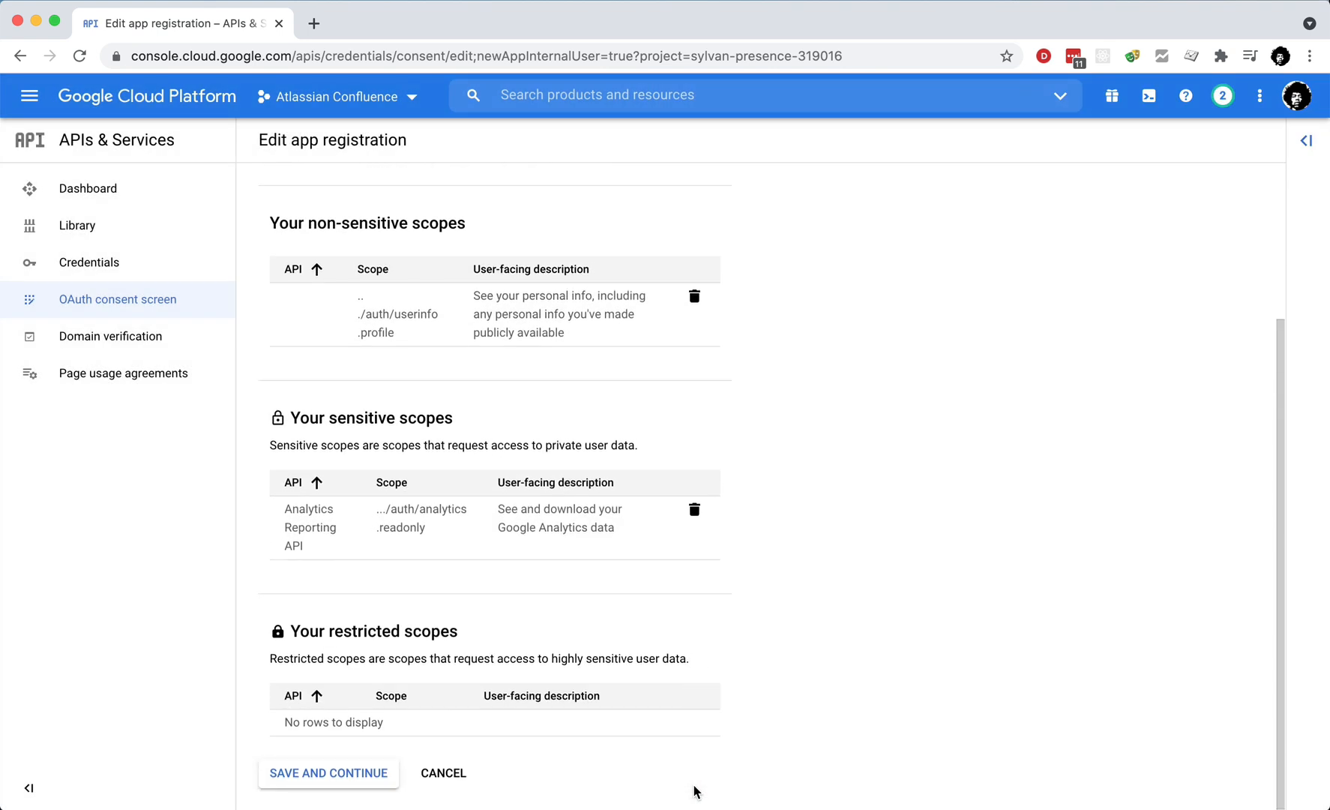
{"action": "left_click", "coordinate": [342, 773]}
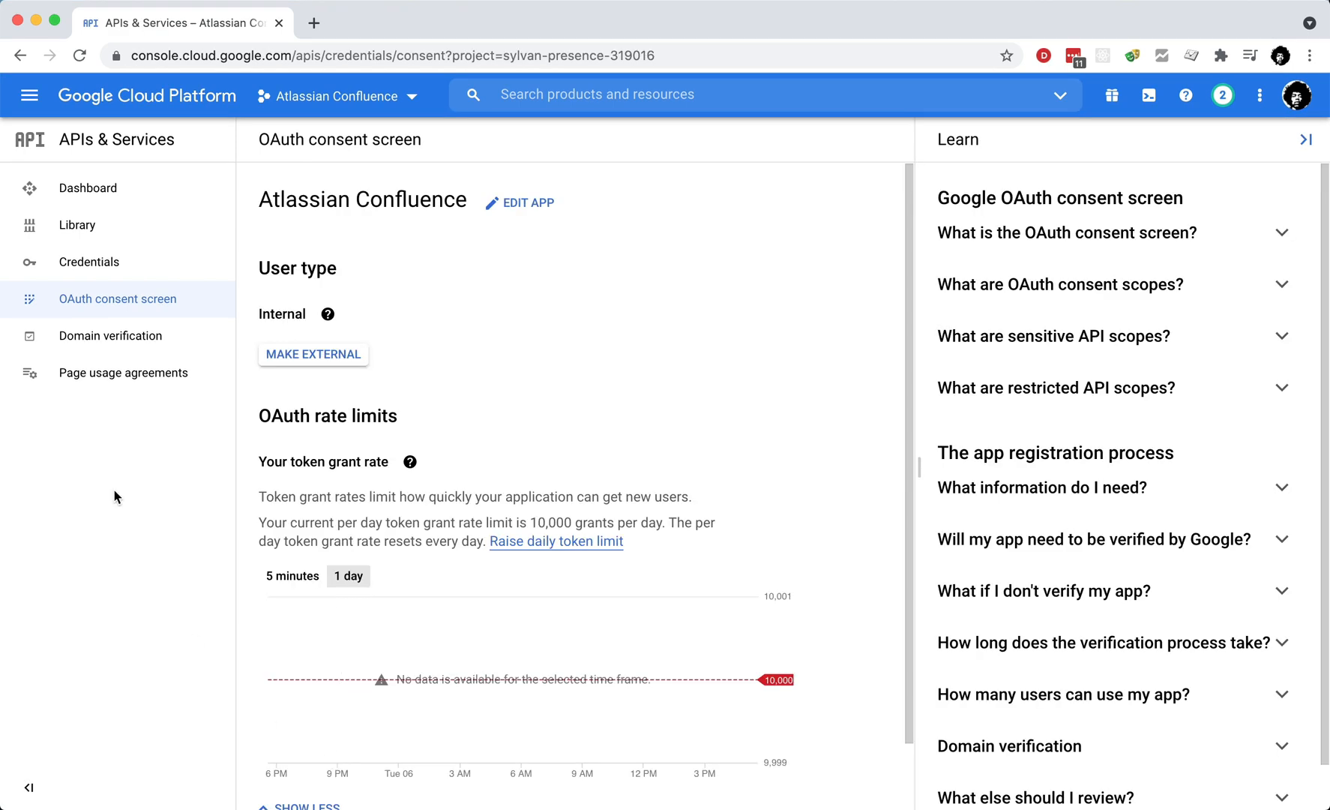
Step: Create a Web application OAuth client ID named 'Atrlassian Confluence web app' with an empty JavaScript origin row
{"action": "left_click", "coordinate": [105, 264]}
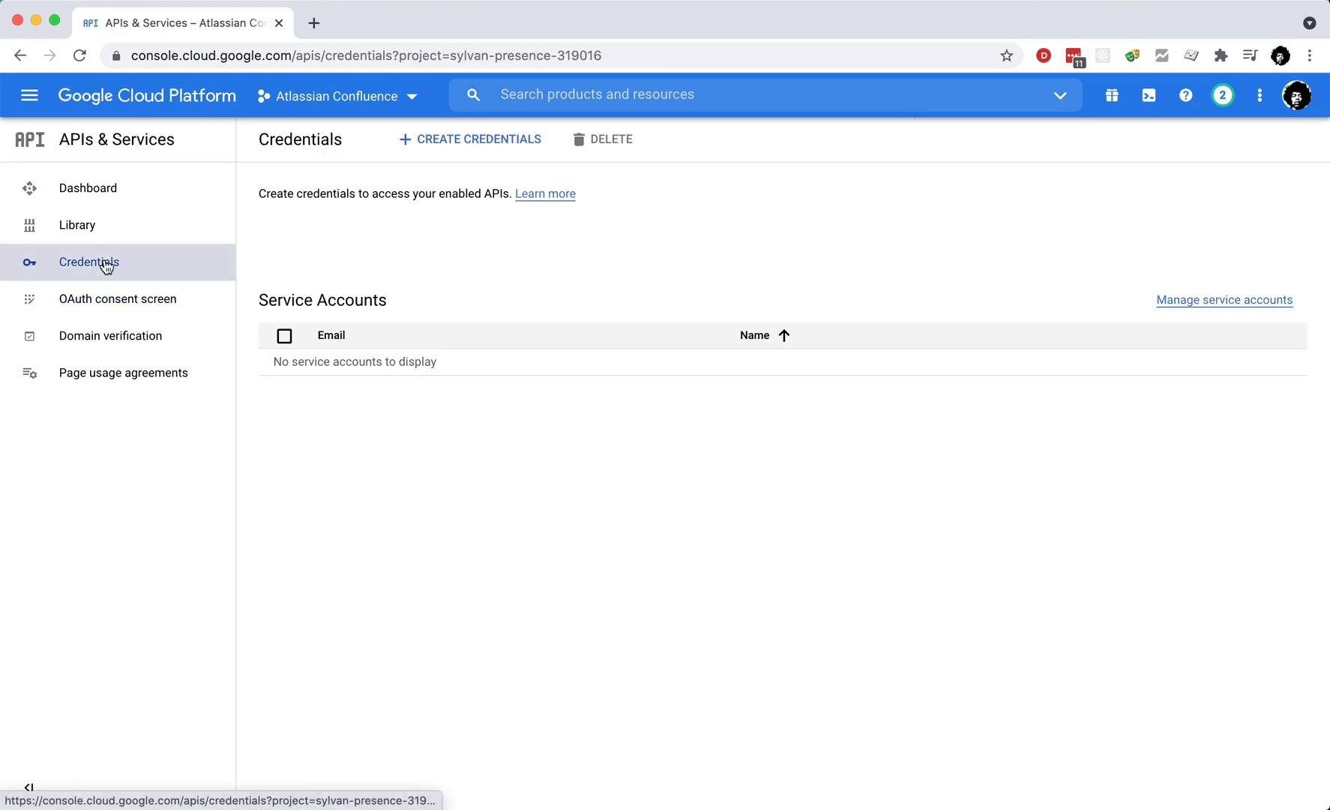
{"action": "left_click", "coordinate": [500, 146]}
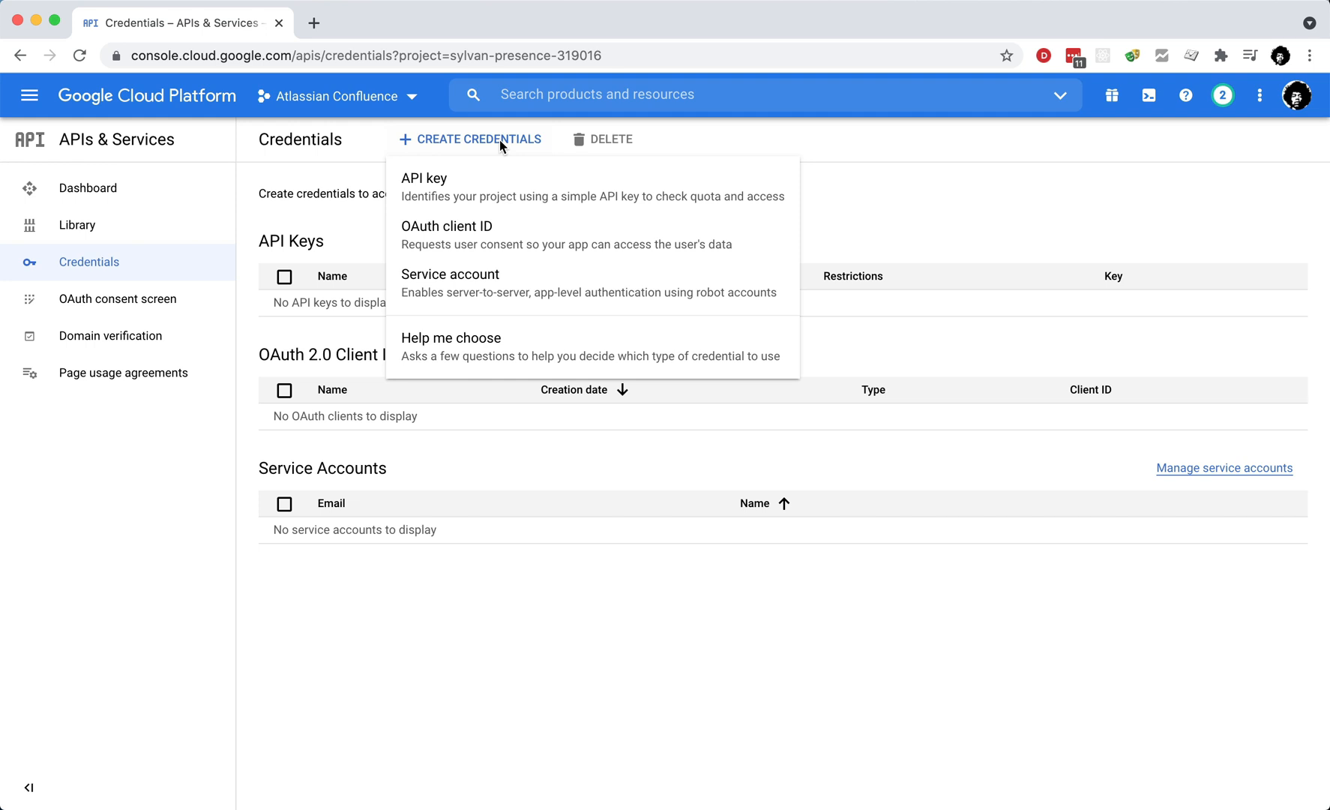
{"action": "left_click", "coordinate": [487, 245]}
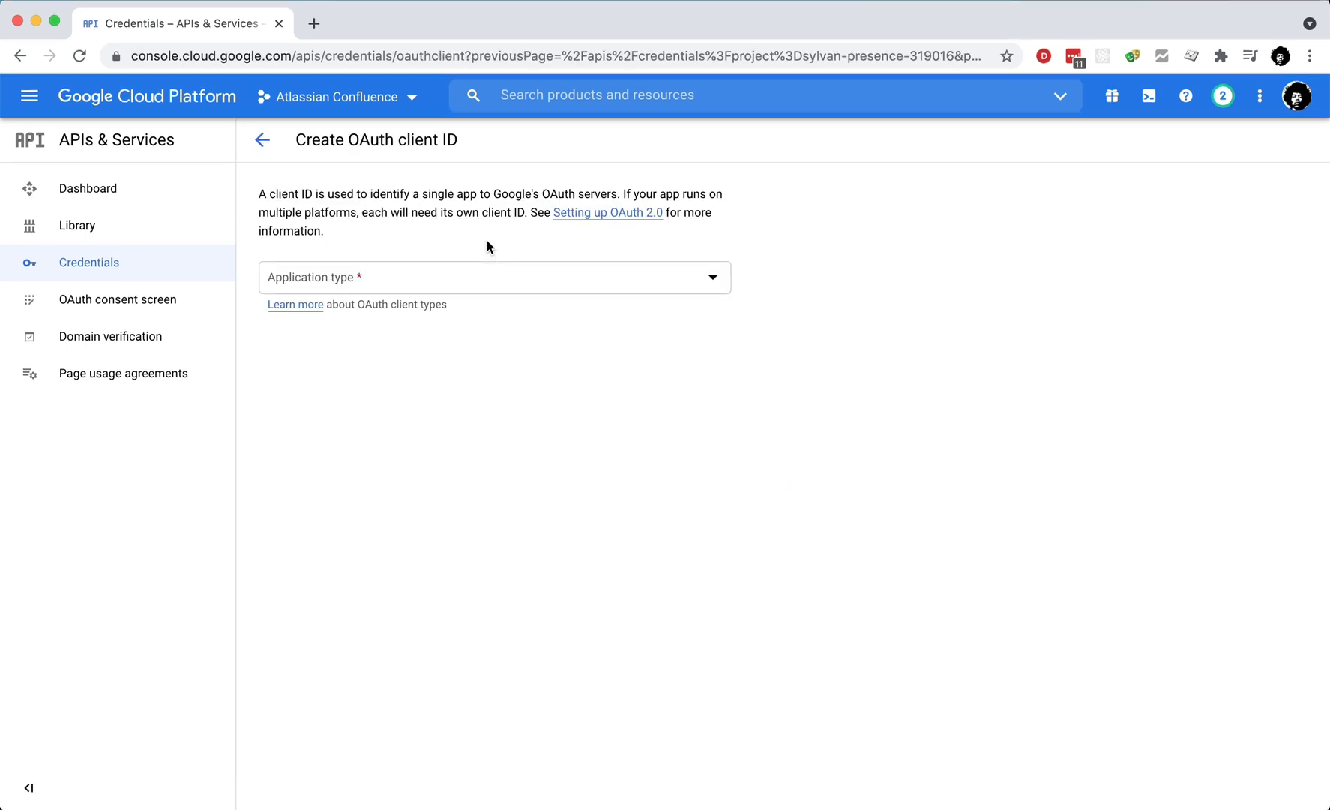
{"action": "left_click", "coordinate": [506, 288]}
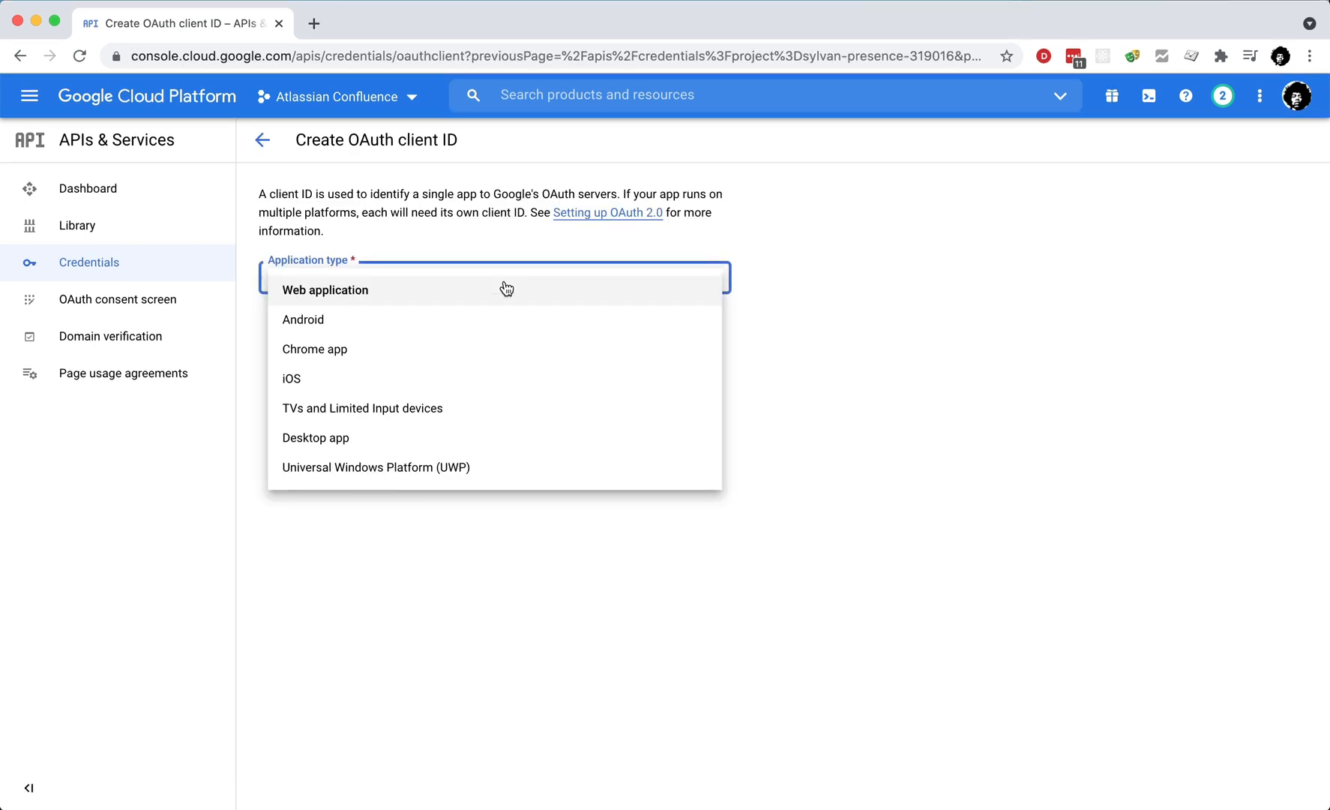
{"action": "left_click", "coordinate": [505, 289]}
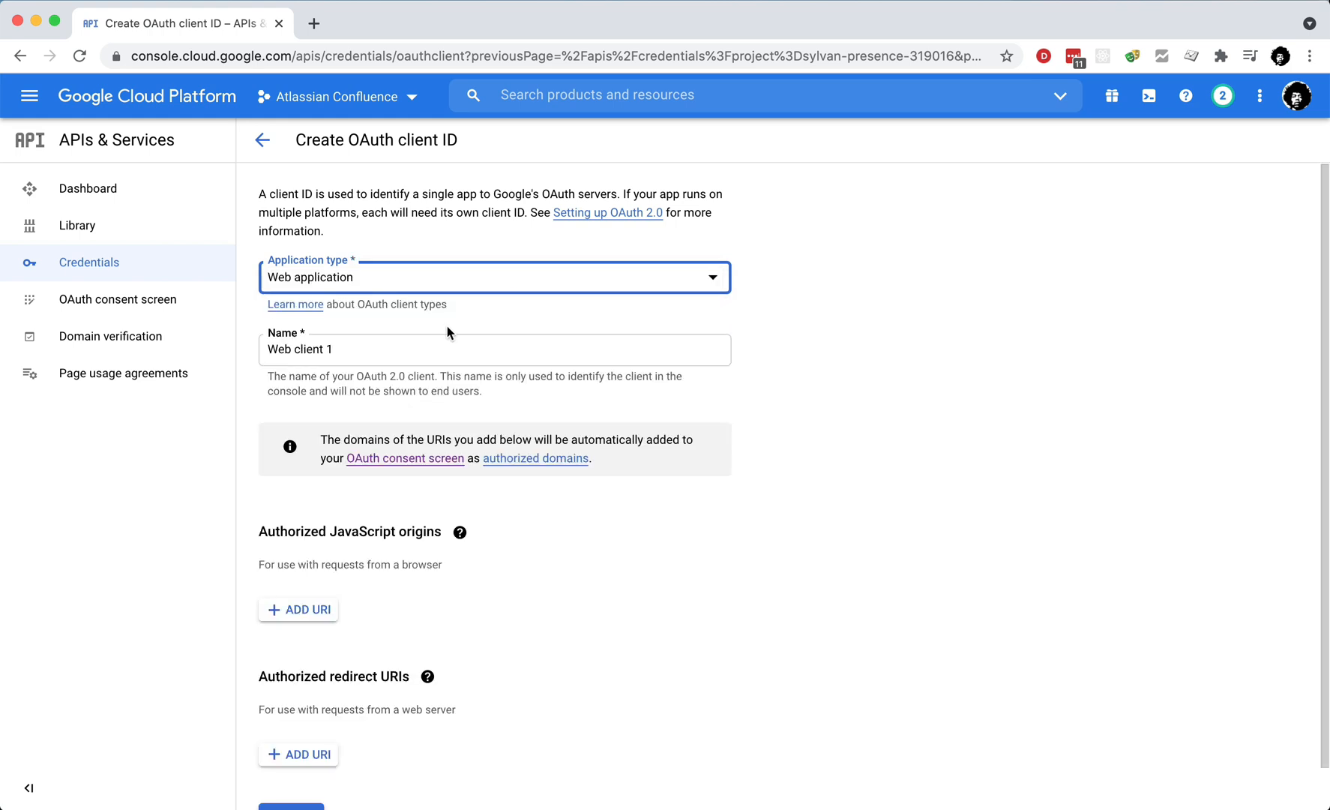
{"action": "triple_click", "coordinate": [427, 342]}
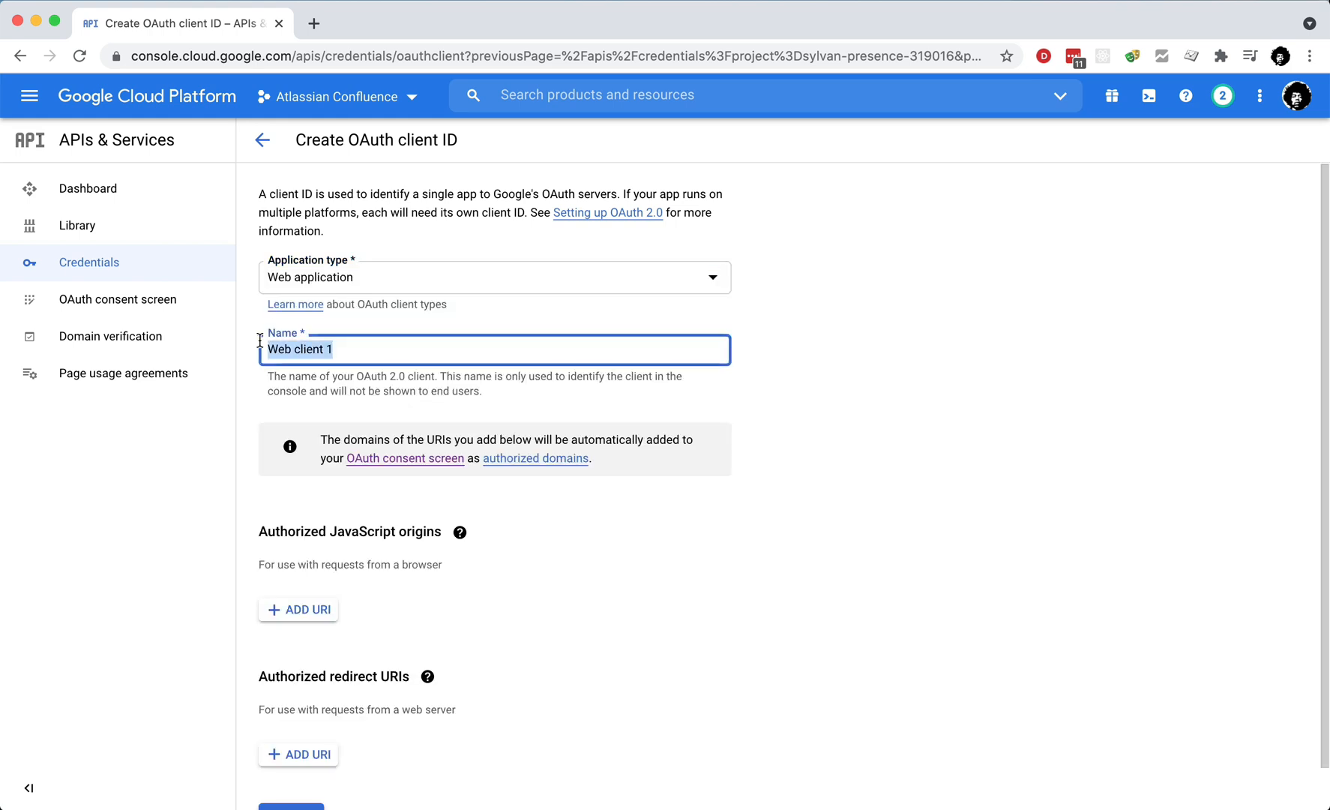
{"action": "type", "text": "Atrlassian Confluence web app"}
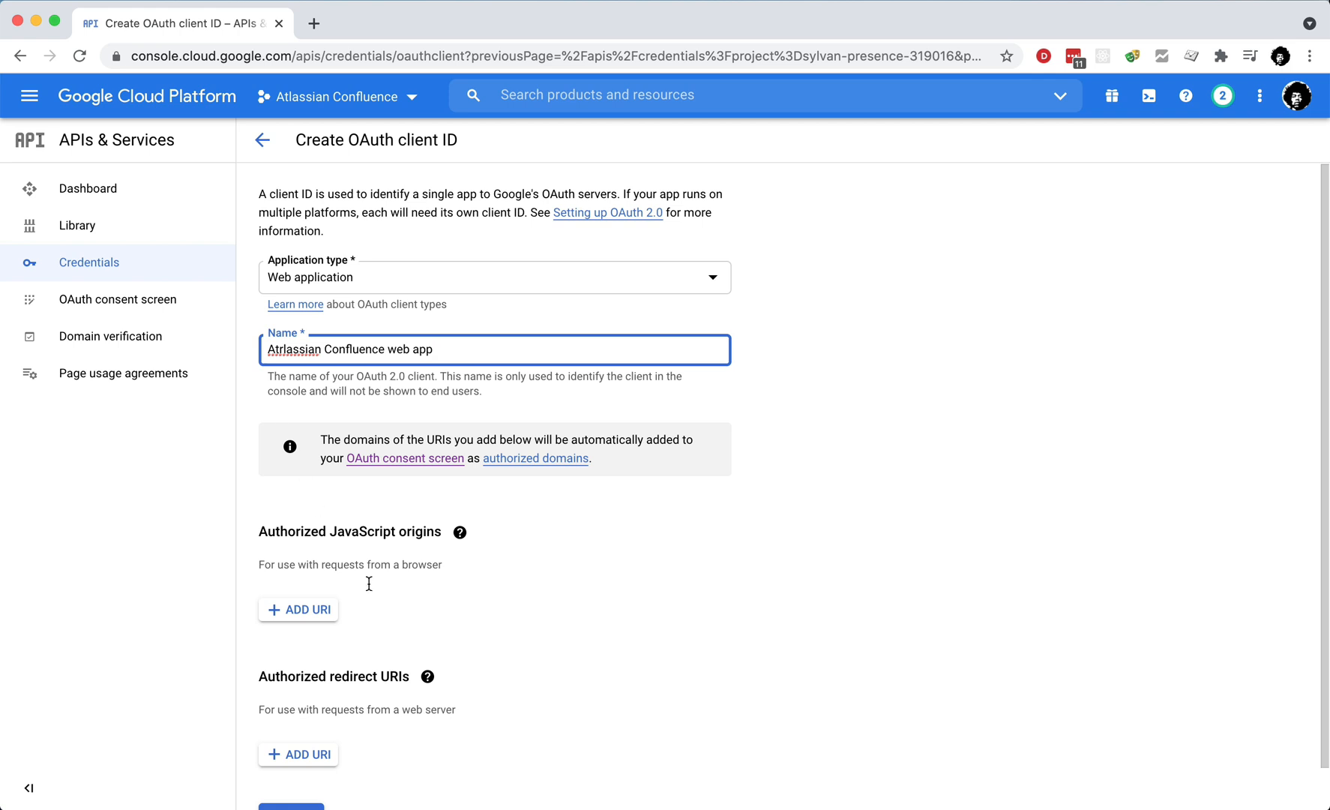
{"action": "left_click", "coordinate": [310, 610]}
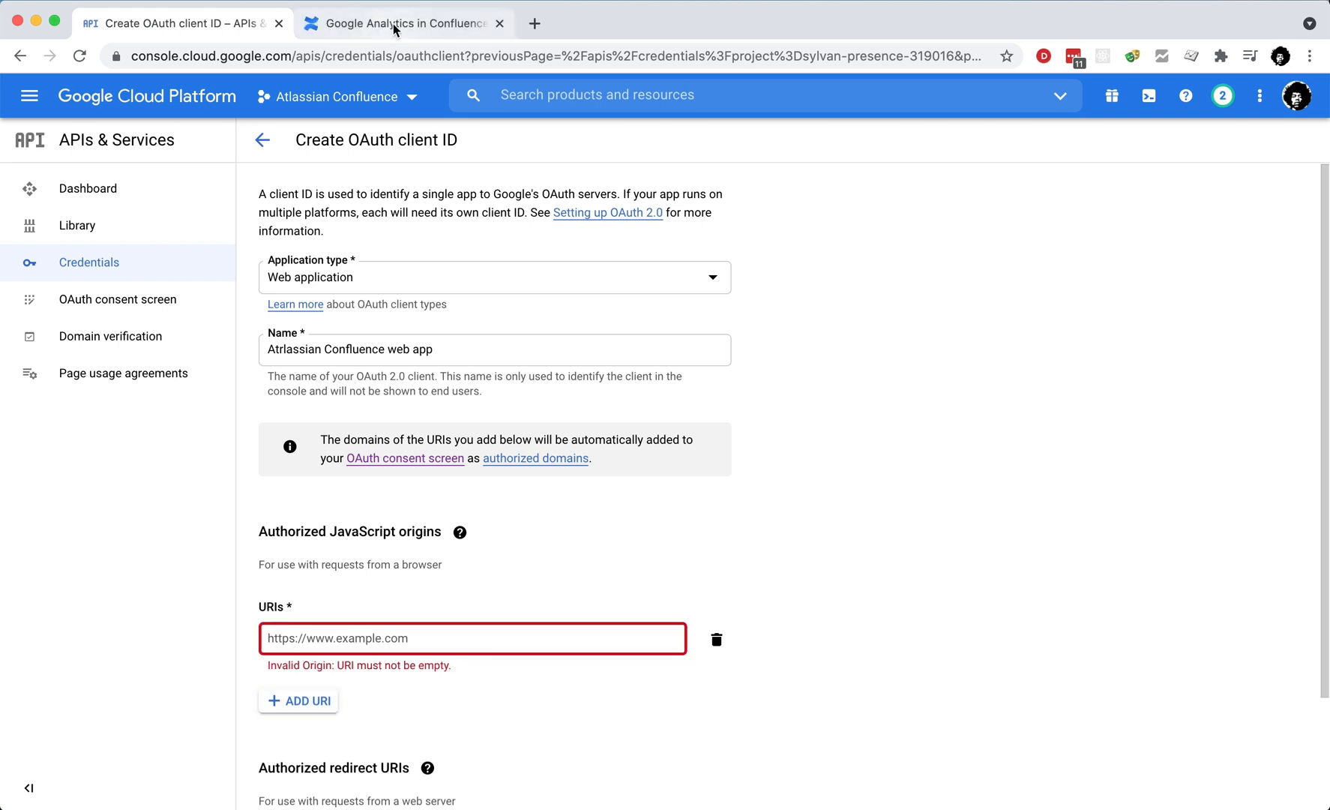
{"action": "left_click", "coordinate": [395, 26]}
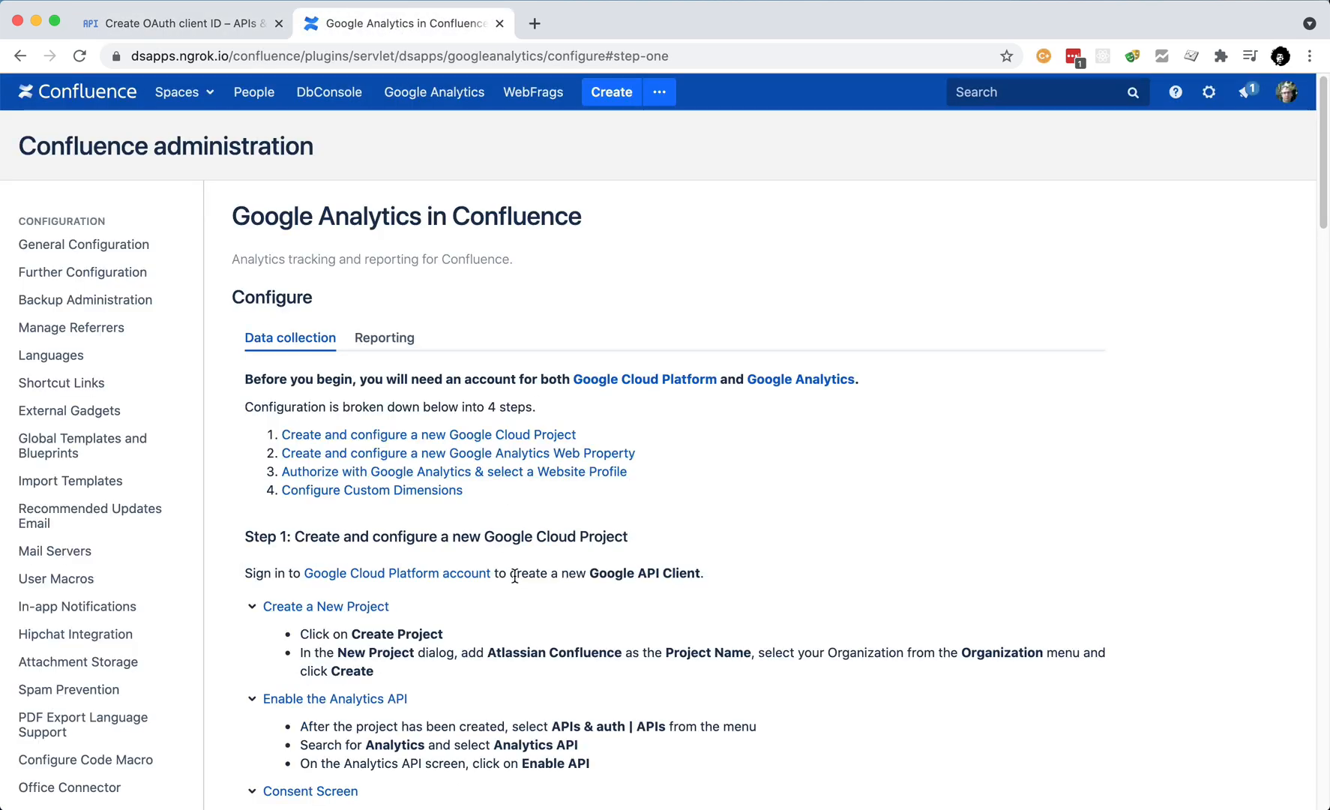
{"action": "scroll", "coordinate": [514, 576], "scroll_direction": "down", "scroll_amount": 5}
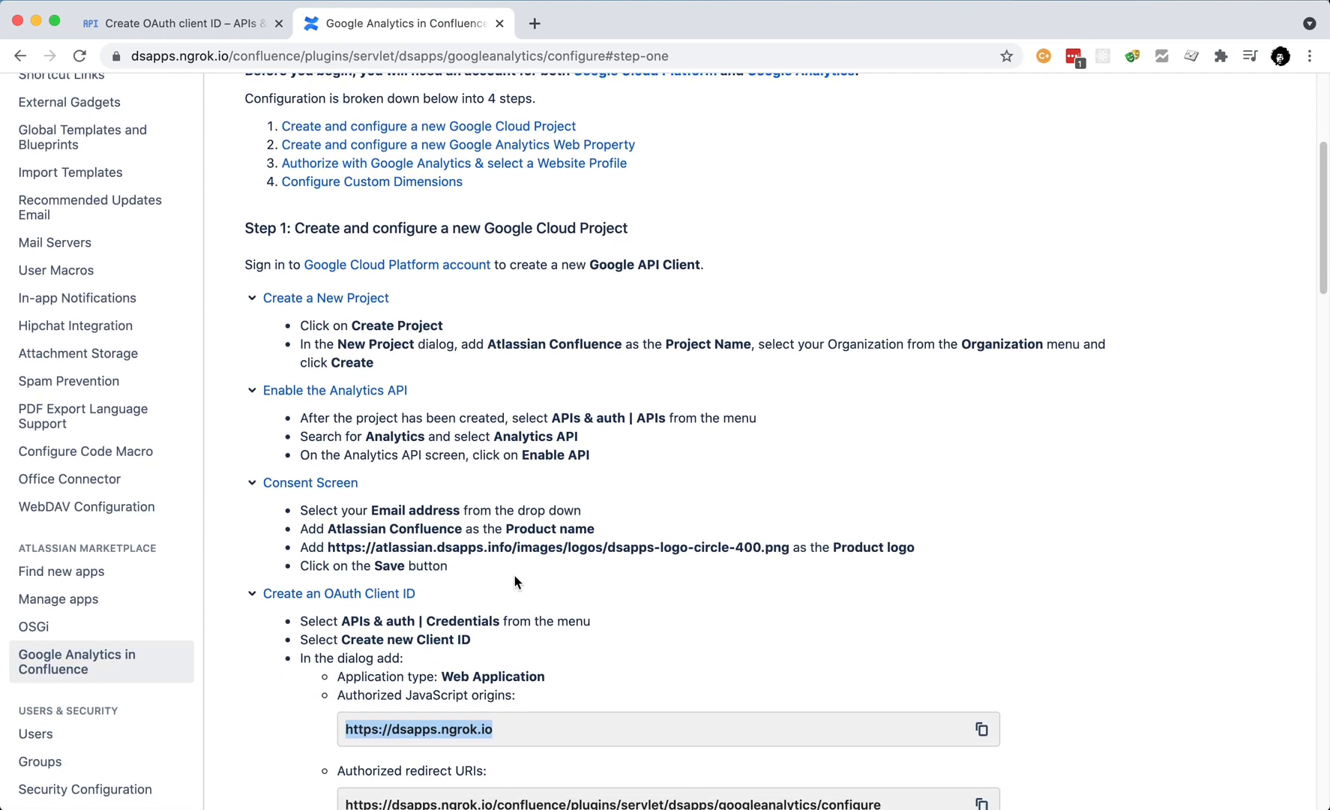
{"action": "scroll", "coordinate": [514, 576], "scroll_direction": "down", "scroll_amount": 2}
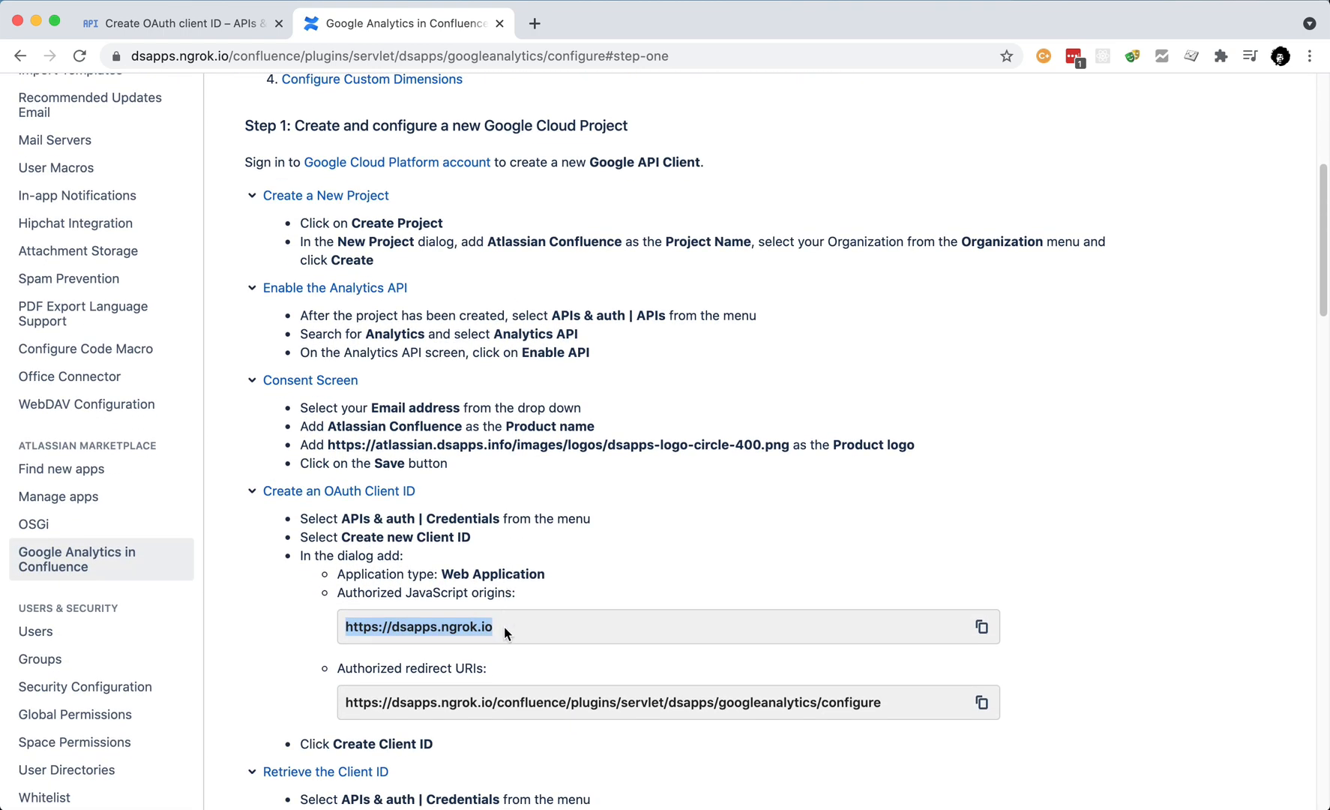
{"action": "left_click", "coordinate": [991, 631]}
{"action": "left_click", "coordinate": [216, 19]}
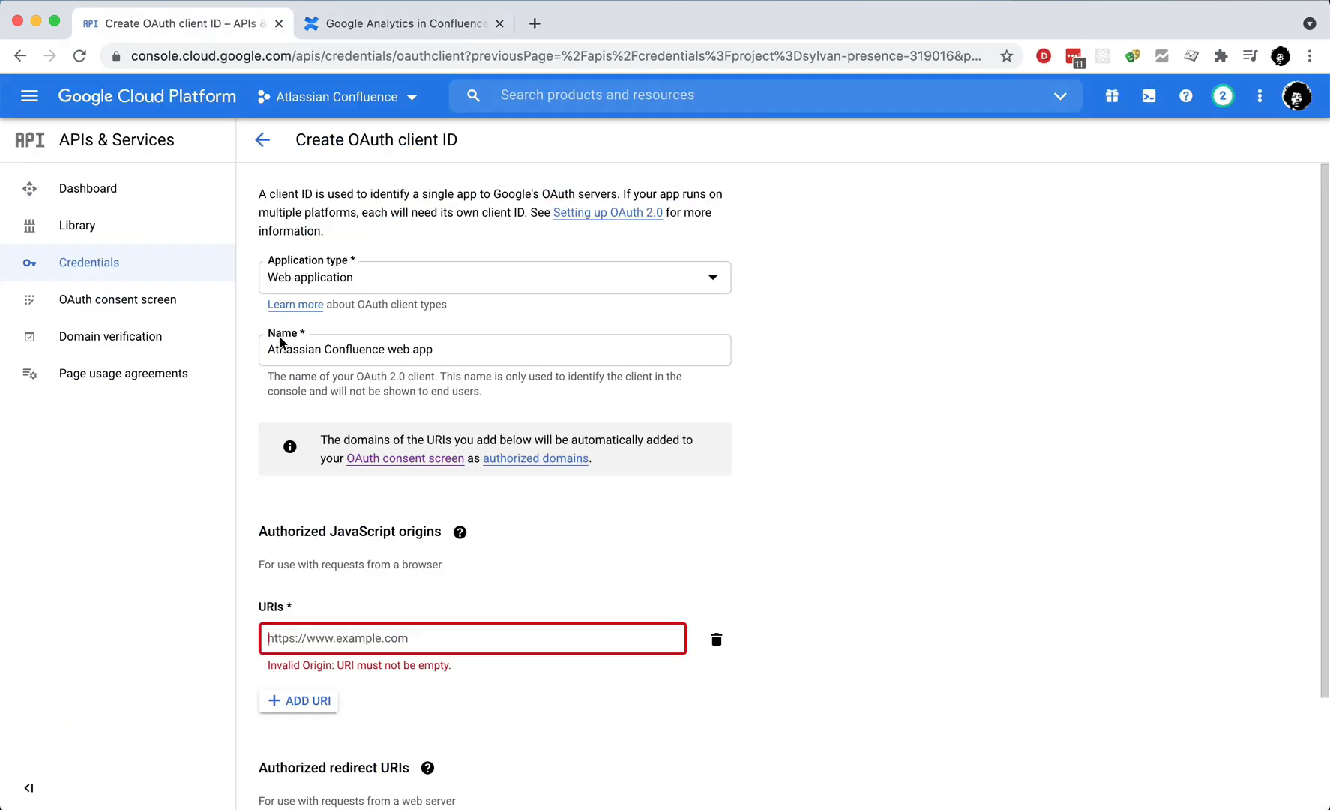
{"action": "left_click", "coordinate": [341, 639]}
{"action": "key", "text": "super+v"}
{"action": "left_click", "coordinate": [308, 687]}
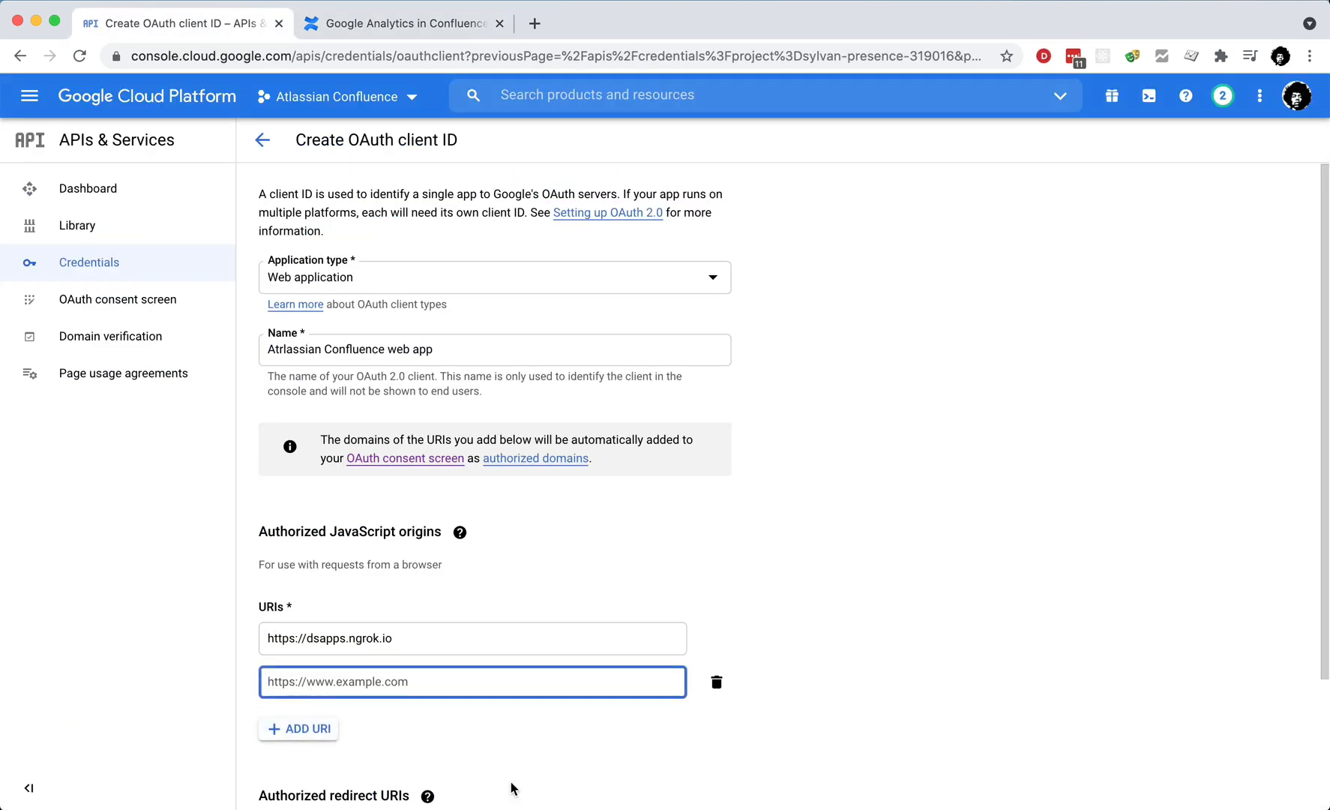
Step: Add the googleanalytics configure redirect URL from Confluence as a redirect URI and create the client
{"action": "scroll", "coordinate": [584, 791], "scroll_direction": "down", "scroll_amount": 3}
{"action": "left_click", "coordinate": [299, 709]}
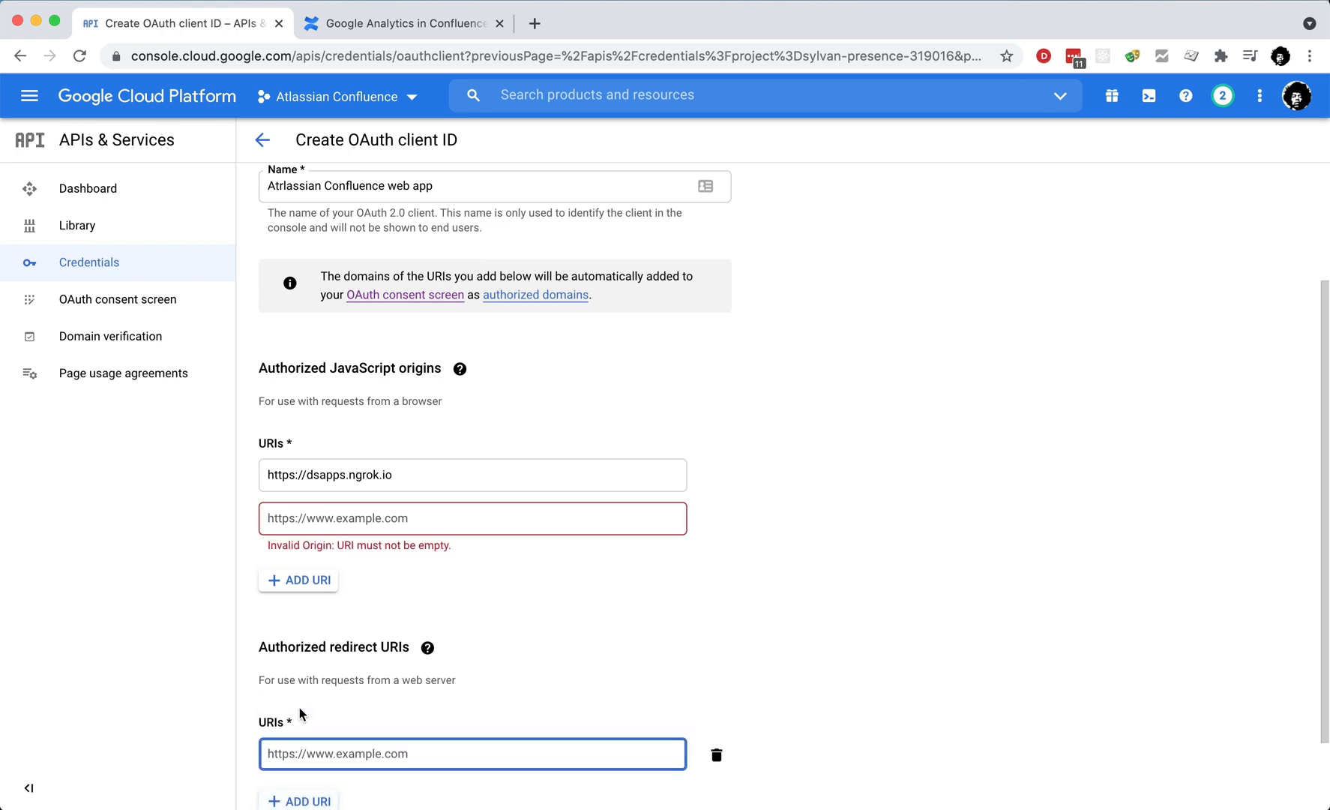
{"action": "left_click", "coordinate": [442, 19]}
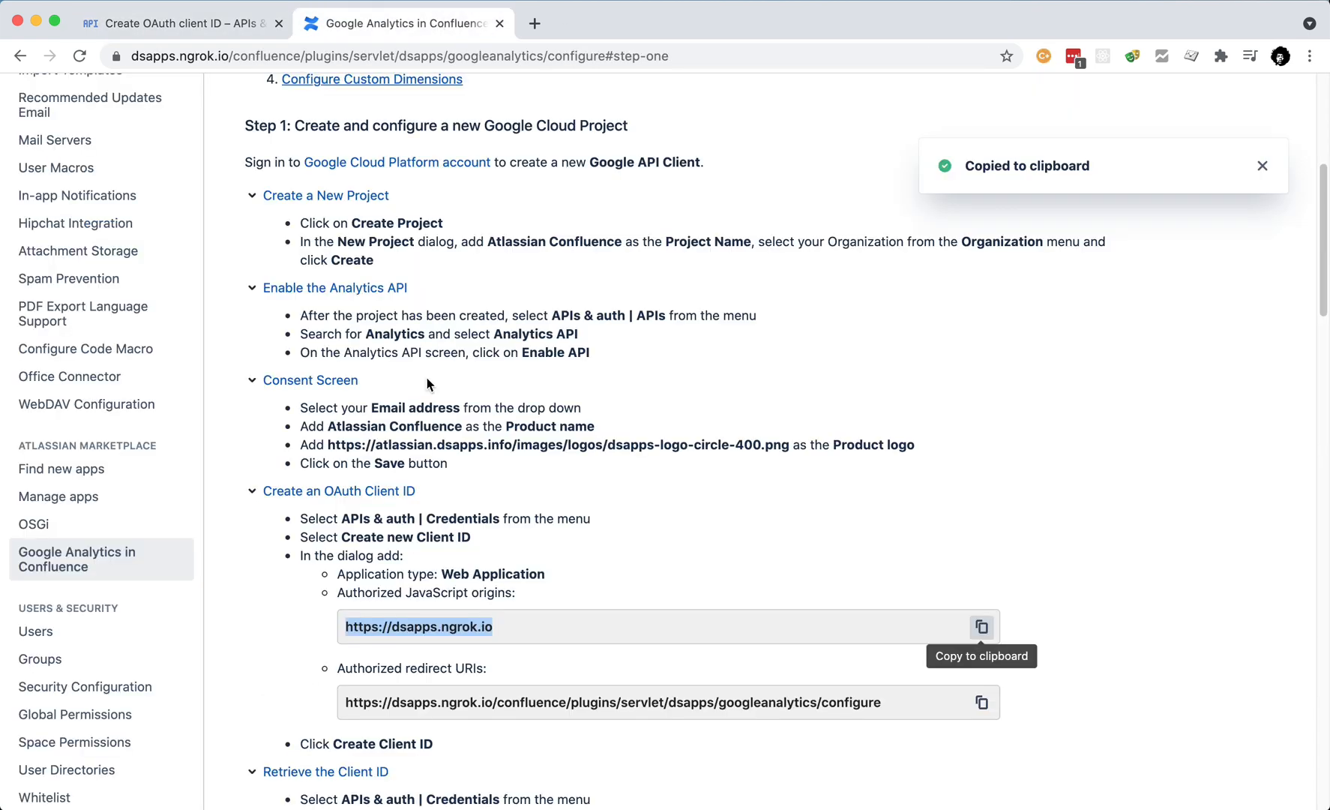
{"action": "left_click", "coordinate": [977, 701]}
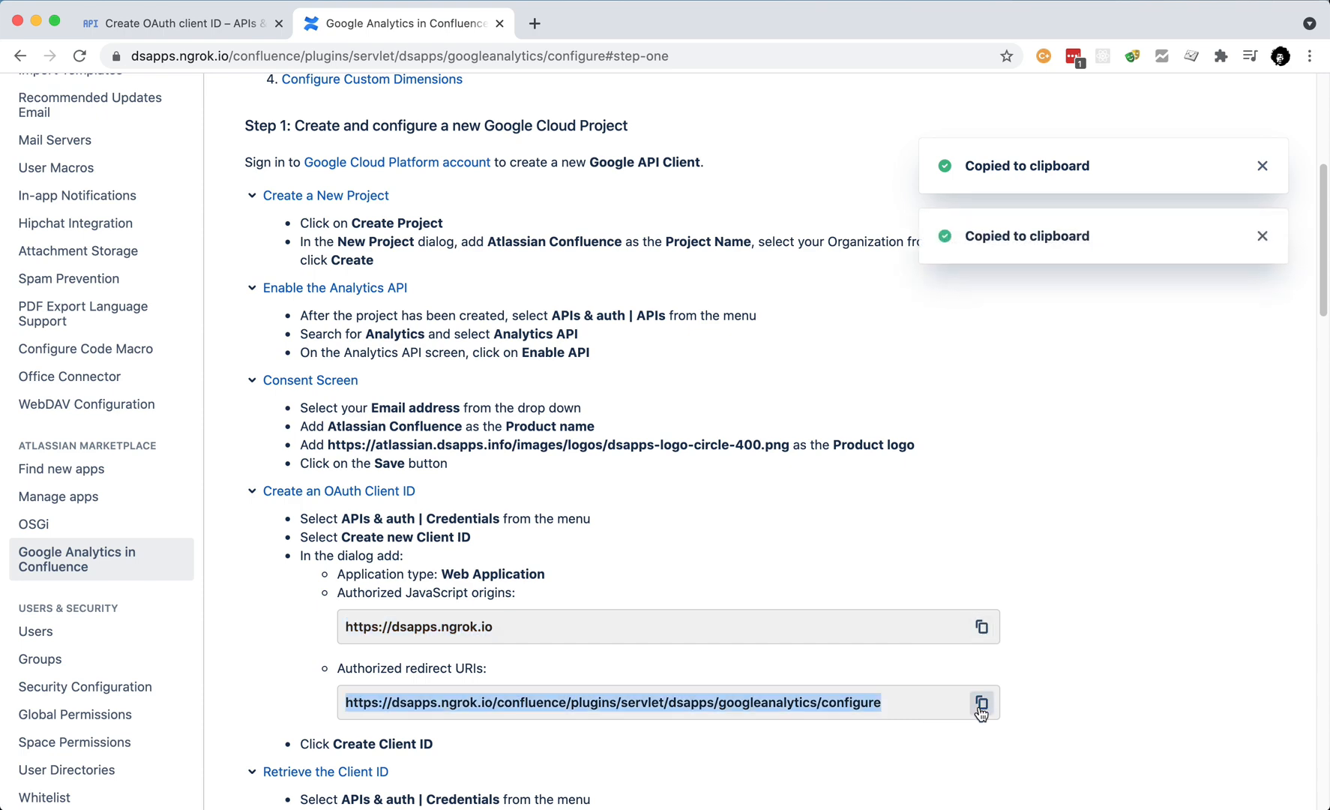
{"action": "left_click", "coordinate": [180, 25]}
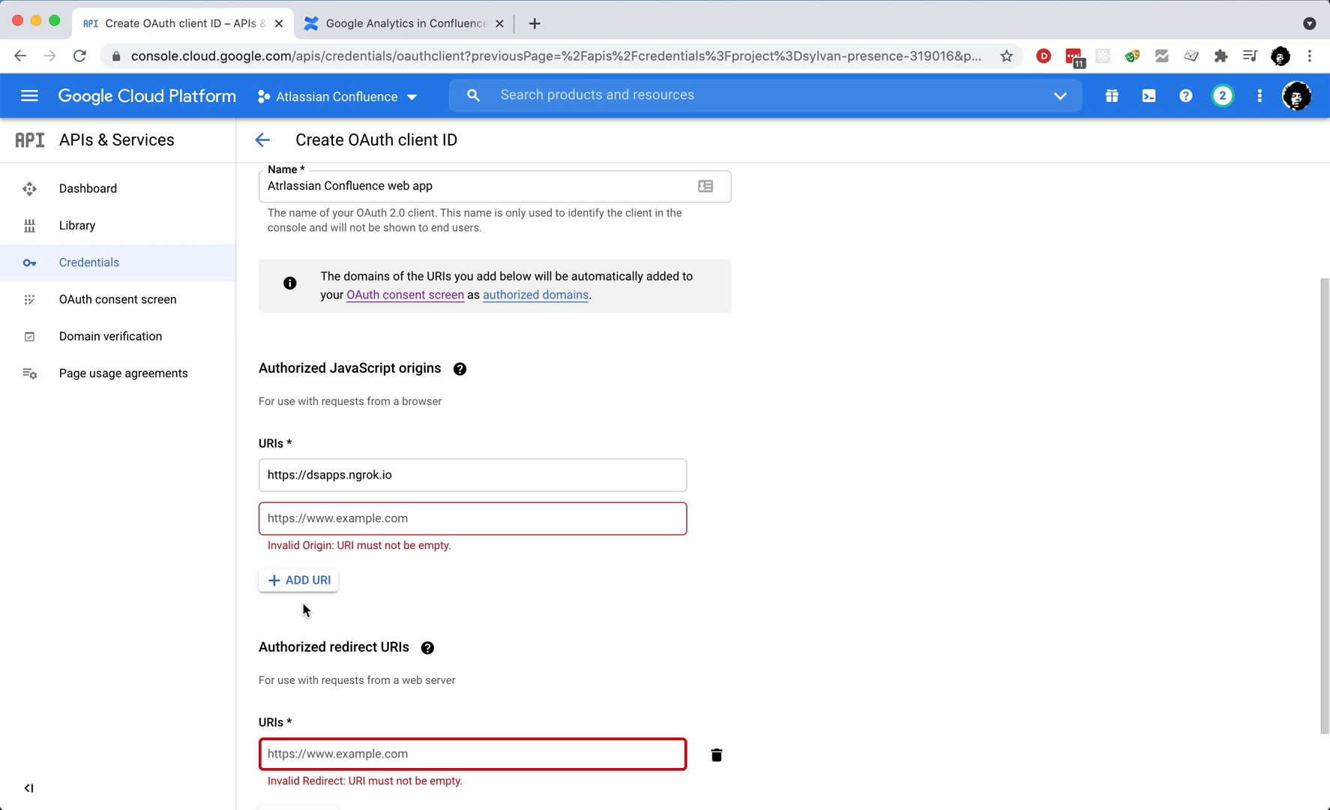
{"action": "left_click", "coordinate": [312, 753]}
{"action": "key", "text": "ctrl+v"}
{"action": "scroll", "coordinate": [311, 754], "scroll_direction": "down", "scroll_amount": 2}
{"action": "left_click", "coordinate": [288, 772]}
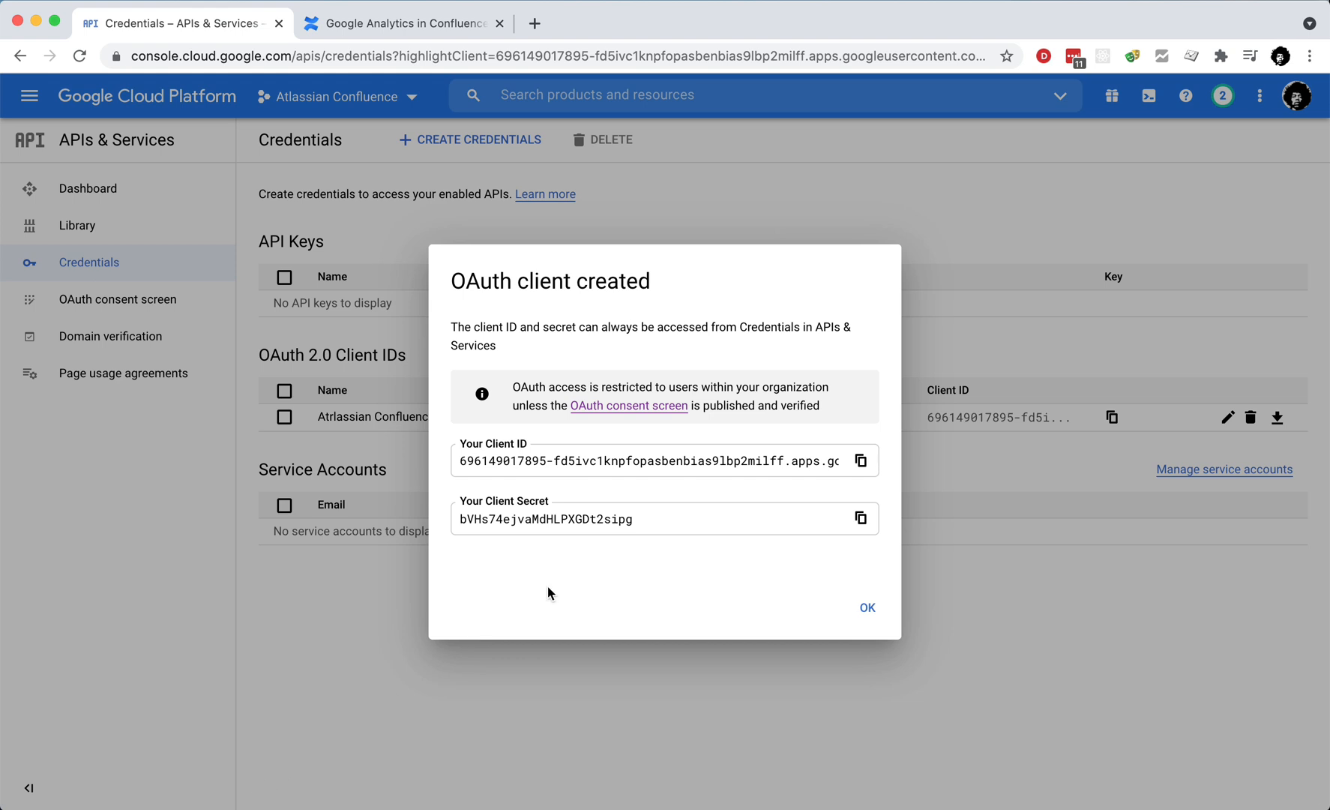
Step: Copy the new OAuth client ID into Confluence's Google SignIn ClientId field and save
{"action": "left_click", "coordinate": [861, 460]}
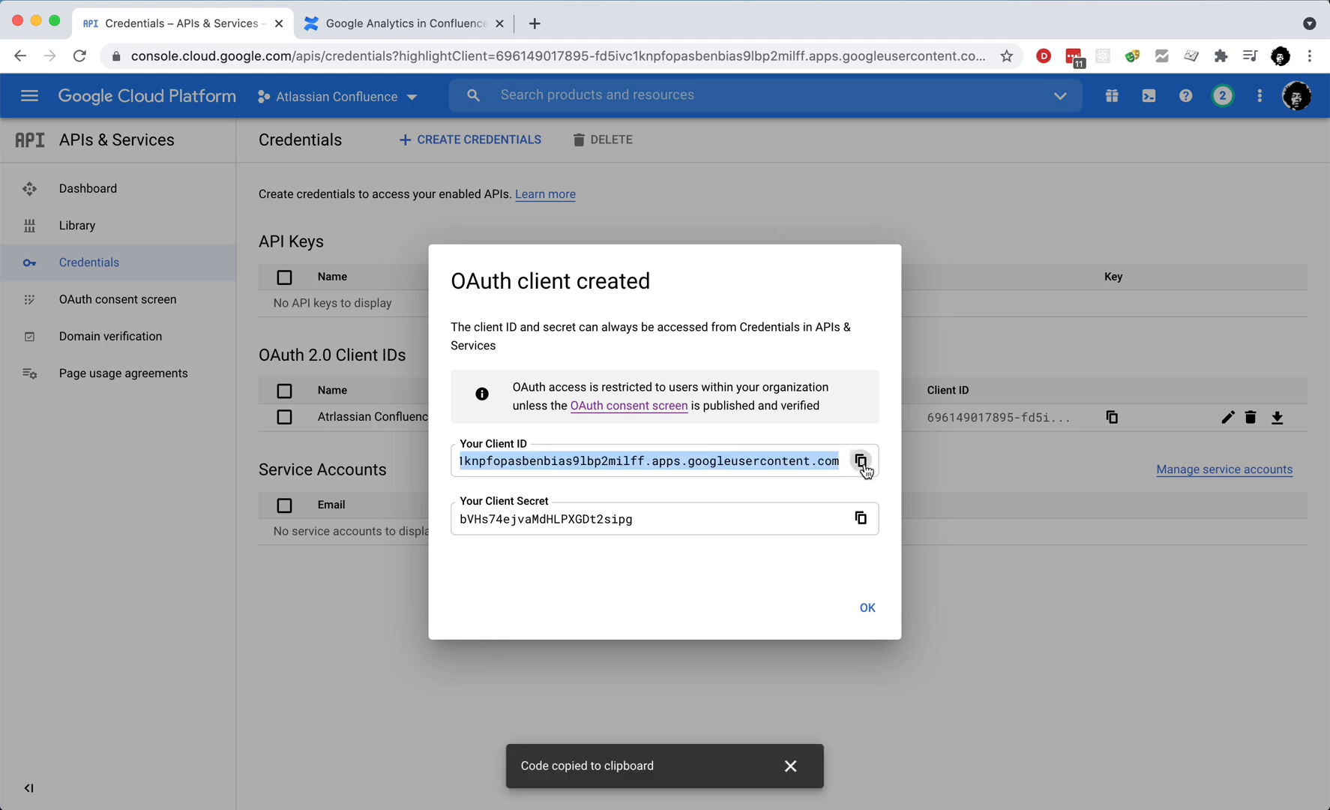
{"action": "left_click", "coordinate": [403, 26]}
{"action": "scroll", "coordinate": [550, 690], "scroll_direction": "down", "scroll_amount": 4}
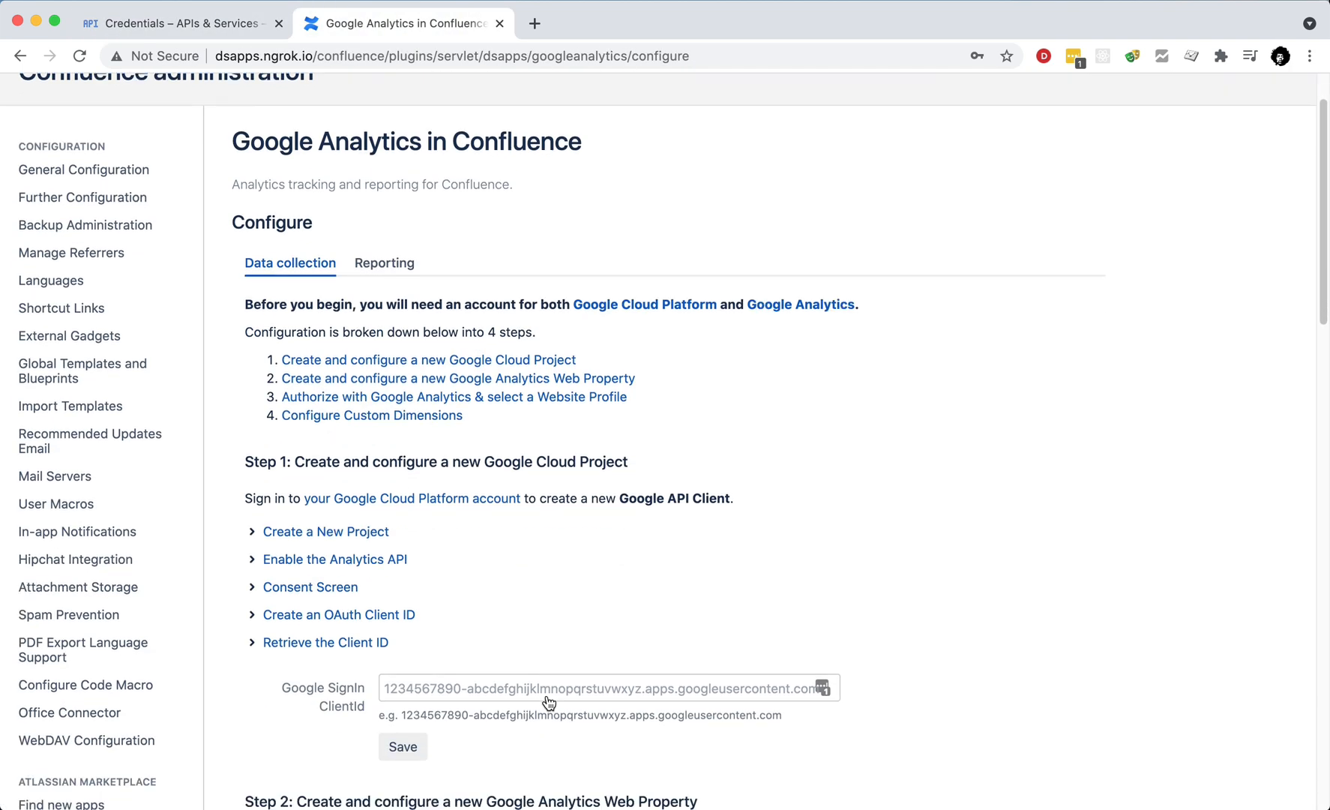
{"action": "left_click", "coordinate": [513, 607]}
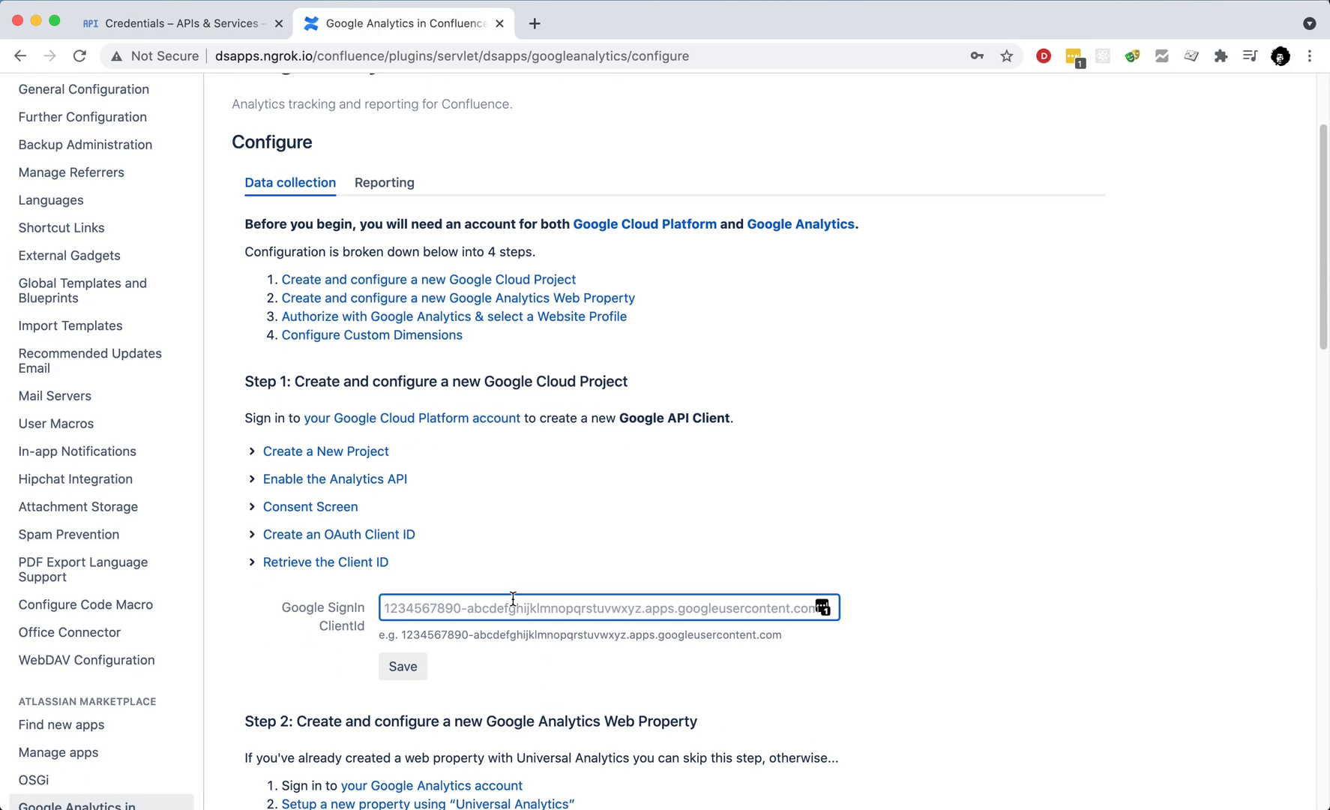
{"action": "key", "text": "super+v"}
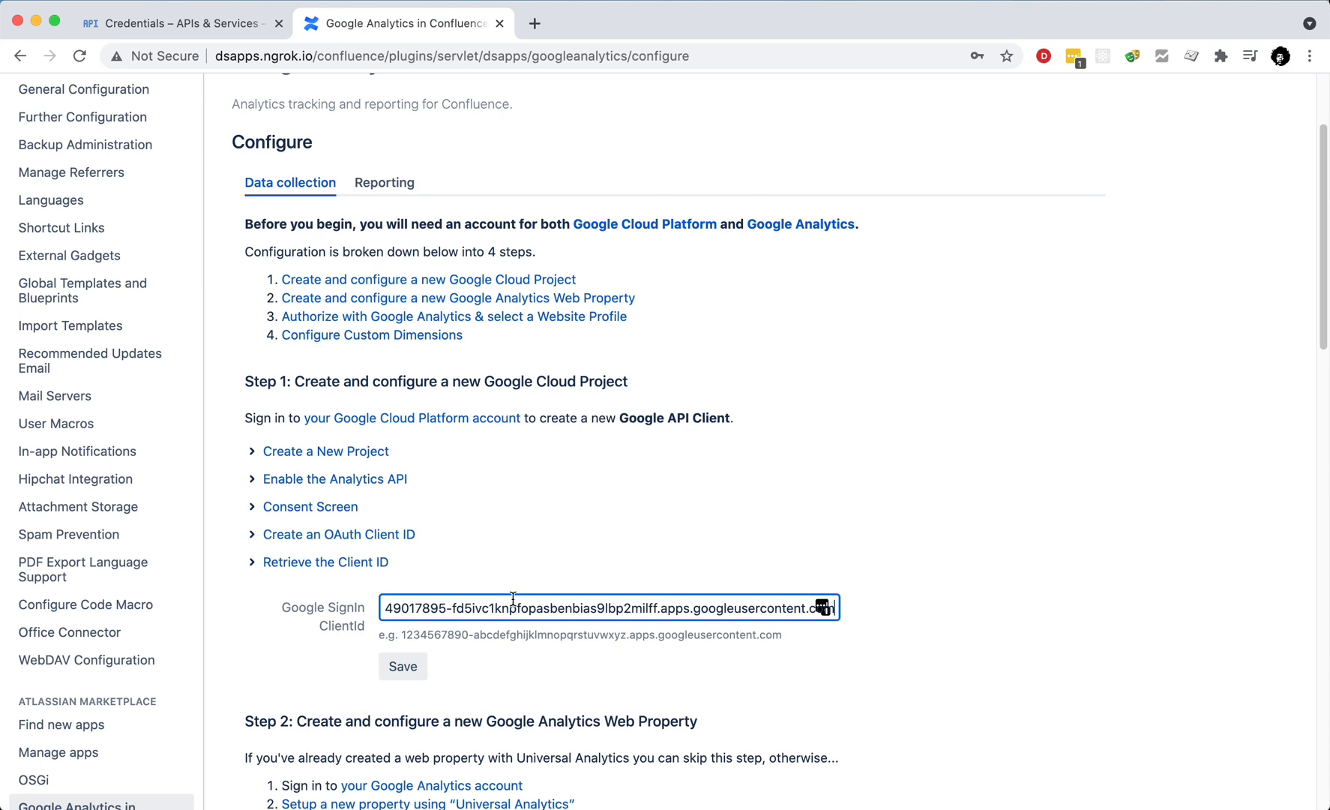
{"action": "left_click", "coordinate": [403, 667]}
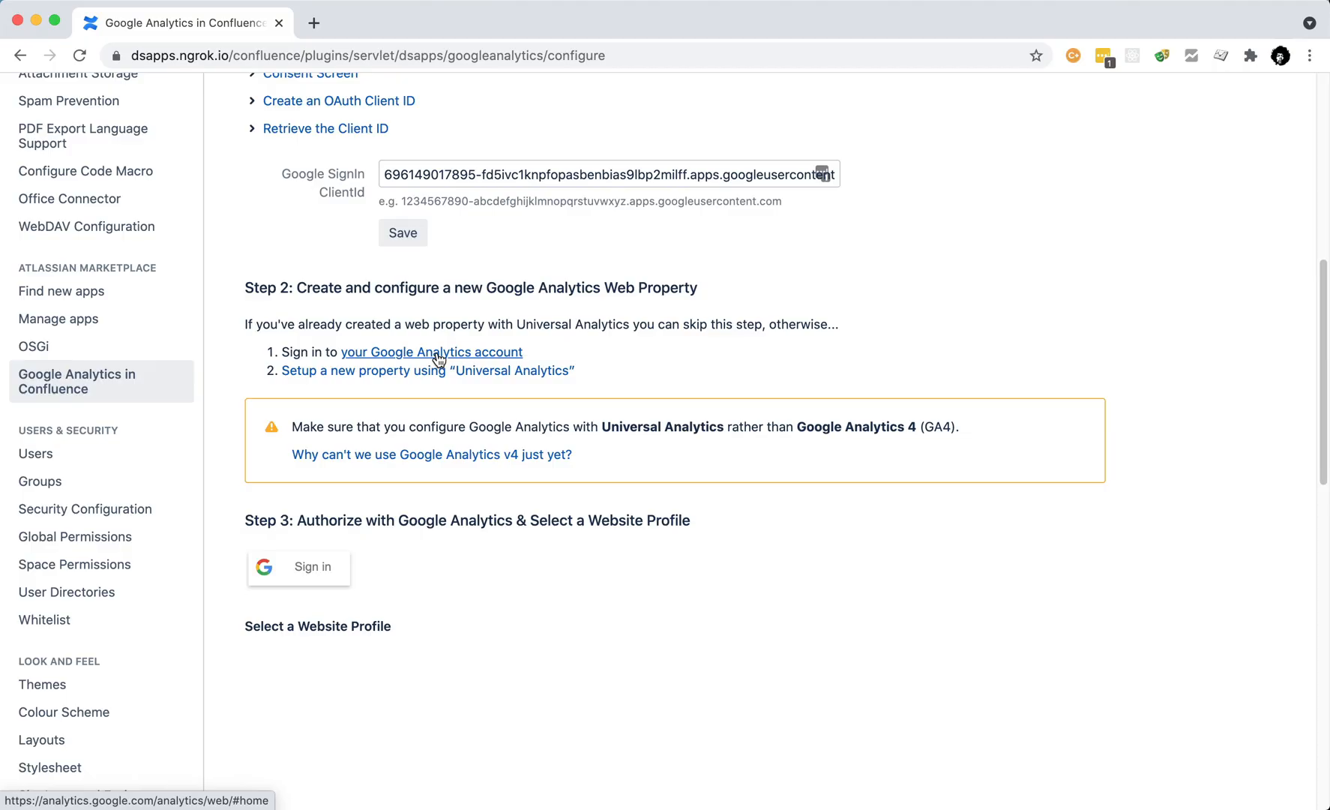
Step: Open the Google Analytics account in a new tab and start Create Property from Admin
{"action": "left_click", "coordinate": [439, 352]}
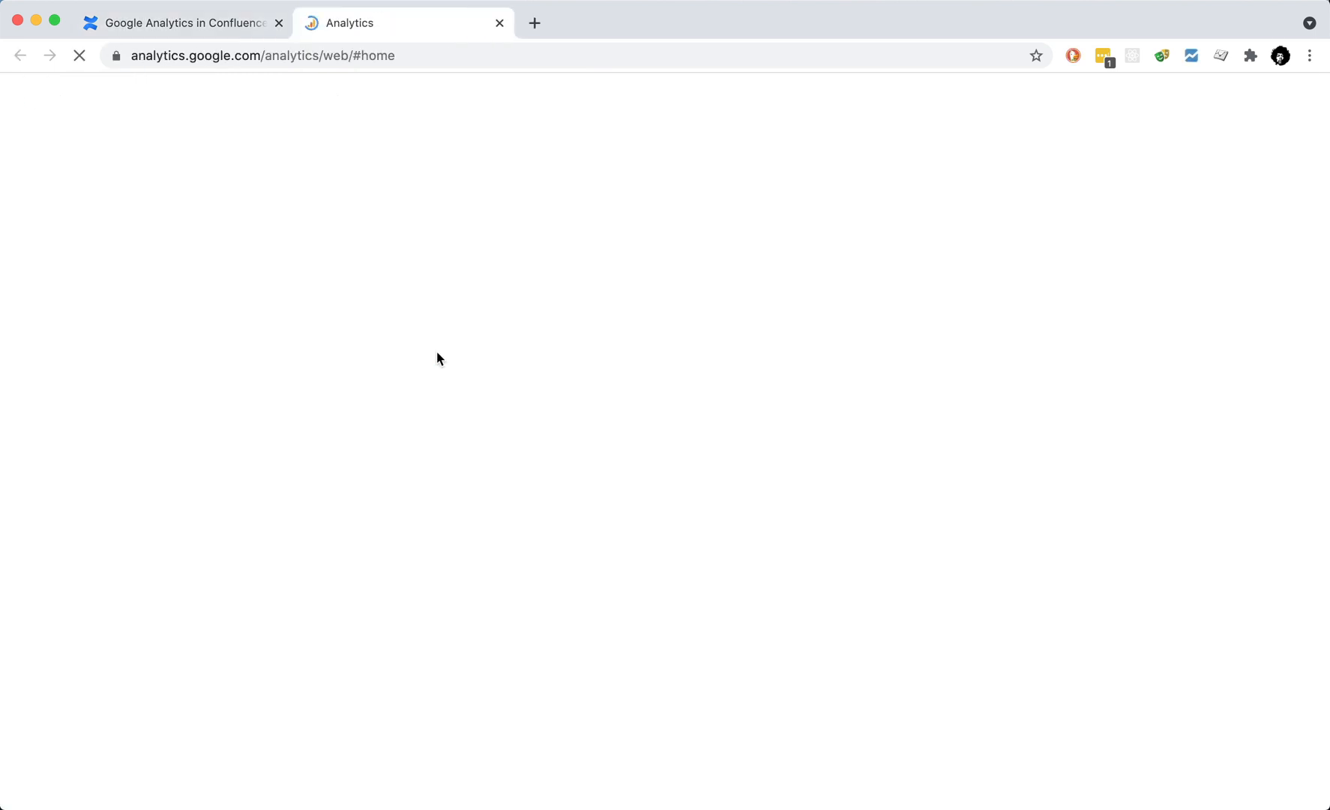
{"action": "left_click", "coordinate": [84, 752]}
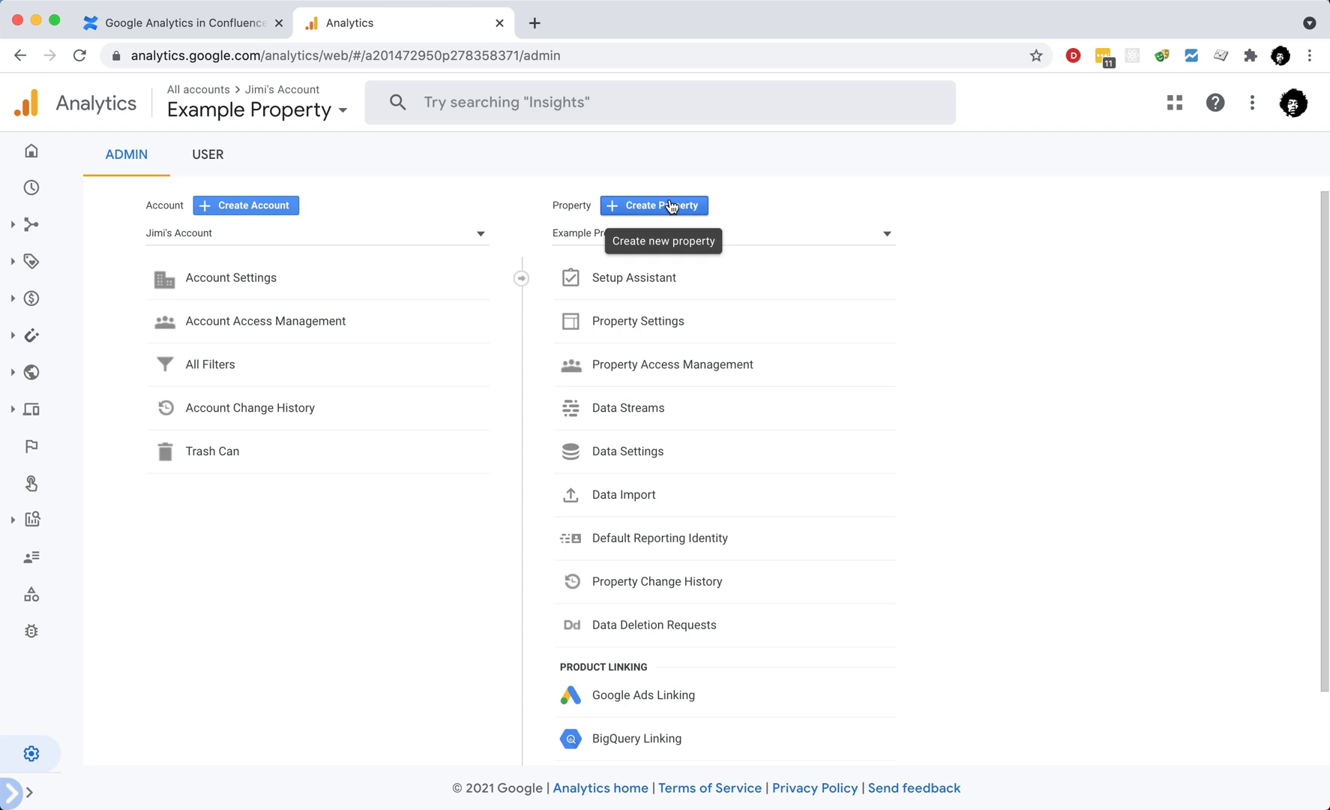
{"action": "left_click", "coordinate": [686, 206]}
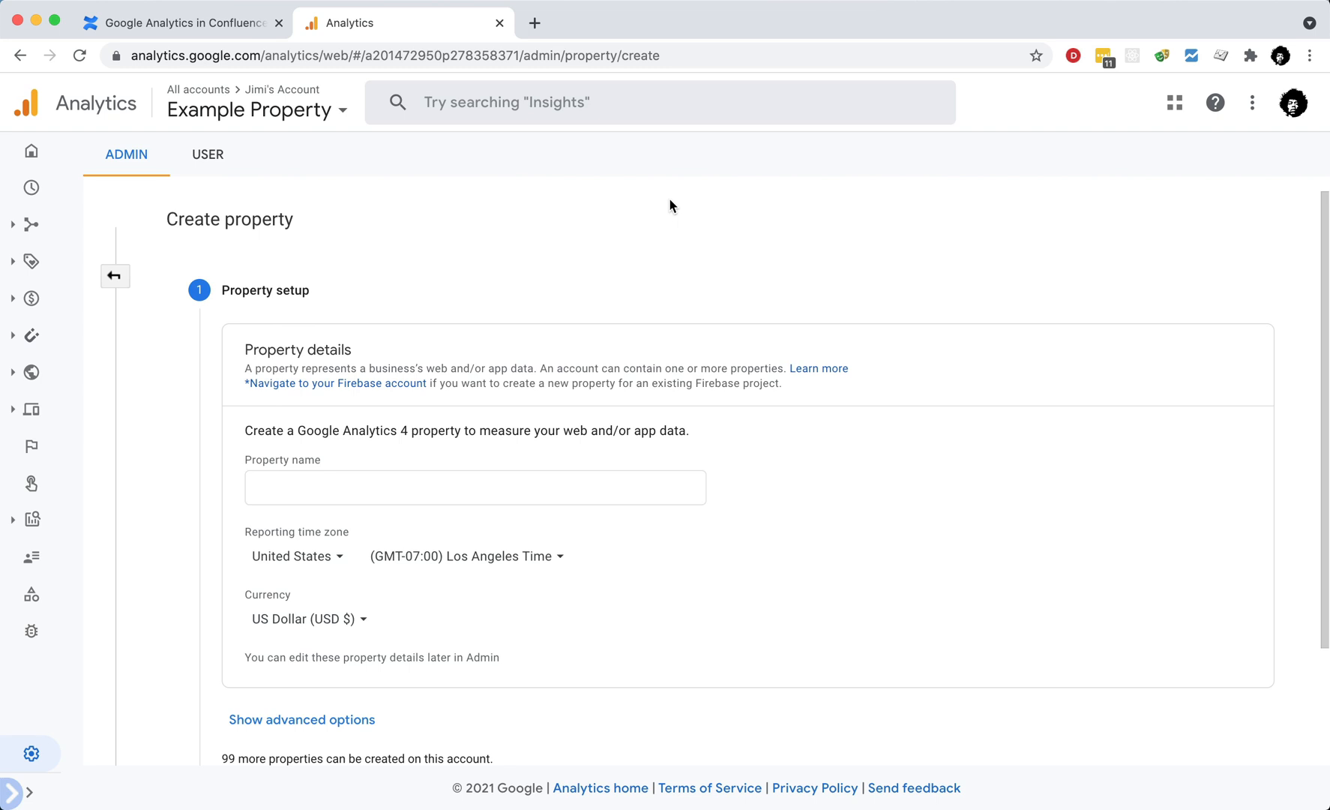
Step: Enable the Universal Analytics-only property option with dsapps.ngrok.io, copied from Confluence, as the website URL
{"action": "left_click", "coordinate": [338, 720]}
{"action": "scroll", "coordinate": [338, 721], "scroll_direction": "down", "scroll_amount": 4}
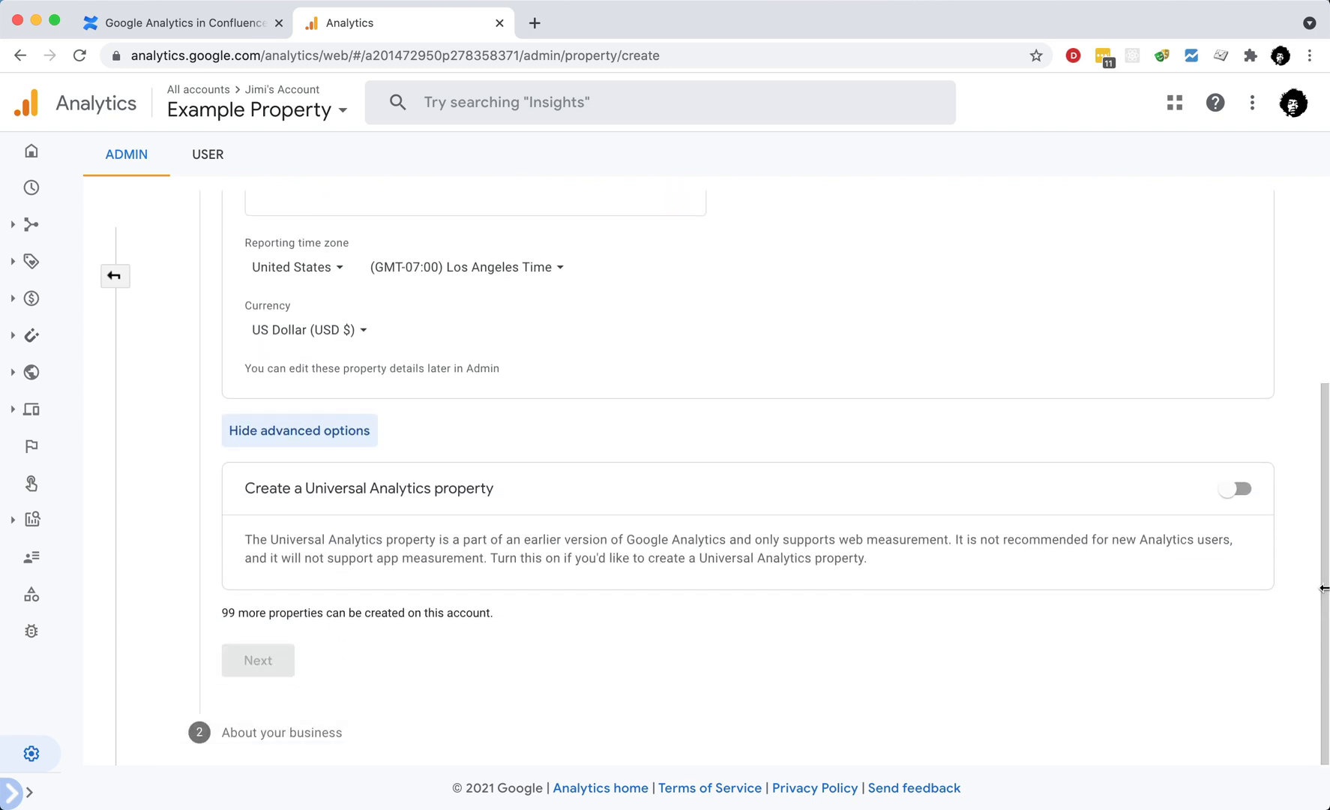
{"action": "left_click", "coordinate": [1235, 489]}
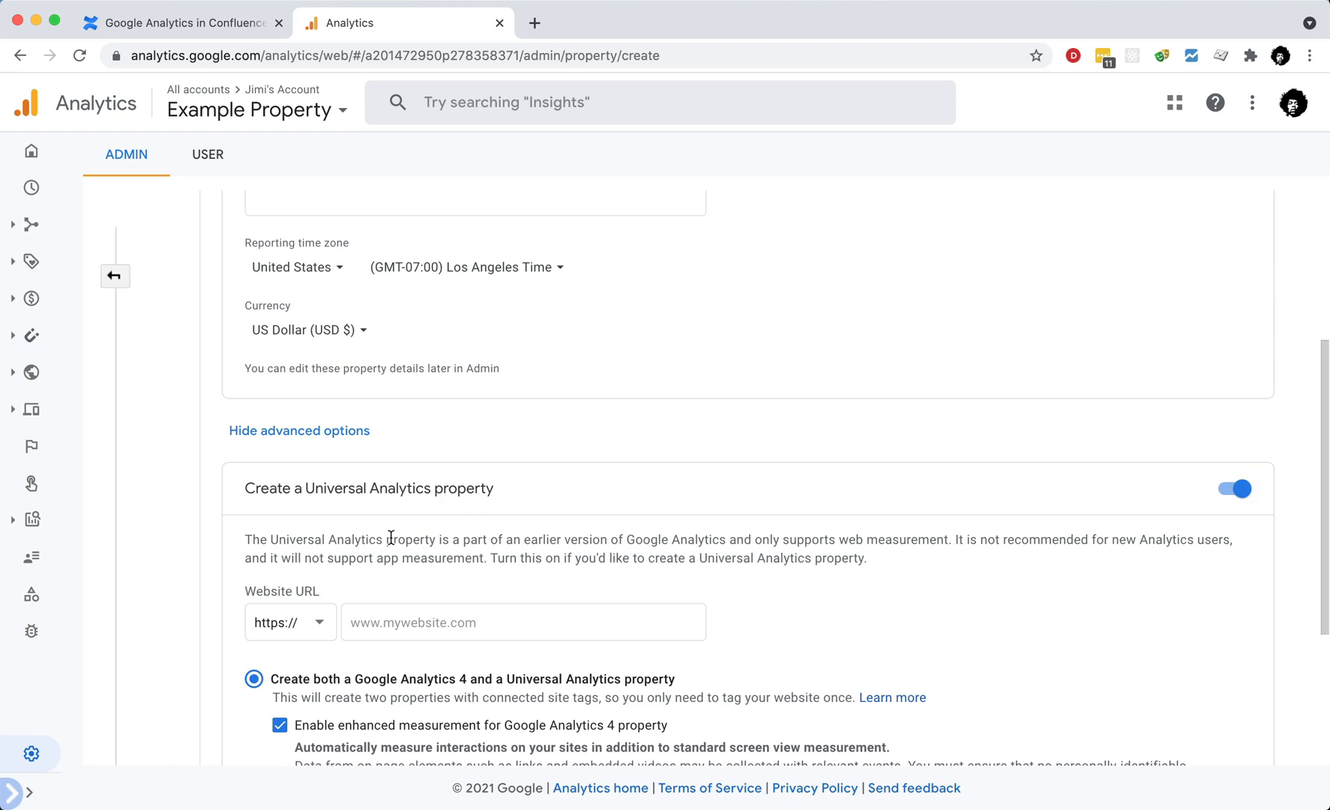
{"action": "left_click", "coordinate": [216, 30]}
{"action": "left_click_drag", "start_coordinate": [152, 54], "coordinate": [271, 57]}
{"action": "key", "text": "super+c"}
{"action": "left_click", "coordinate": [385, 28]}
{"action": "left_click", "coordinate": [390, 624]}
{"action": "key", "text": "super+v"}
{"action": "scroll", "coordinate": [906, 679], "scroll_direction": "down", "scroll_amount": 3}
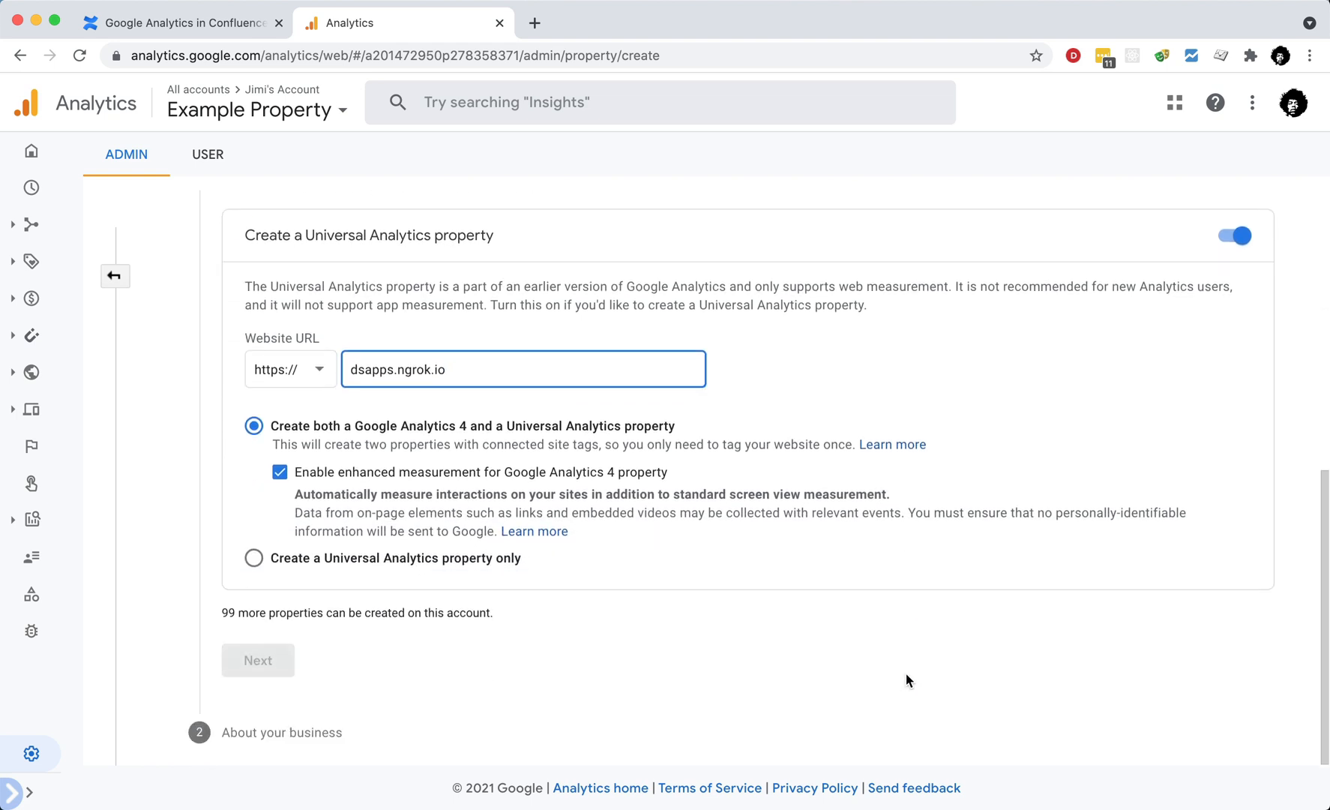
{"action": "left_click", "coordinate": [382, 559]}
{"action": "scroll", "coordinate": [257, 665], "scroll_direction": "up", "scroll_amount": 6}
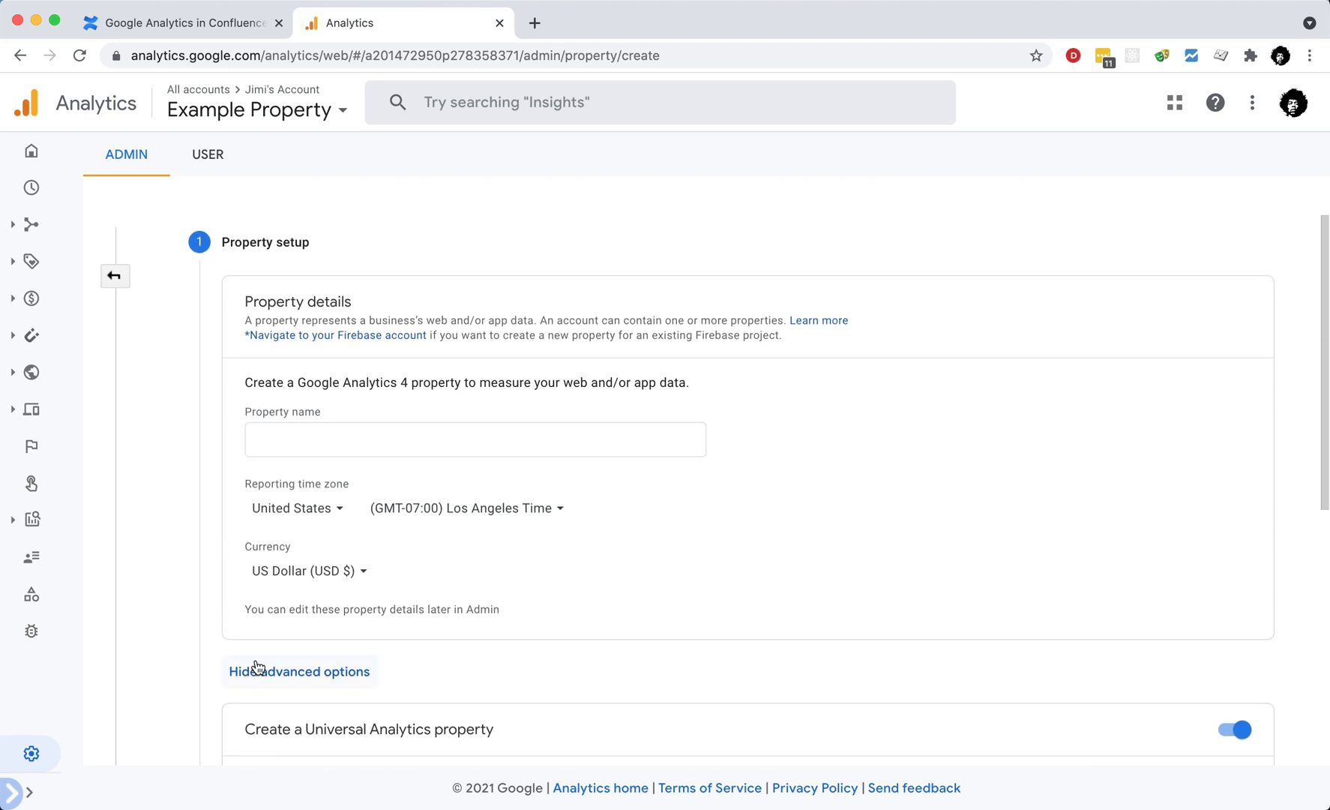
Step: Name the property 'Atlassian Confluence', set the reporting country to United Kingdom, and continue
{"action": "left_click", "coordinate": [303, 440]}
{"action": "type", "text": "Atlassian Confluence"}
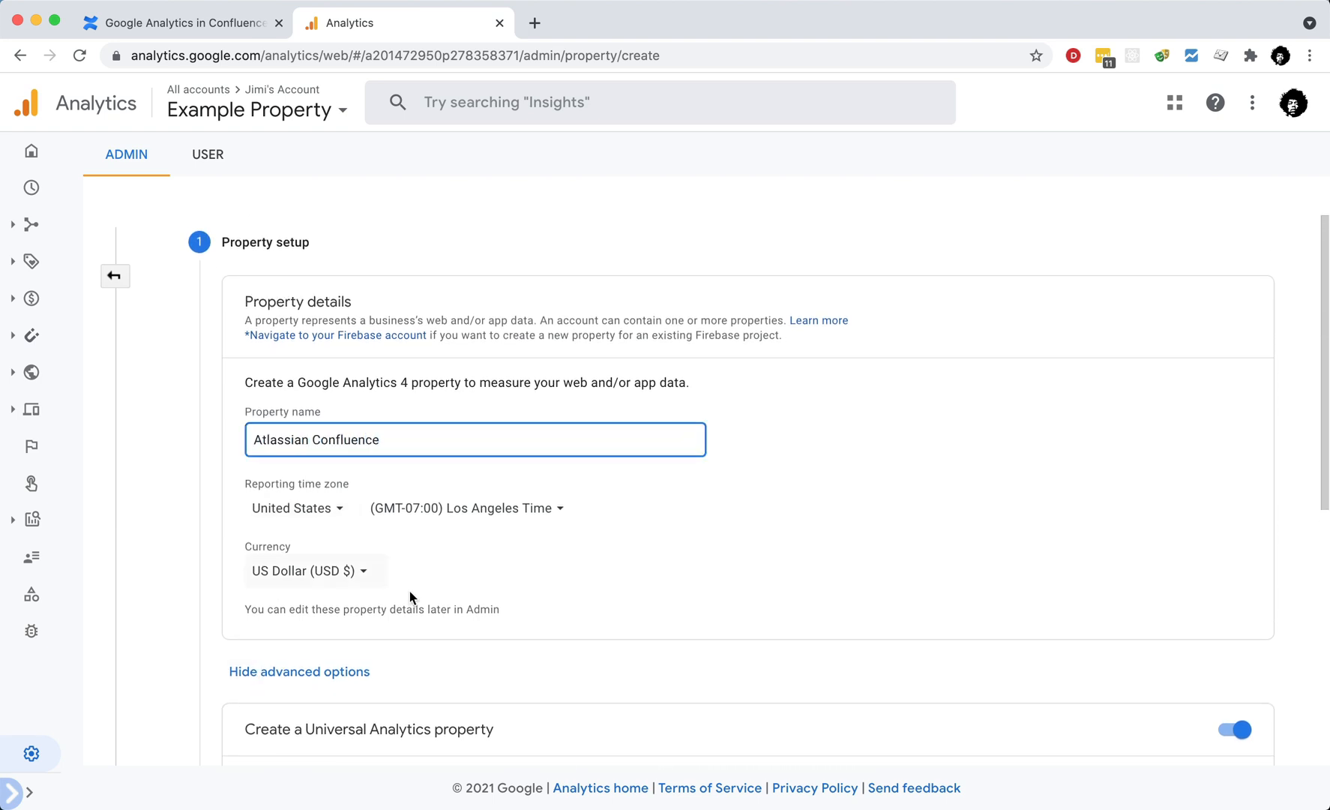
{"action": "left_click", "coordinate": [337, 509]}
{"action": "type", "text": "united"}
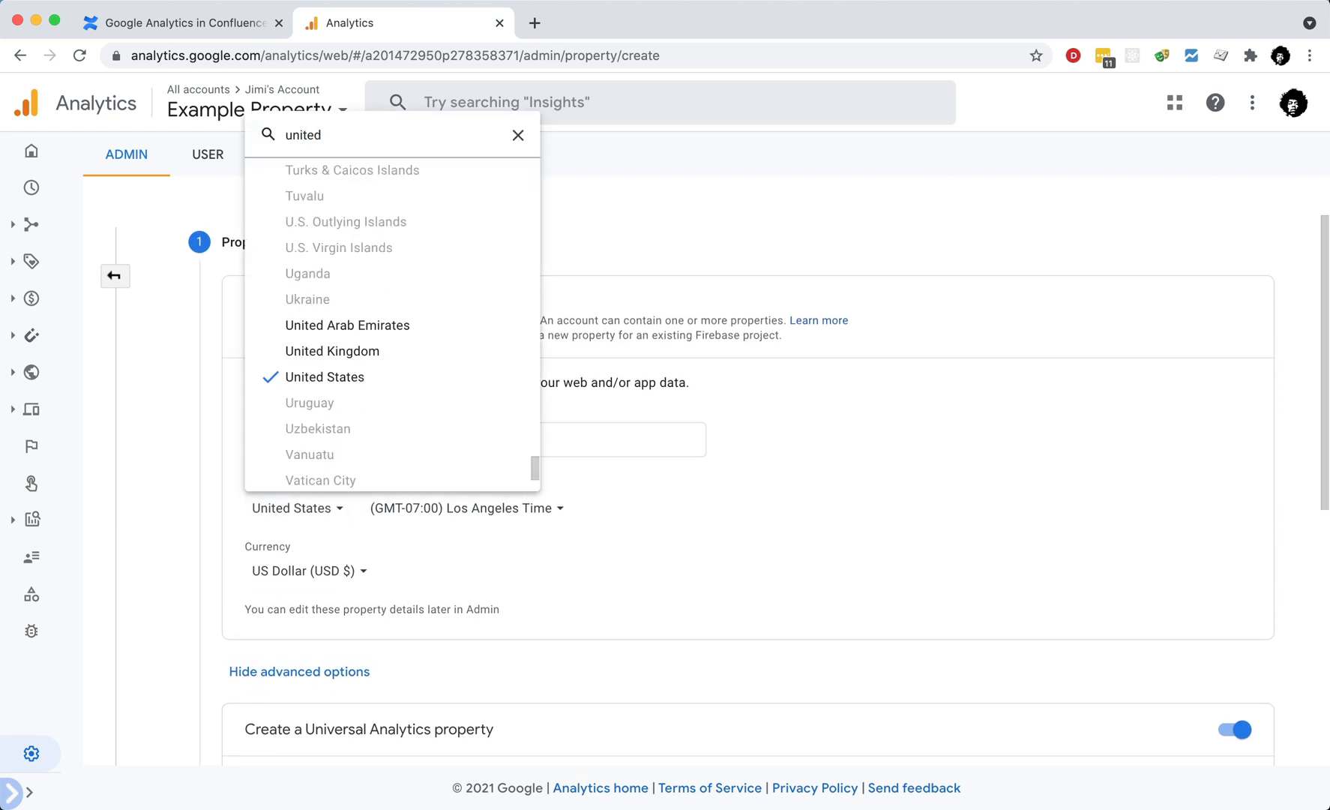
{"action": "left_click", "coordinate": [383, 357]}
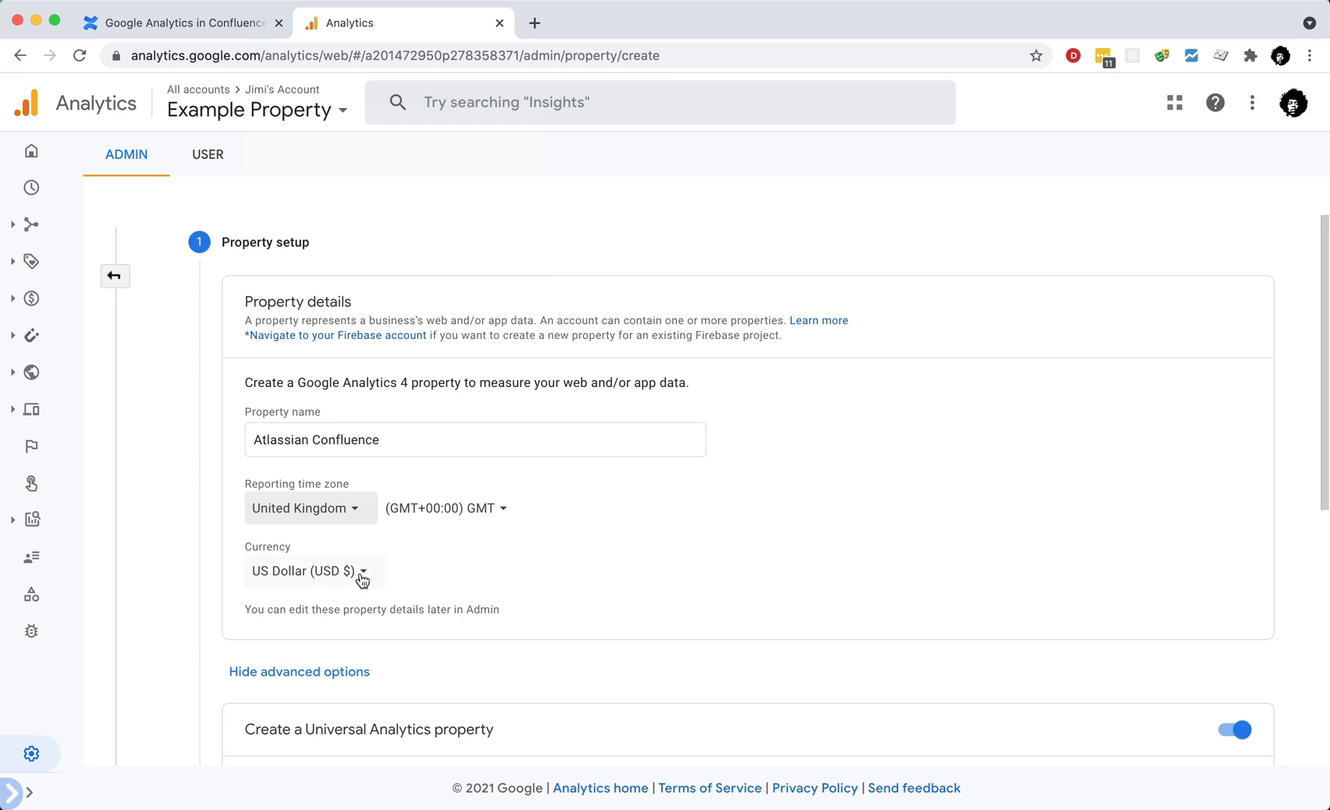
{"action": "scroll", "coordinate": [490, 581], "scroll_direction": "down", "scroll_amount": 6}
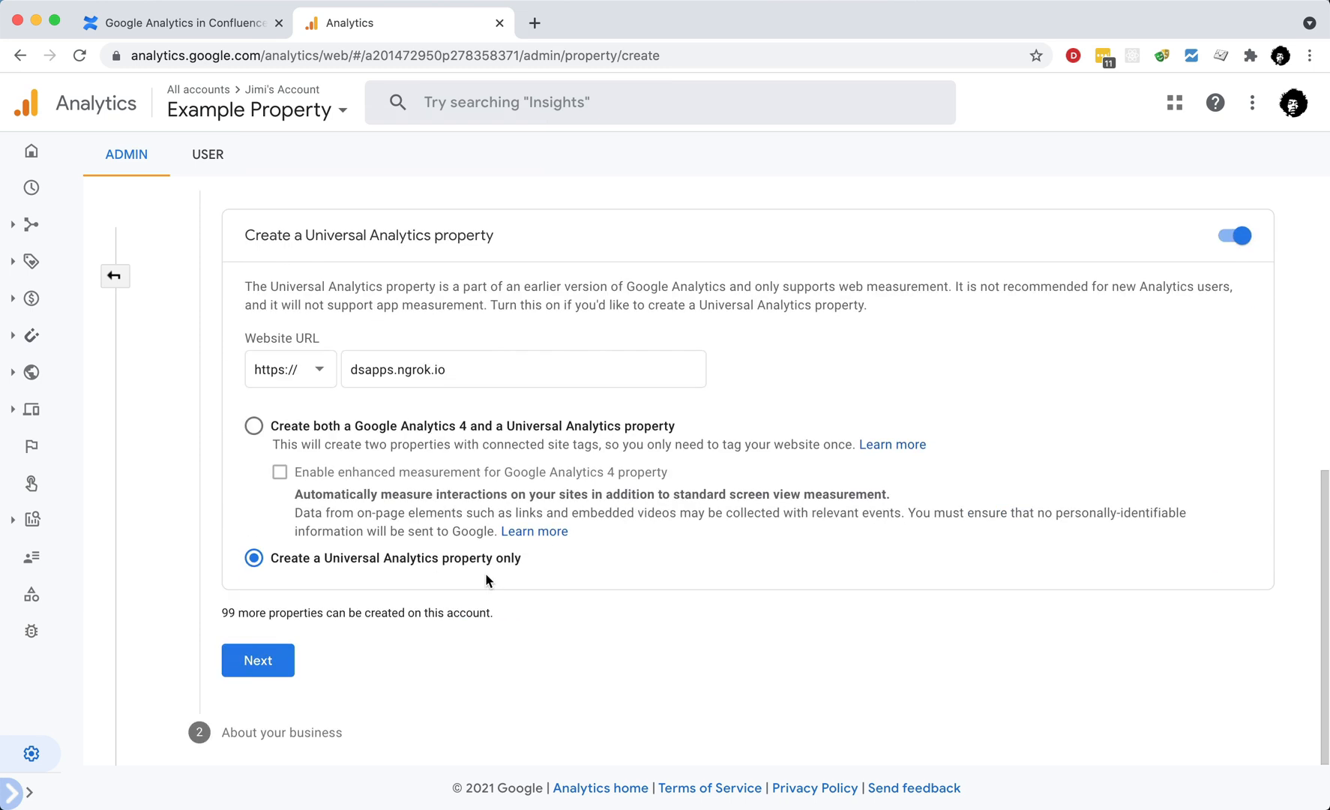
{"action": "left_click", "coordinate": [267, 660]}
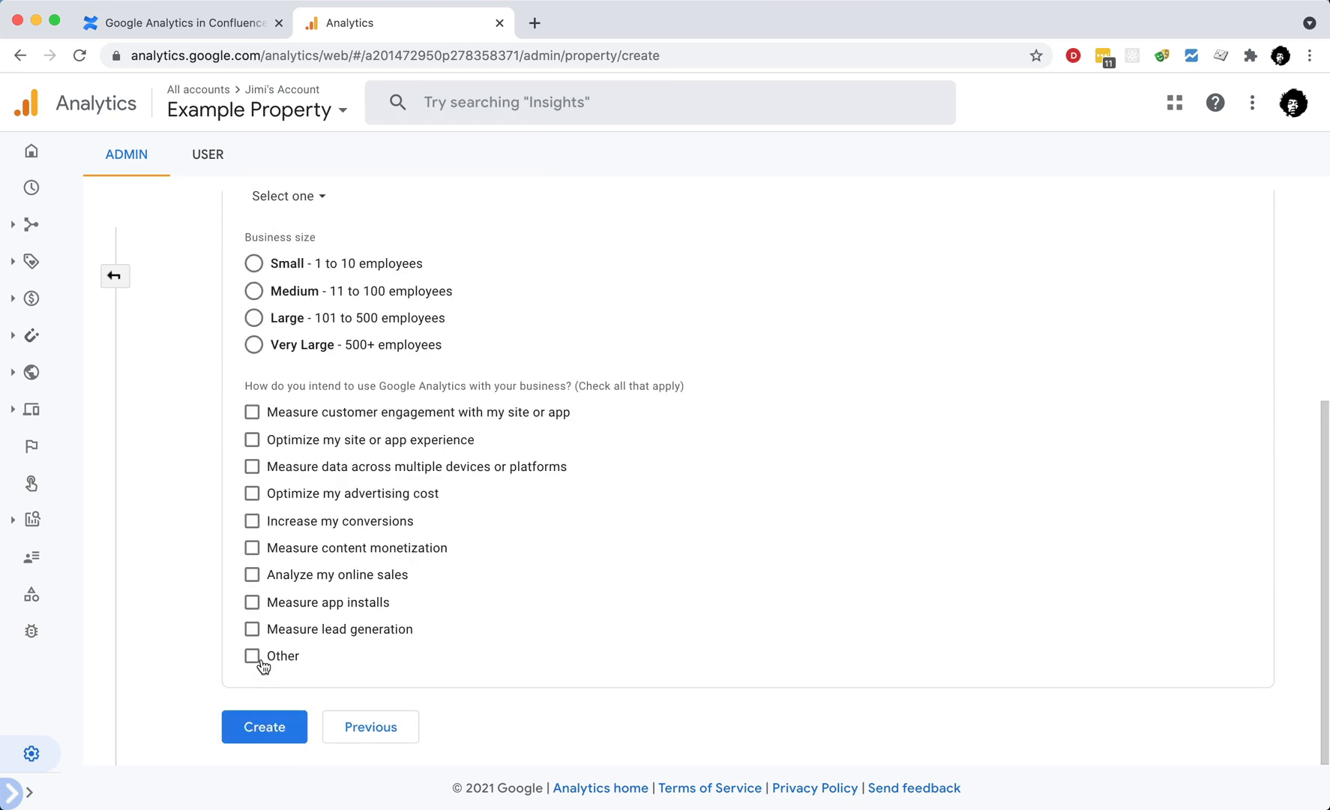
Step: Choose Medium business size with Other usage and create the Analytics property
{"action": "left_click", "coordinate": [251, 656]}
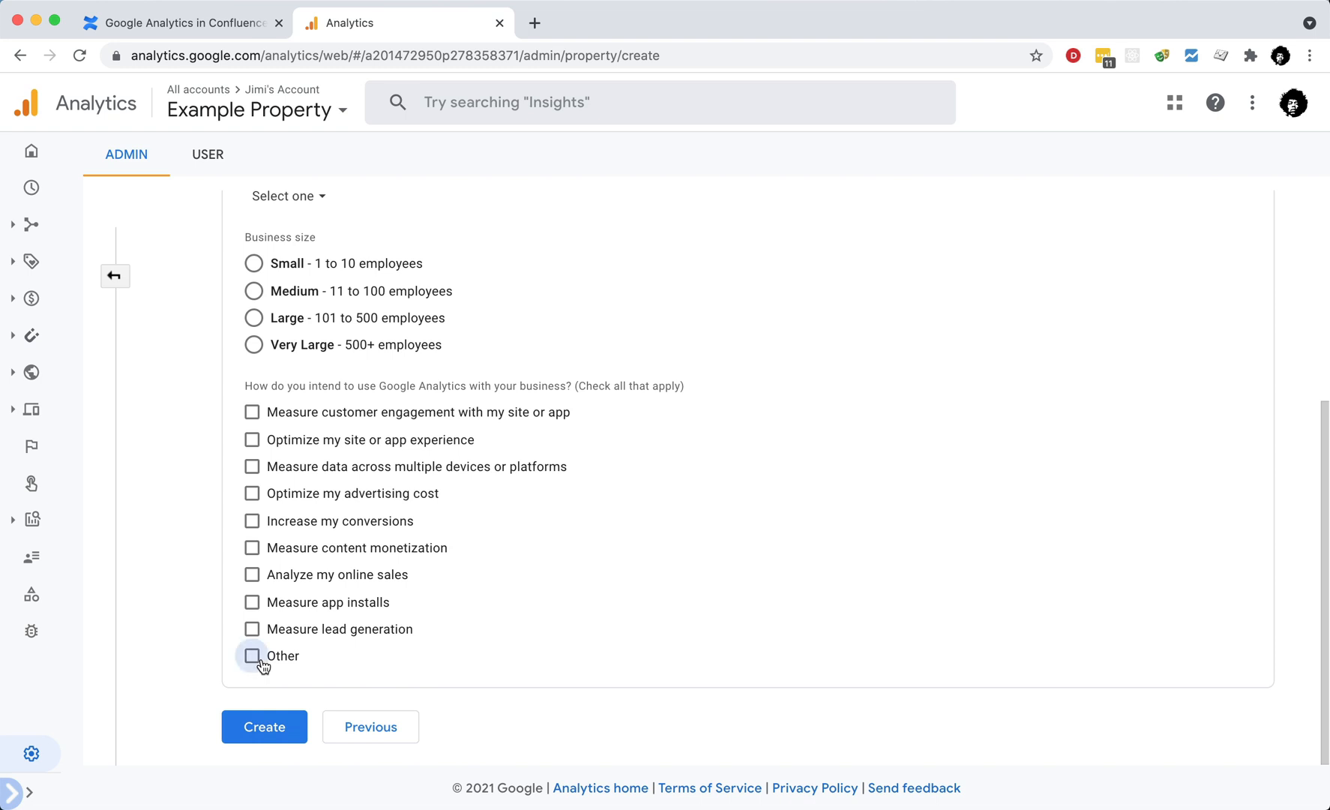
{"action": "left_click", "coordinate": [253, 294]}
{"action": "scroll", "coordinate": [311, 691], "scroll_direction": "down", "scroll_amount": 1}
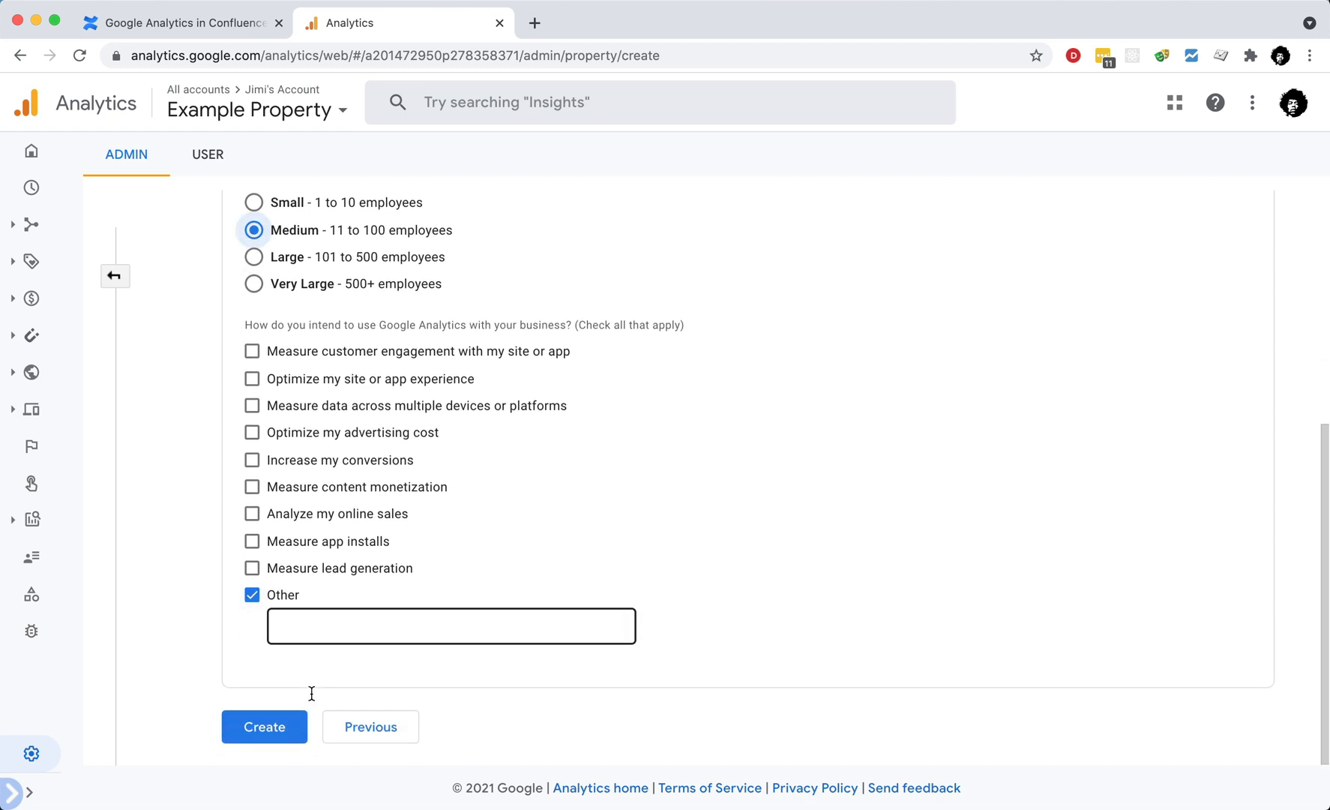
{"action": "left_click", "coordinate": [285, 725]}
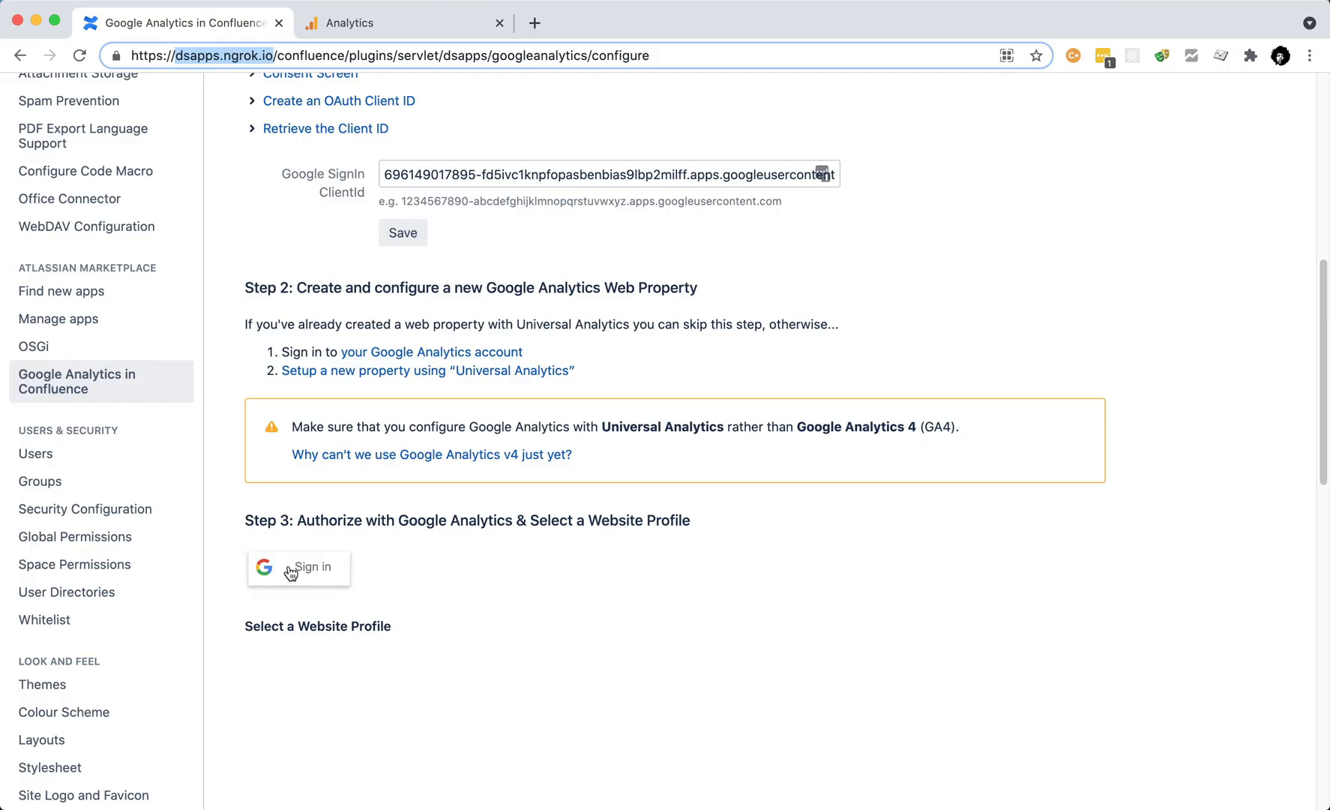
Step: Sign in with the Google account, allow Analytics access, and save the Atlassian Confluence website profile
{"action": "left_click", "coordinate": [291, 572]}
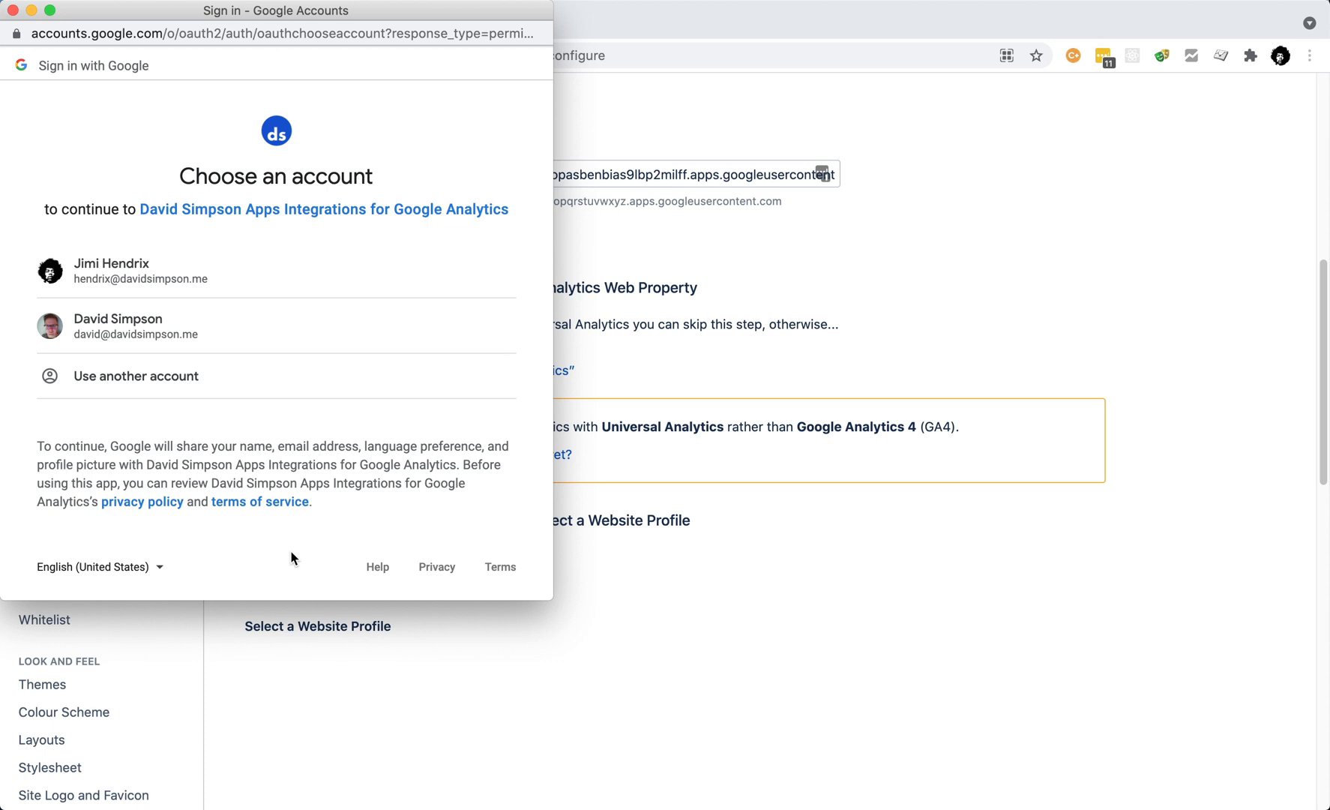
{"action": "left_click", "coordinate": [260, 264]}
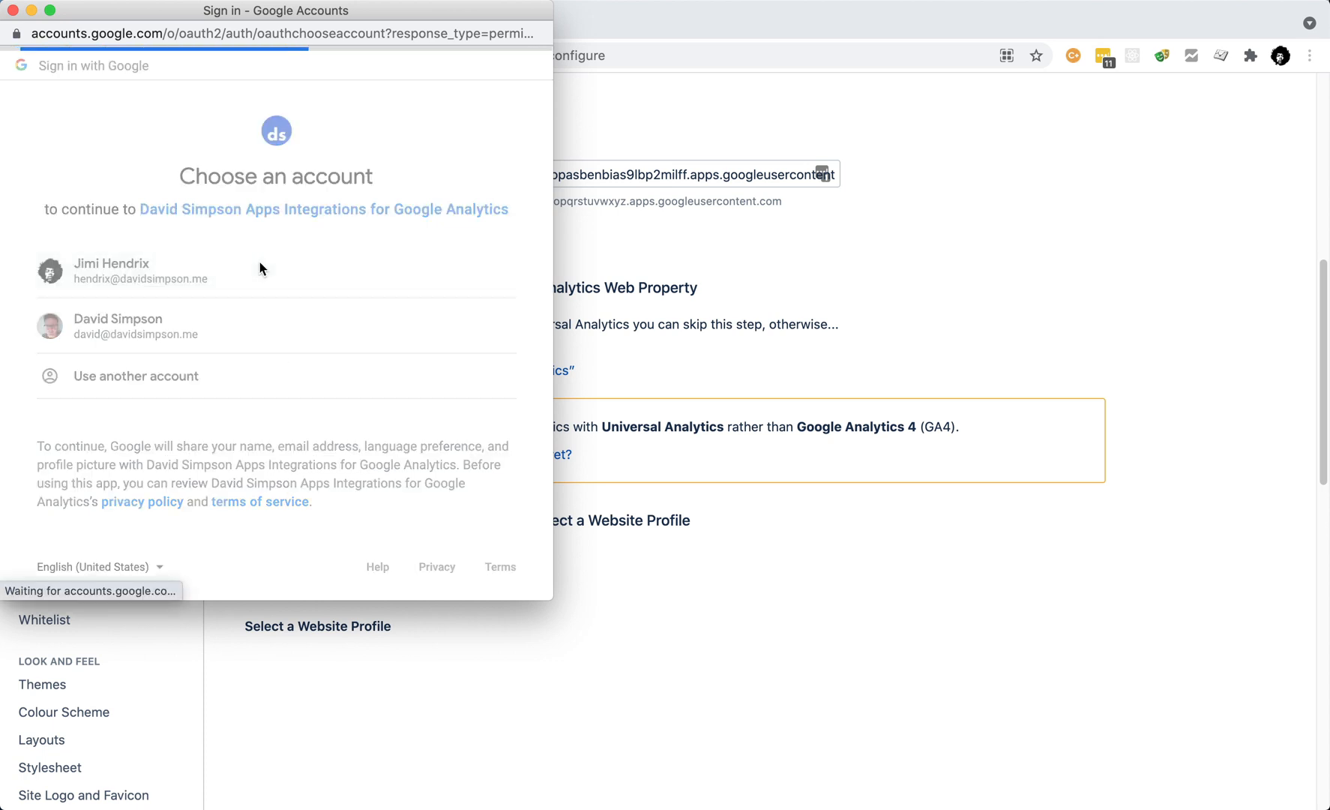
{"action": "scroll", "coordinate": [323, 415], "scroll_direction": "down", "scroll_amount": 3}
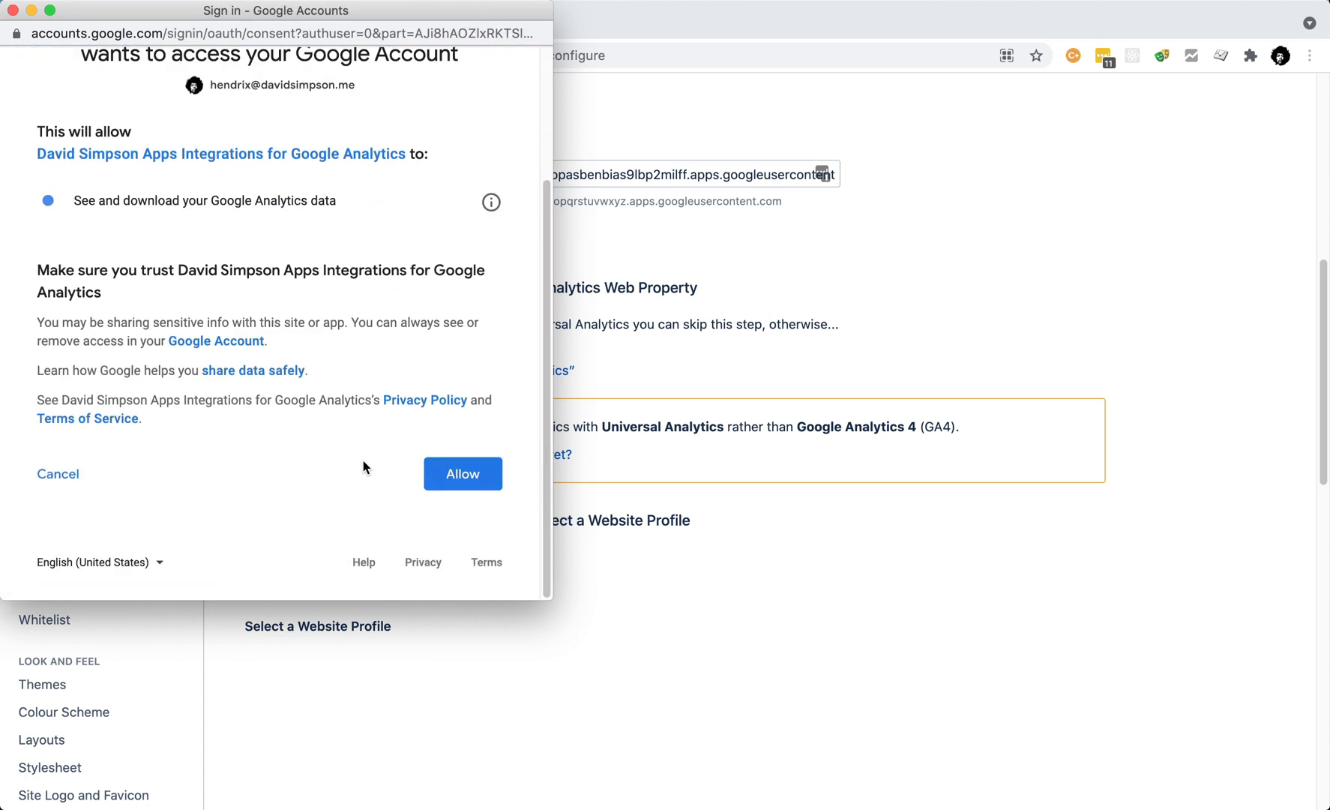
{"action": "left_click", "coordinate": [463, 479]}
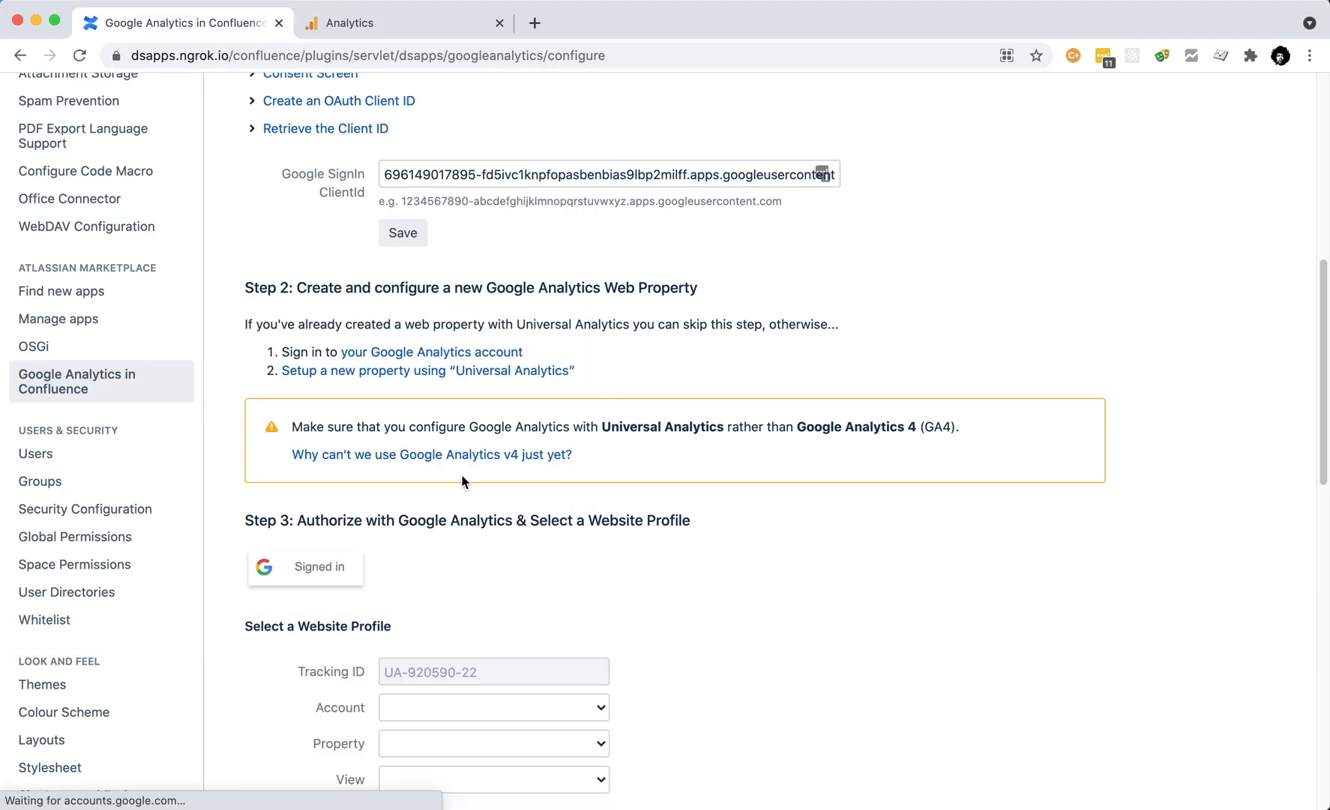
{"action": "scroll", "coordinate": [697, 559], "scroll_direction": "down", "scroll_amount": 5}
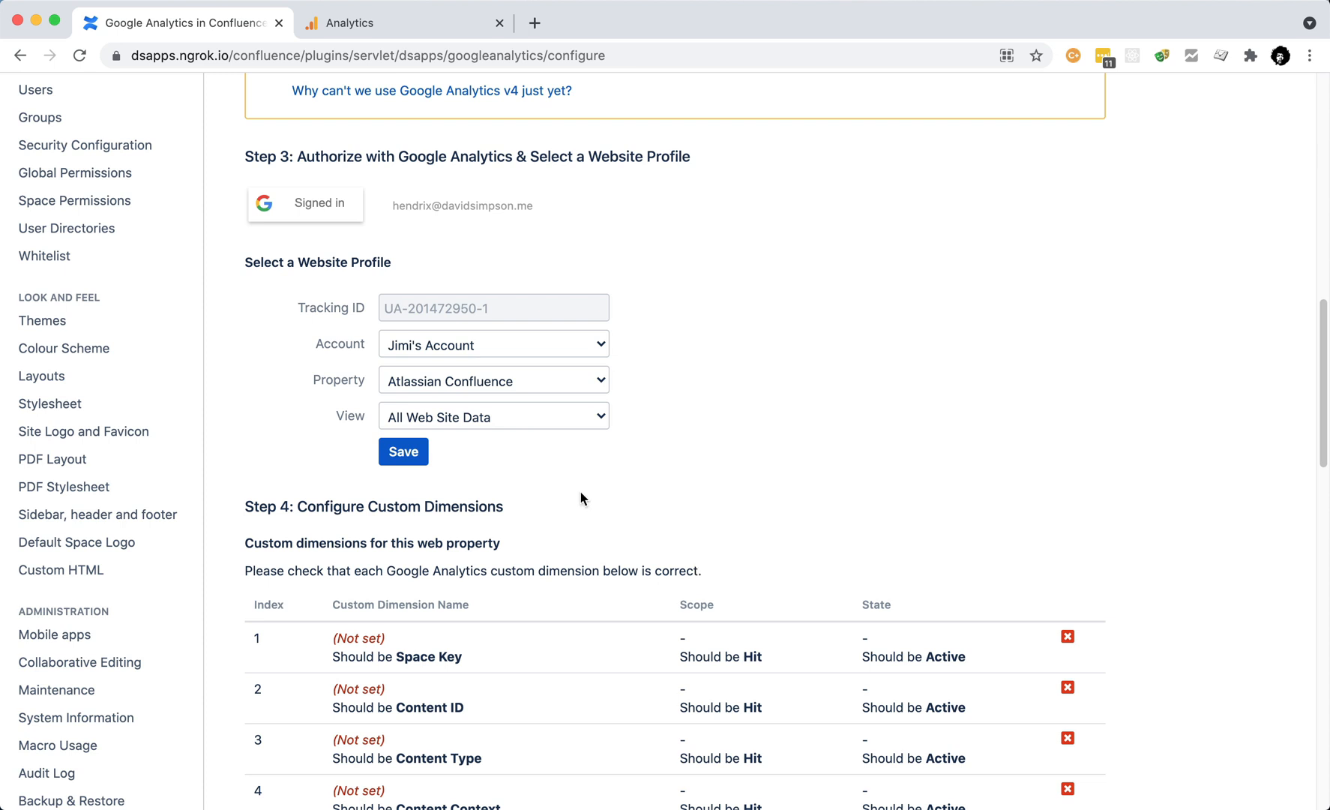
{"action": "left_click", "coordinate": [405, 454]}
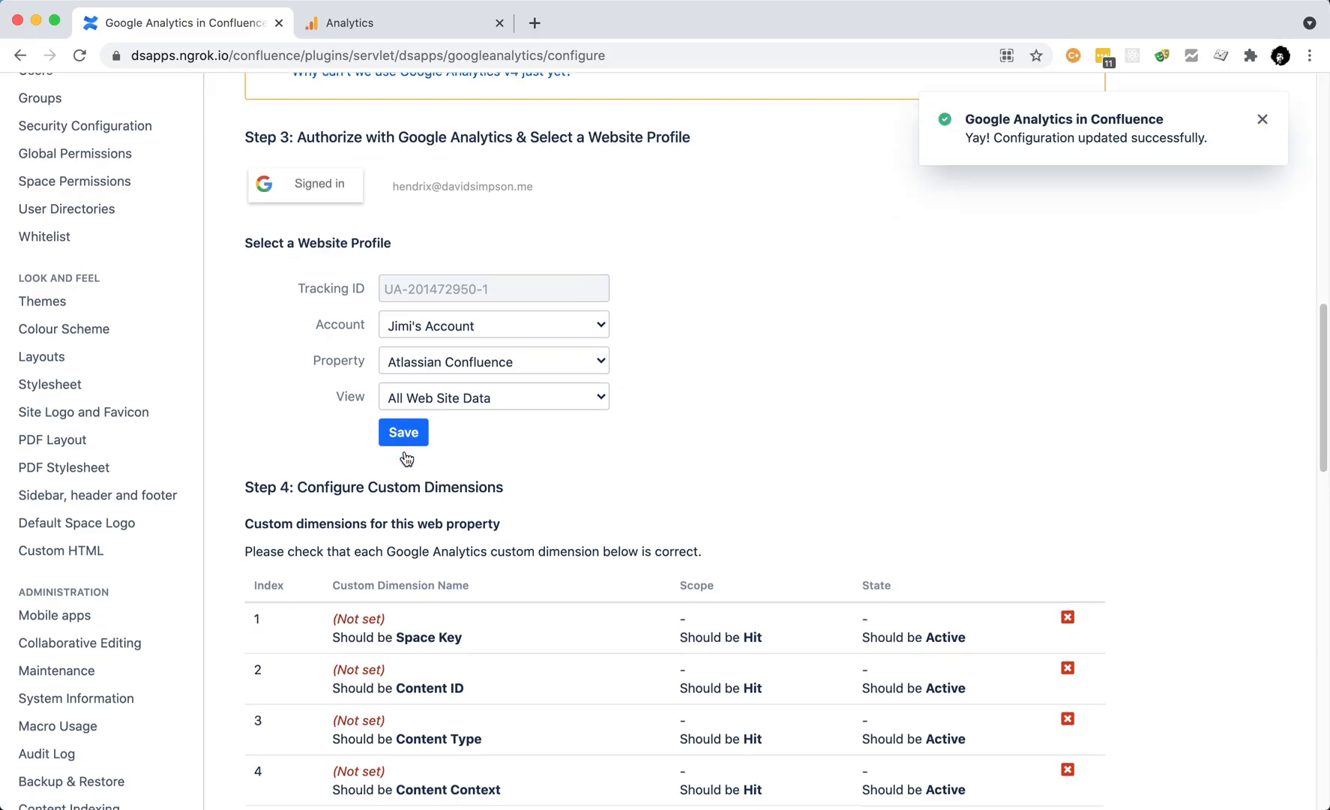
{"action": "scroll", "coordinate": [403, 461], "scroll_direction": "down", "scroll_amount": 5}
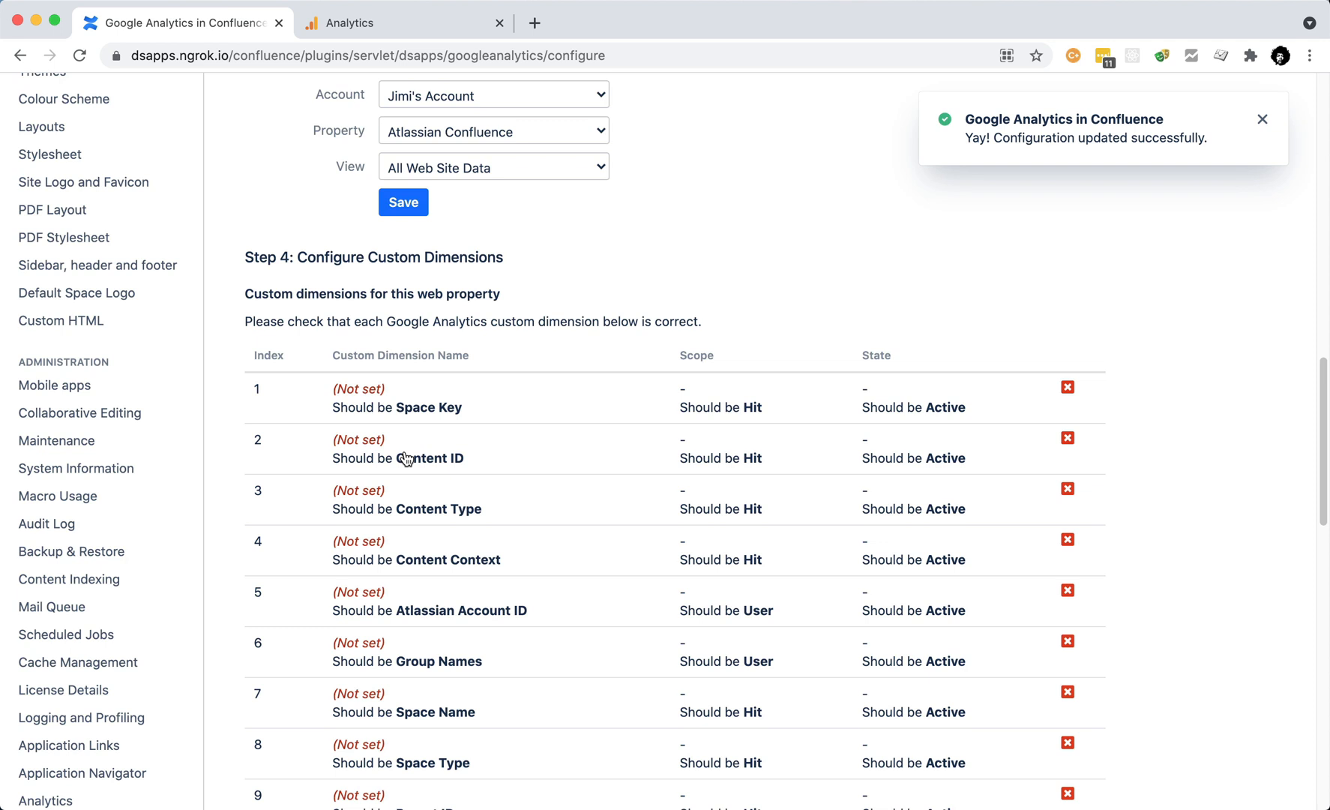
{"action": "scroll", "coordinate": [405, 458], "scroll_direction": "down", "scroll_amount": 10}
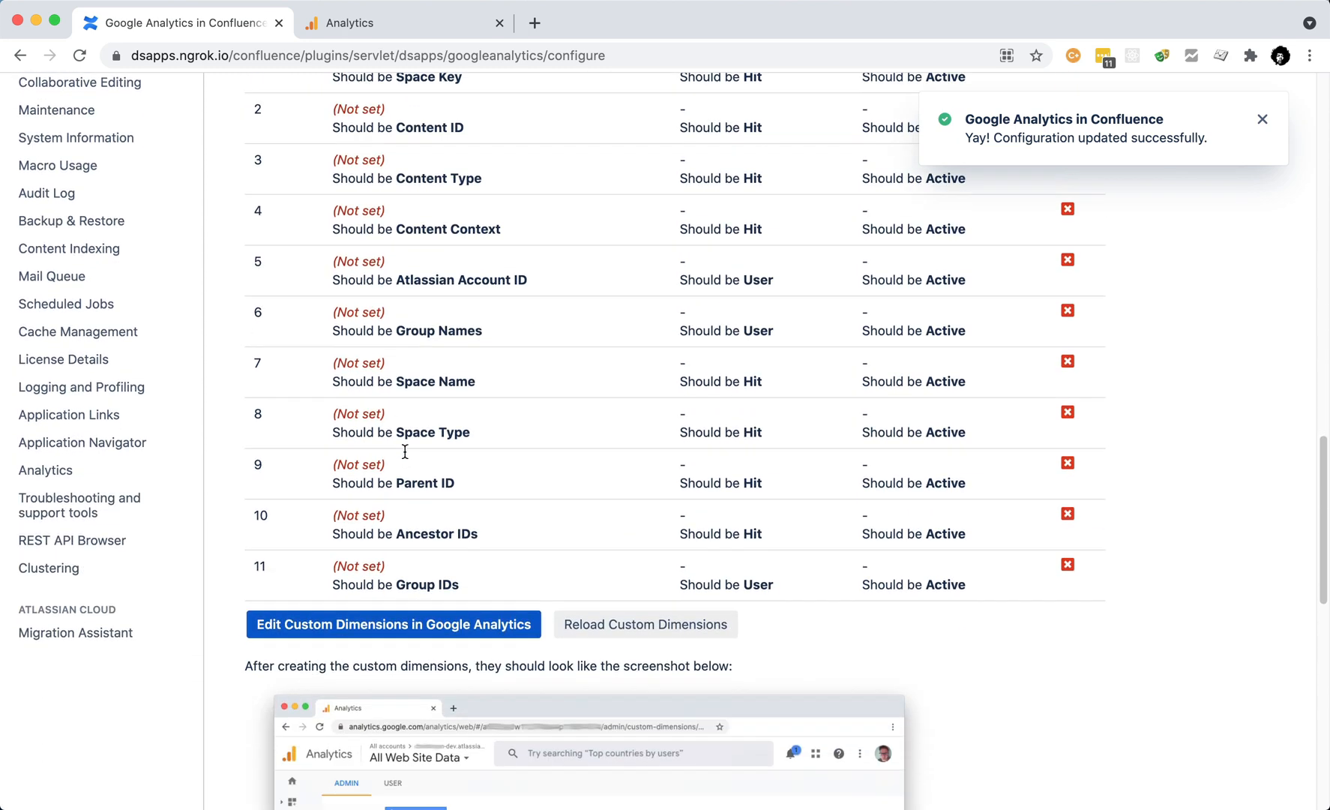
{"action": "scroll", "coordinate": [405, 458], "scroll_direction": "up", "scroll_amount": 2}
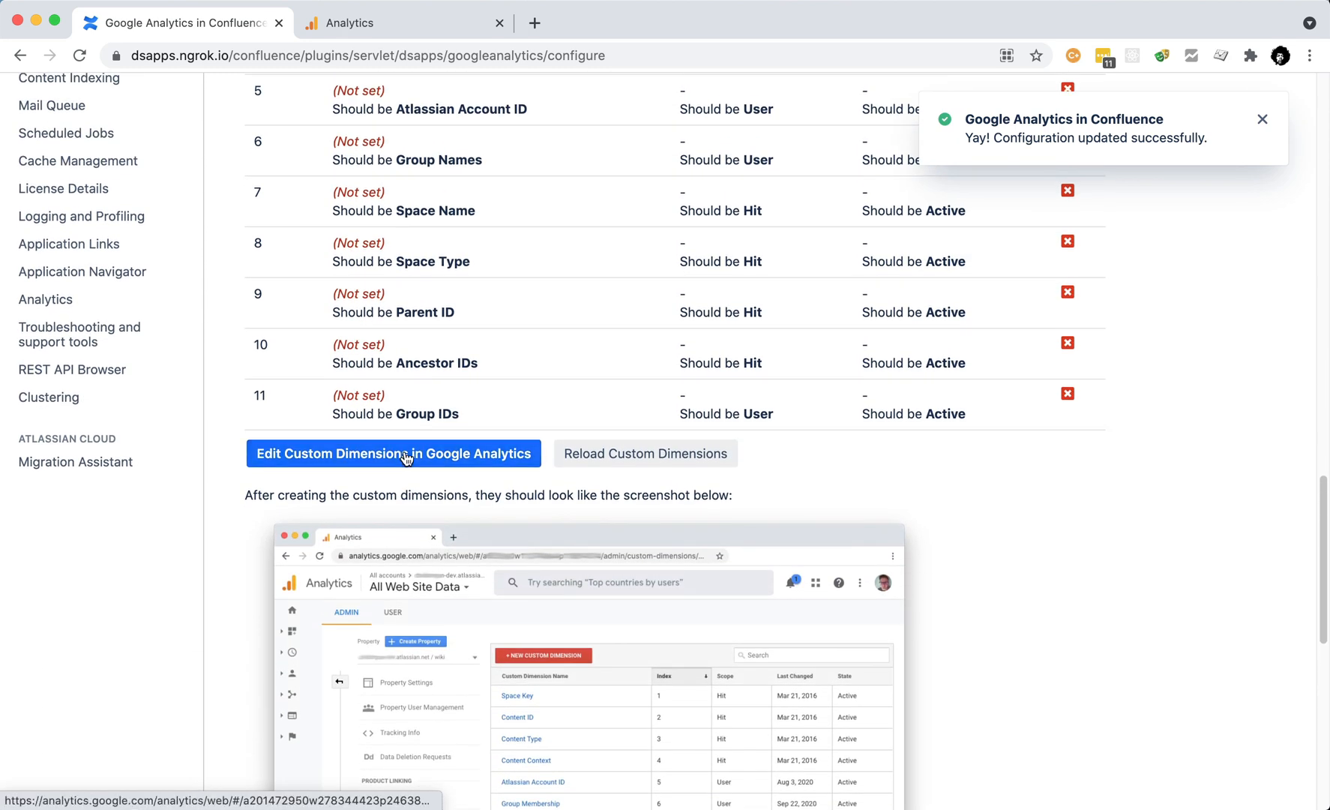
Step: Open the property's custom dimensions in a separate Analytics window tiled to the right half
{"action": "left_click", "coordinate": [406, 455]}
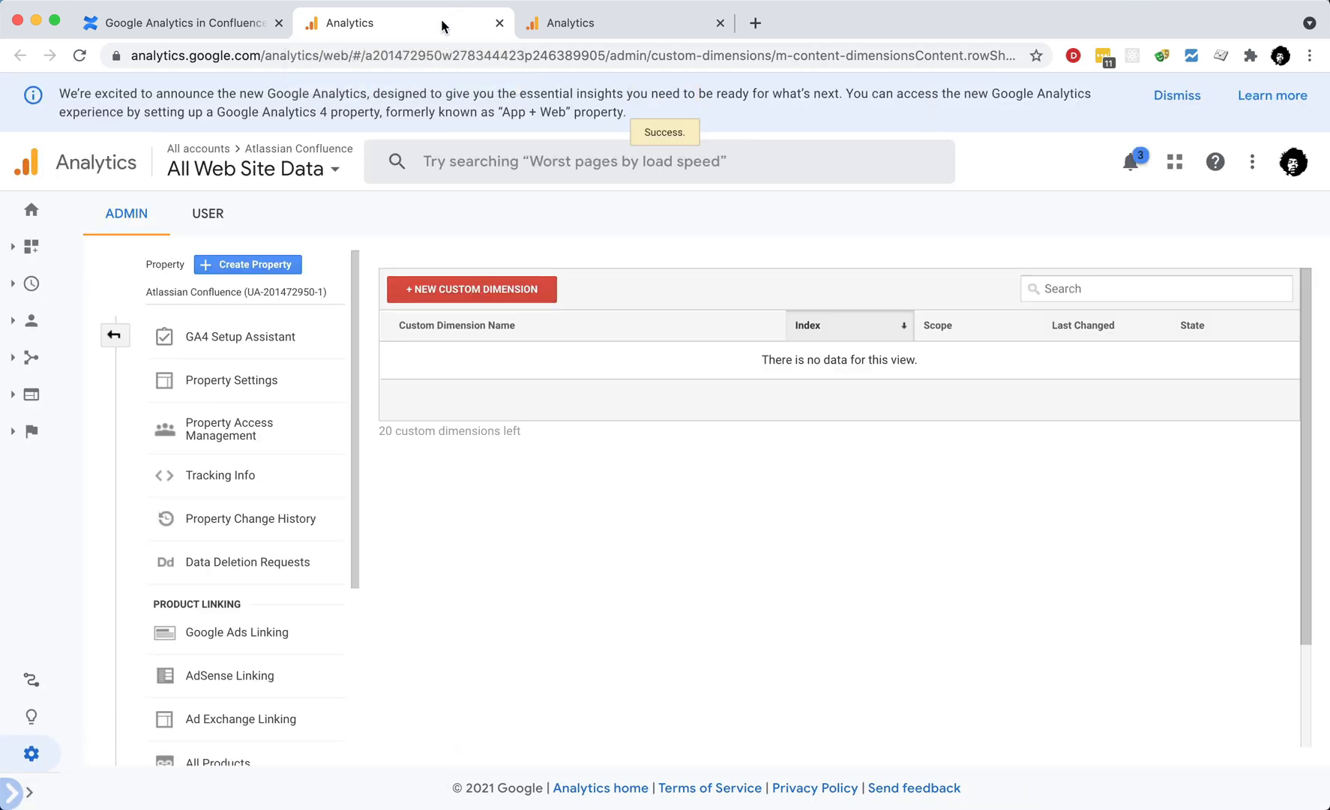
{"action": "left_click_drag", "start_coordinate": [441, 21], "coordinate": [135, 58]}
{"action": "mouse_move", "coordinate": [60, 54]}
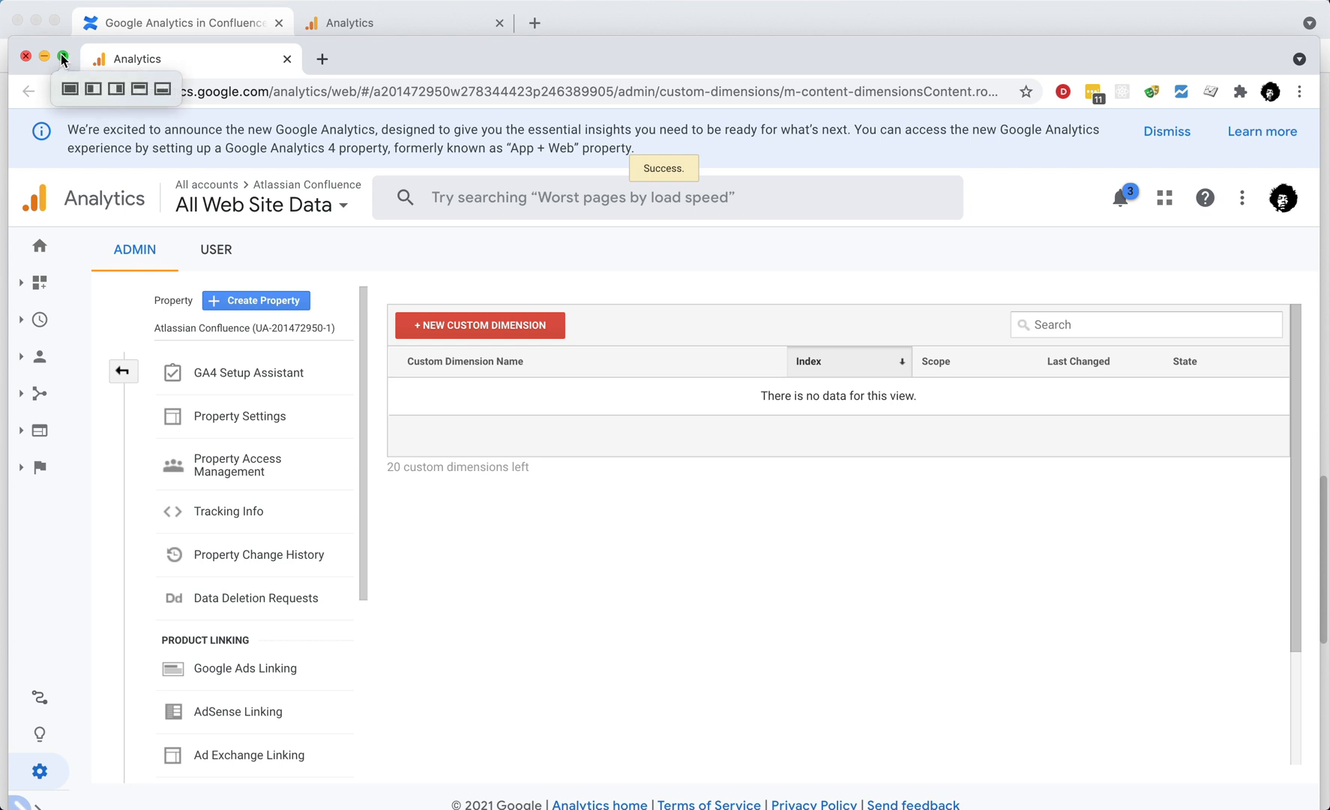
{"action": "left_click", "coordinate": [116, 87]}
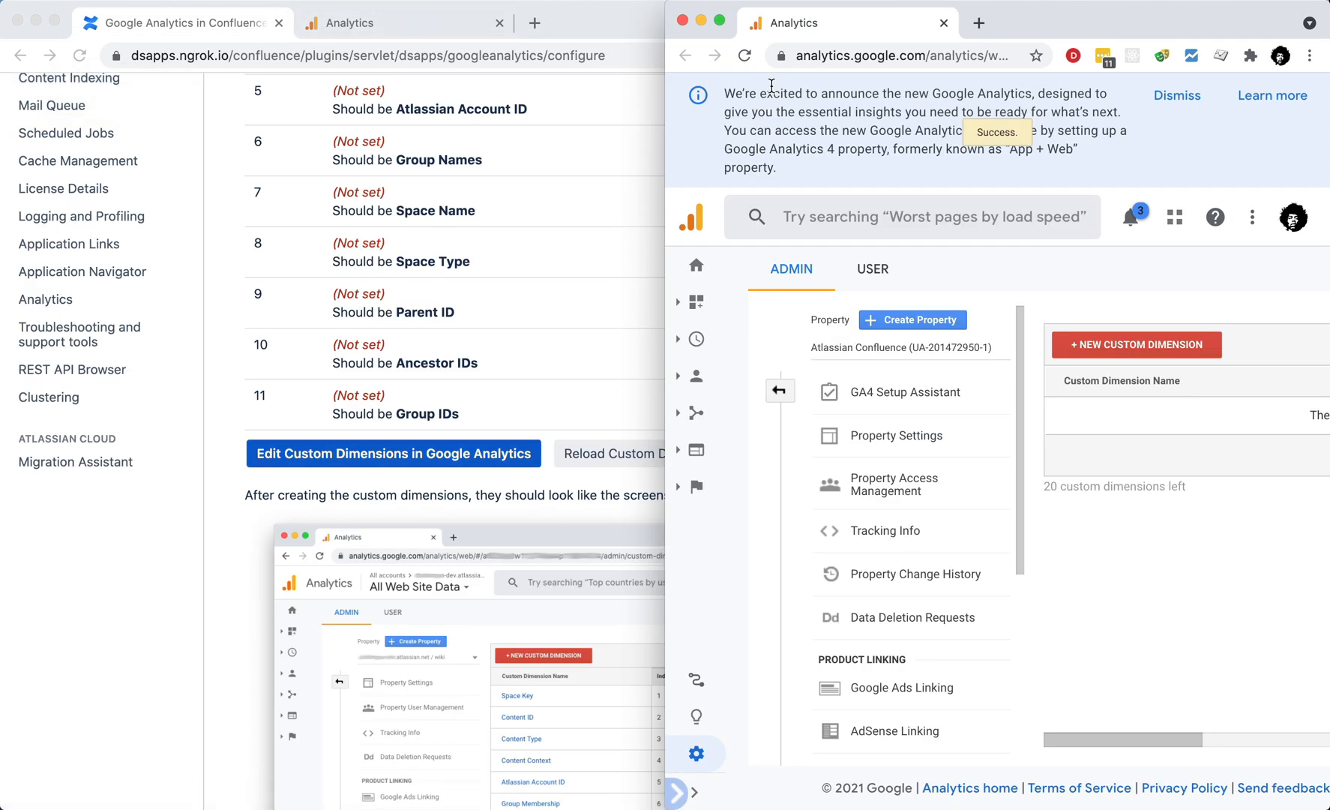
Step: Dismiss the Analytics announcement and tile Confluence on the left beside Analytics
{"action": "left_click", "coordinate": [1176, 93]}
{"action": "left_click", "coordinate": [162, 24]}
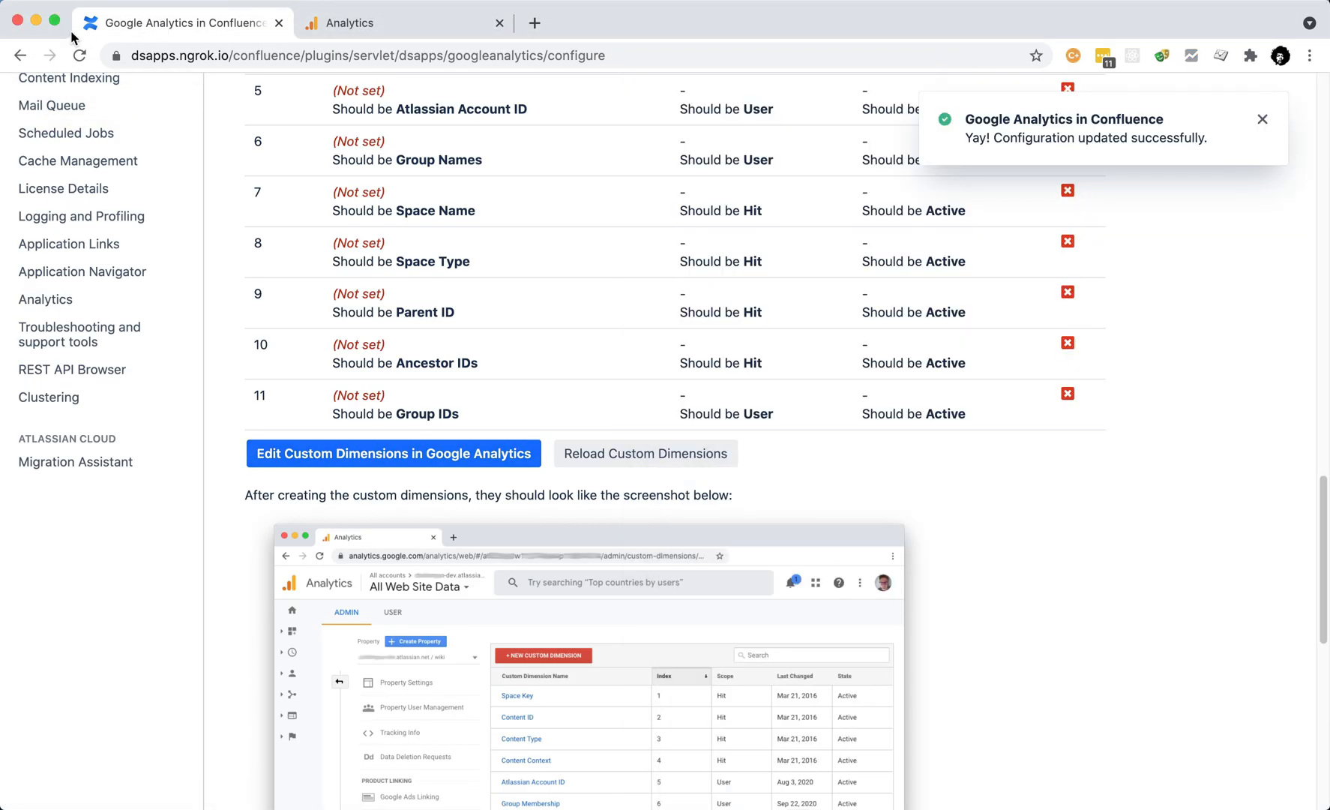
{"action": "mouse_move", "coordinate": [54, 21]}
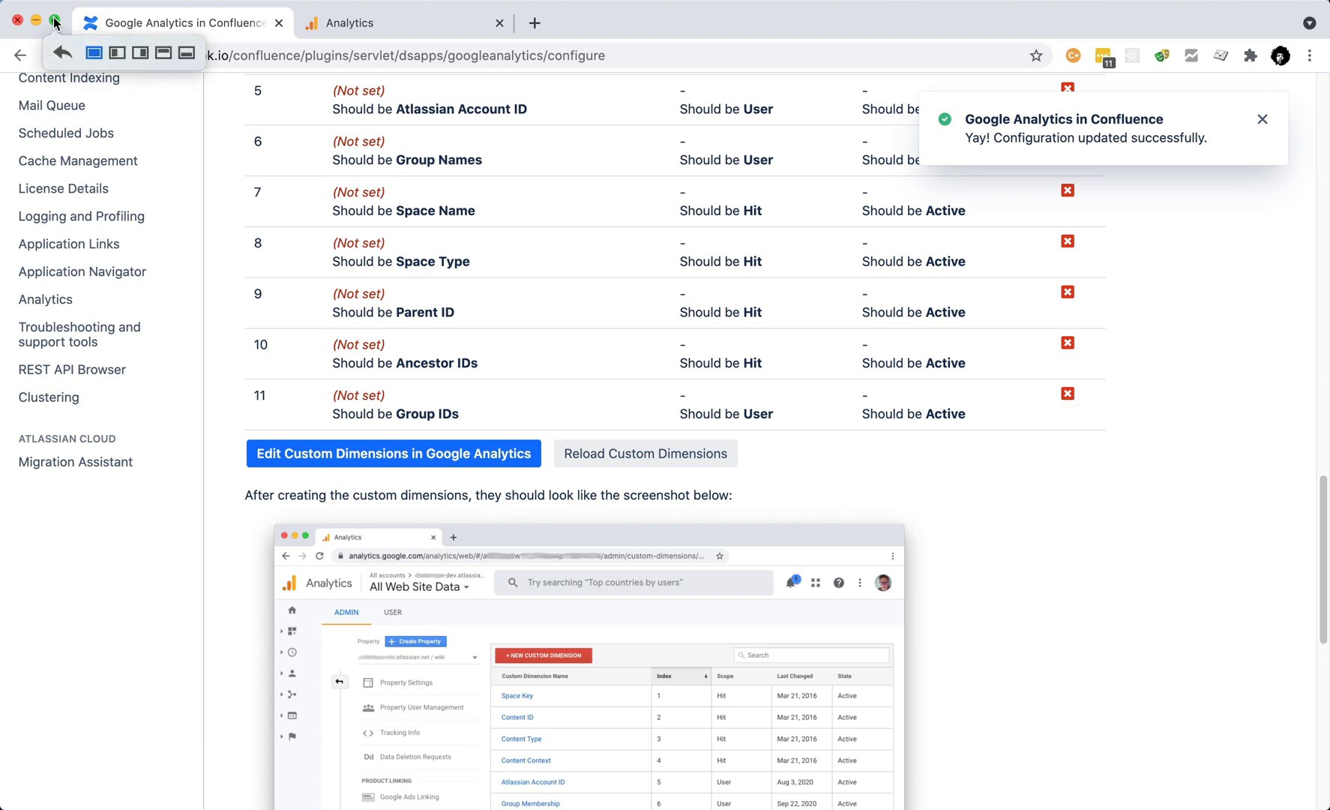
{"action": "left_click", "coordinate": [116, 54]}
{"action": "left_click", "coordinate": [1163, 234]}
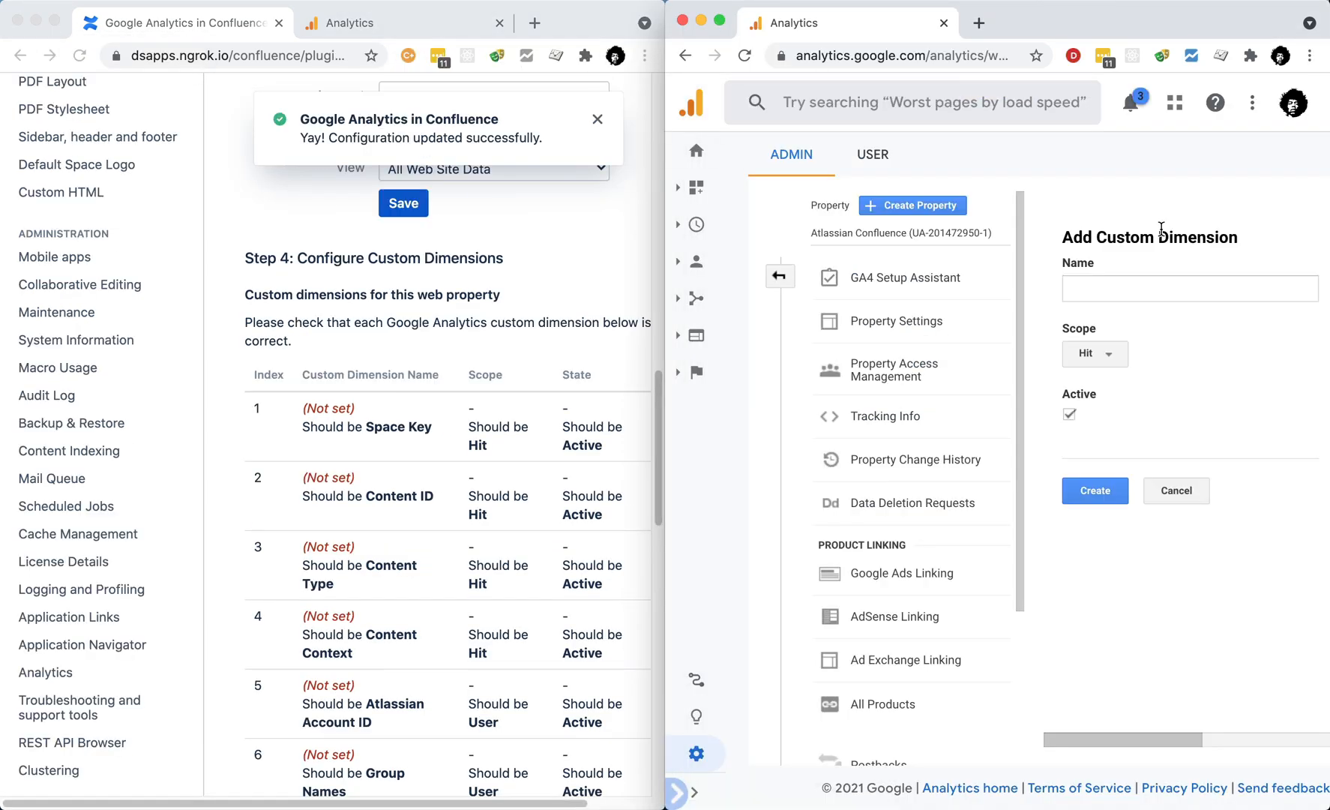
Step: Create the Space Key custom dimension, copying its name from the Confluence checklist
{"action": "left_click", "coordinate": [427, 433]}
{"action": "left_click_drag", "start_coordinate": [363, 429], "coordinate": [432, 429]}
{"action": "key", "text": "super+c"}
{"action": "left_click", "coordinate": [1138, 288]}
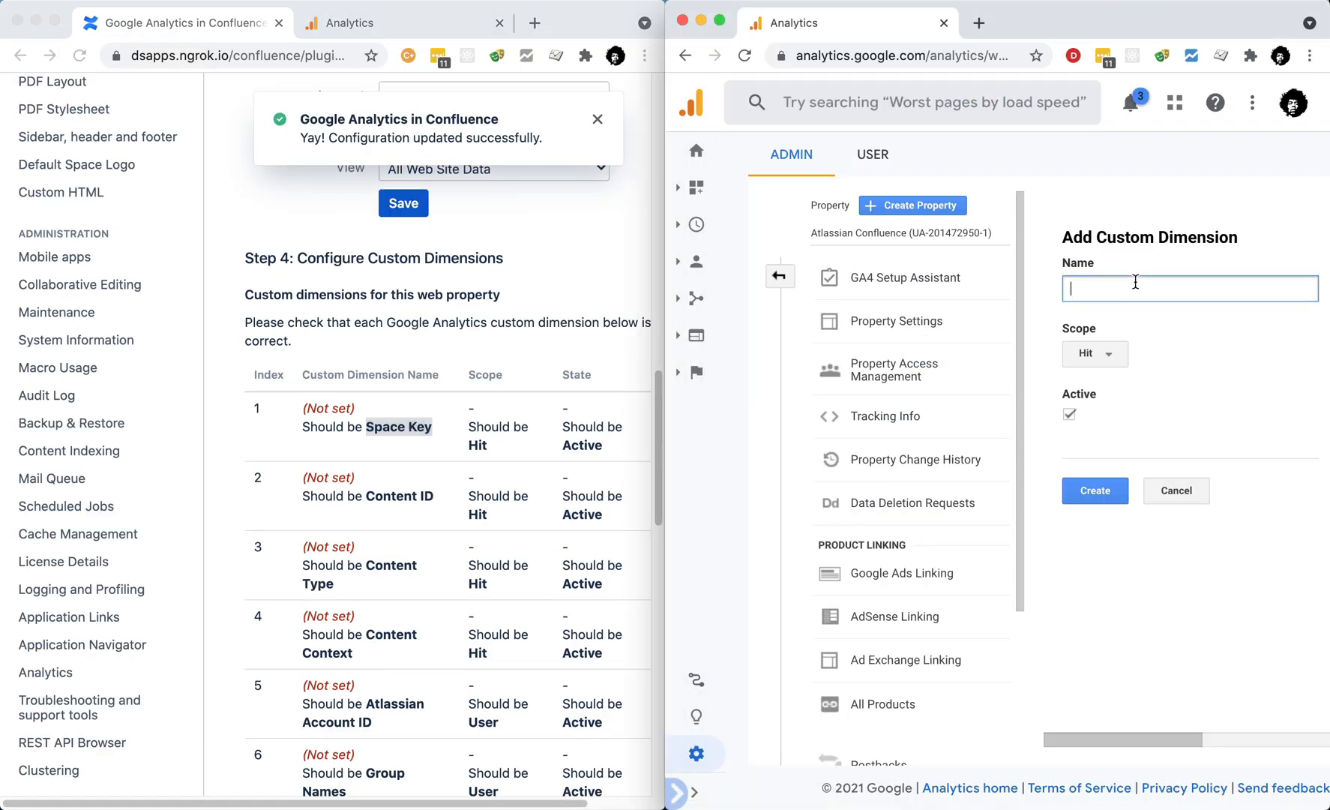
{"action": "key", "text": "super+v"}
{"action": "left_click", "coordinate": [1095, 491]}
{"action": "left_click", "coordinate": [1077, 597]}
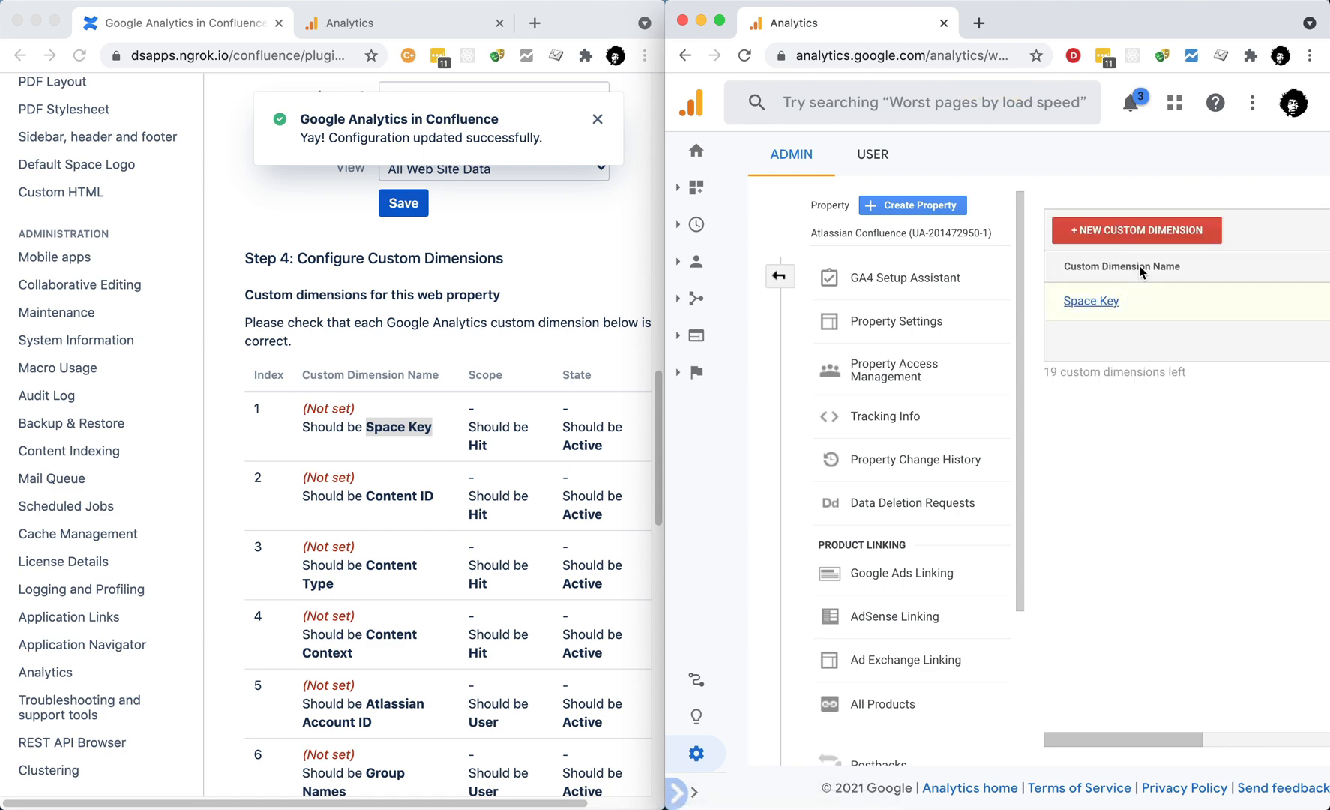
Step: Create the Content ID custom dimension with the default Hit scope
{"action": "left_click", "coordinate": [1146, 236]}
{"action": "left_click_drag", "start_coordinate": [366, 496], "coordinate": [434, 495]}
{"action": "key", "text": "super+c"}
{"action": "left_click", "coordinate": [1089, 289]}
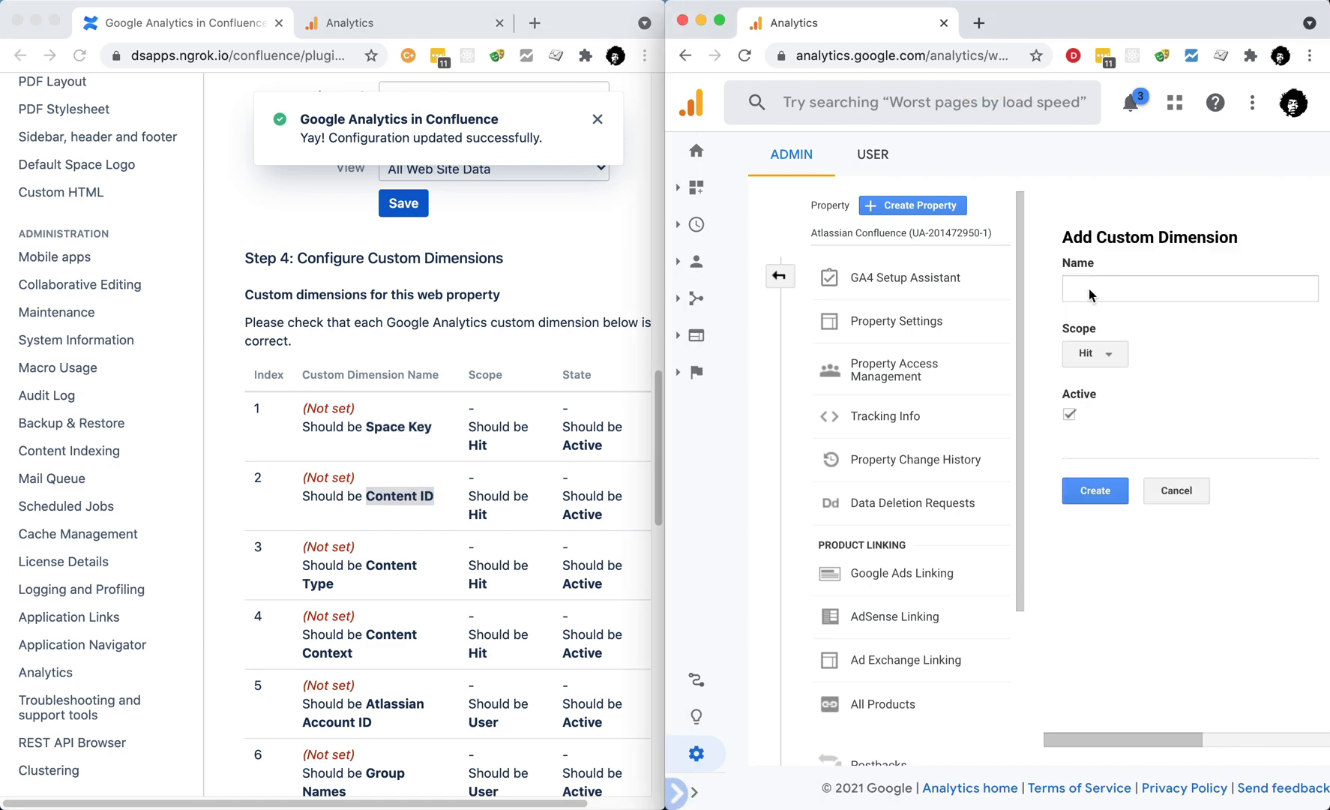
{"action": "key", "text": "super+v"}
{"action": "left_click", "coordinate": [1095, 492]}
{"action": "left_click", "coordinate": [1077, 608]}
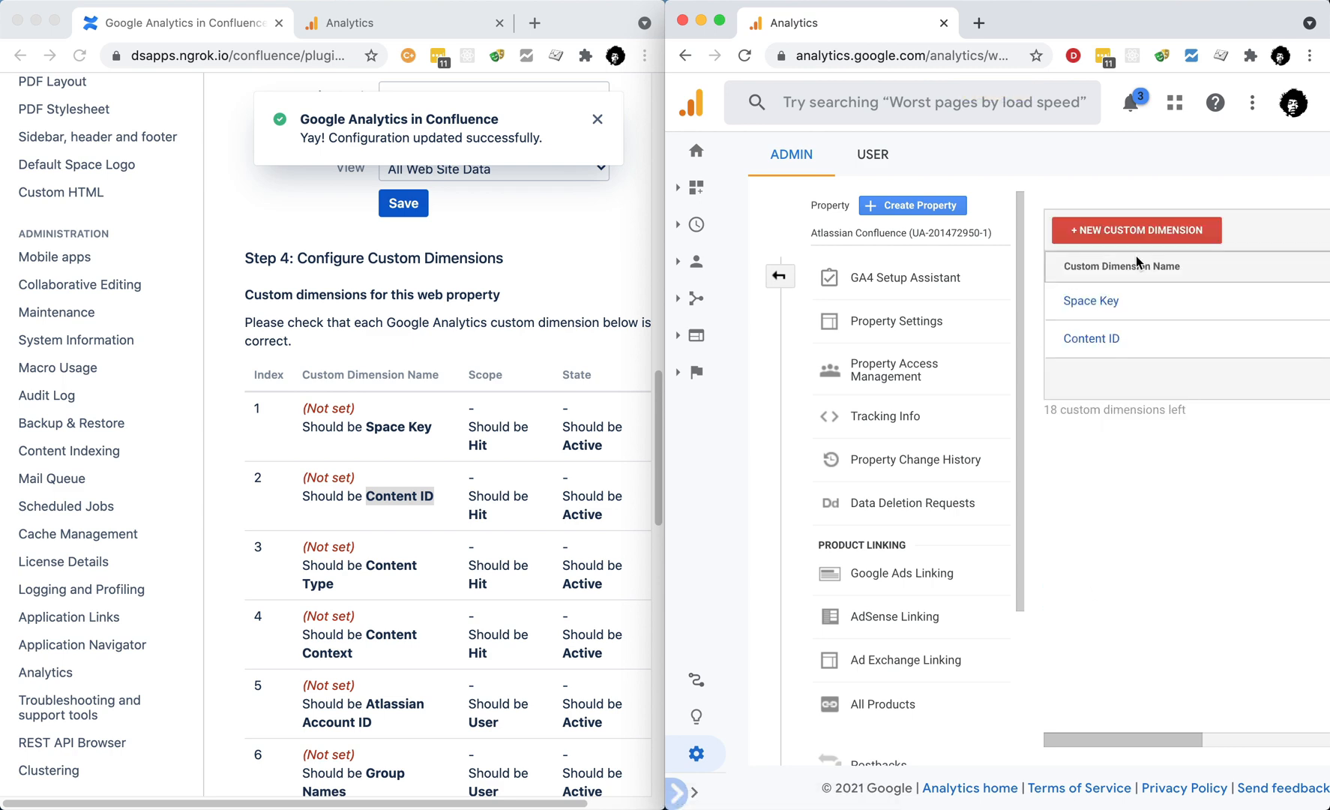
Step: Create the Content Type custom dimension with the default Hit scope
{"action": "left_click", "coordinate": [1146, 233]}
{"action": "left_click_drag", "start_coordinate": [367, 564], "coordinate": [335, 584]}
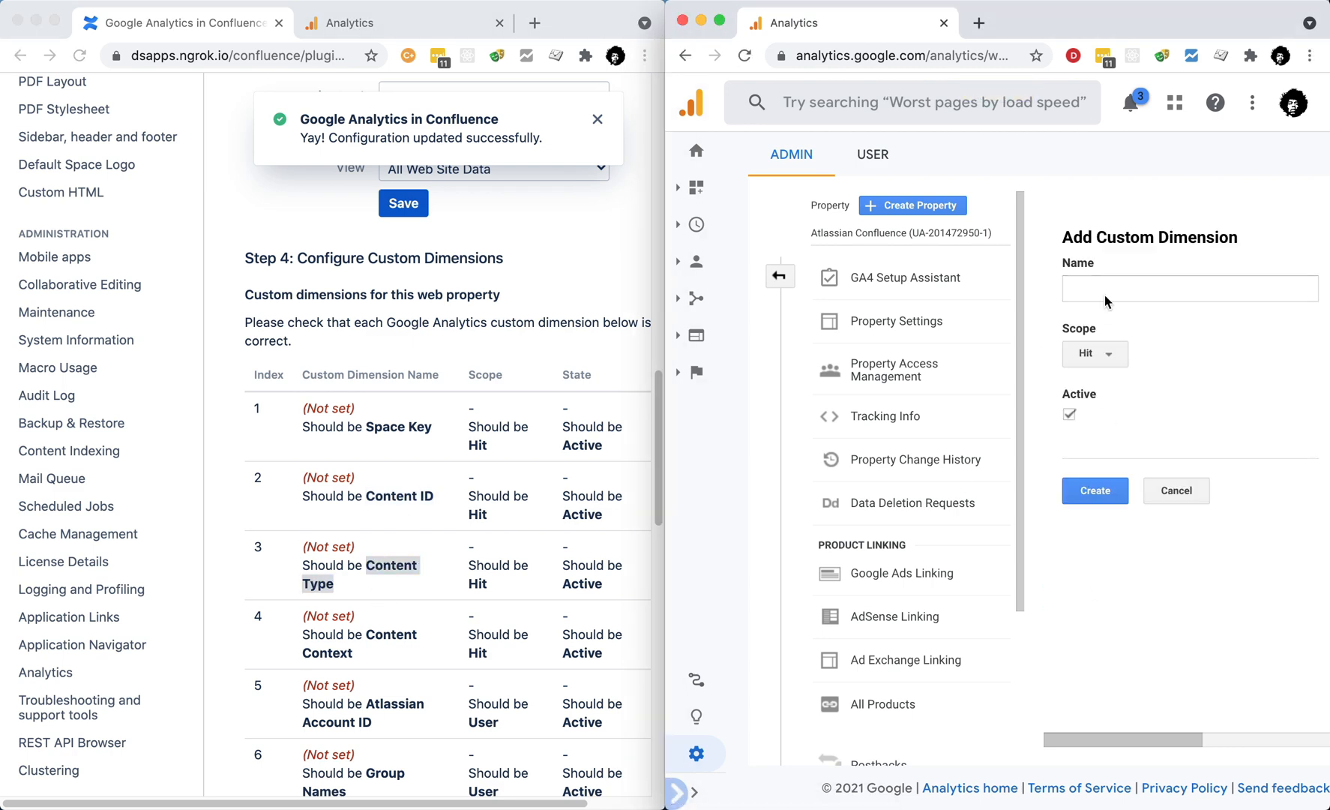
{"action": "key", "text": "super+c"}
{"action": "left_click", "coordinate": [1089, 289]}
{"action": "key", "text": "super+v"}
{"action": "left_click", "coordinate": [1078, 597]}
Step: Create the Content Context custom dimension with the default Hit scope
{"action": "left_click", "coordinate": [1125, 229]}
{"action": "left_click_drag", "start_coordinate": [366, 634], "coordinate": [373, 644]}
{"action": "key", "text": "super+c"}
{"action": "left_click", "coordinate": [1088, 288]}
{"action": "key", "text": "super+v"}
{"action": "left_click", "coordinate": [1095, 491]}
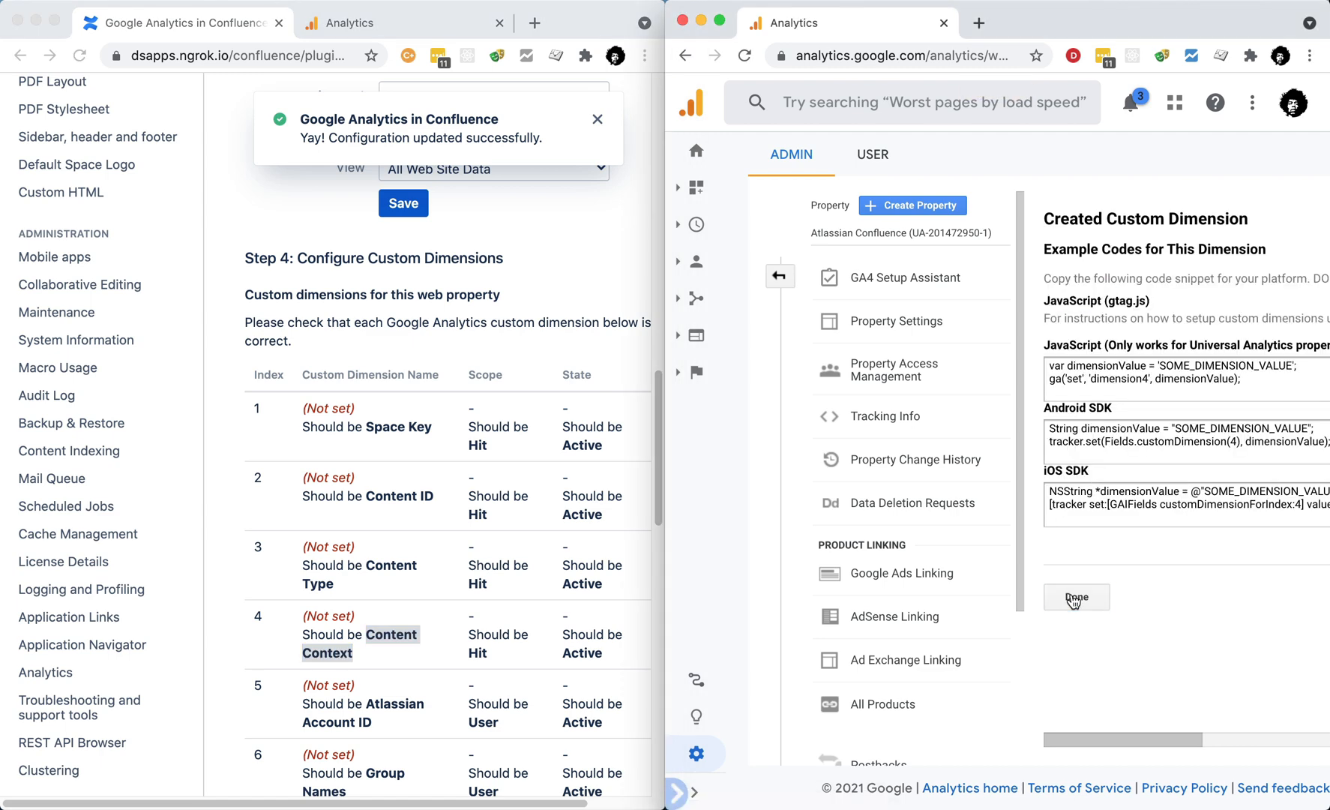
{"action": "left_click", "coordinate": [1078, 599]}
Step: Create the Atlassian Account ID custom dimension with User scope
{"action": "left_click", "coordinate": [1153, 230]}
{"action": "left_click_drag", "start_coordinate": [366, 703], "coordinate": [373, 721]}
{"action": "key", "text": "super+c"}
{"action": "left_click", "coordinate": [1089, 289]}
{"action": "key", "text": "super+v"}
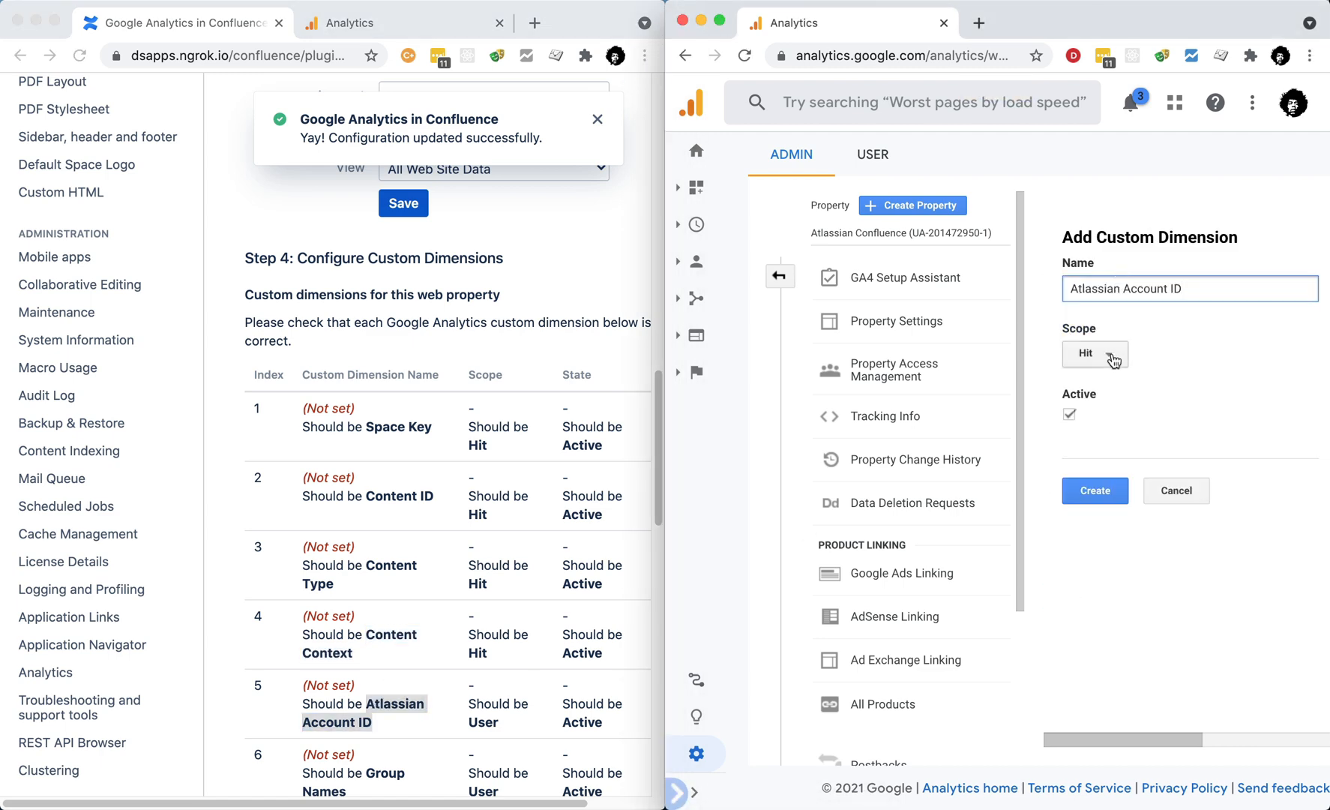
{"action": "left_click", "coordinate": [1094, 353]}
{"action": "left_click", "coordinate": [1115, 439]}
{"action": "left_click", "coordinate": [1094, 490]}
{"action": "left_click", "coordinate": [1073, 597]}
Step: Create the Group Names custom dimension with User scope
{"action": "scroll", "coordinate": [383, 334], "scroll_direction": "down", "scroll_amount": 6}
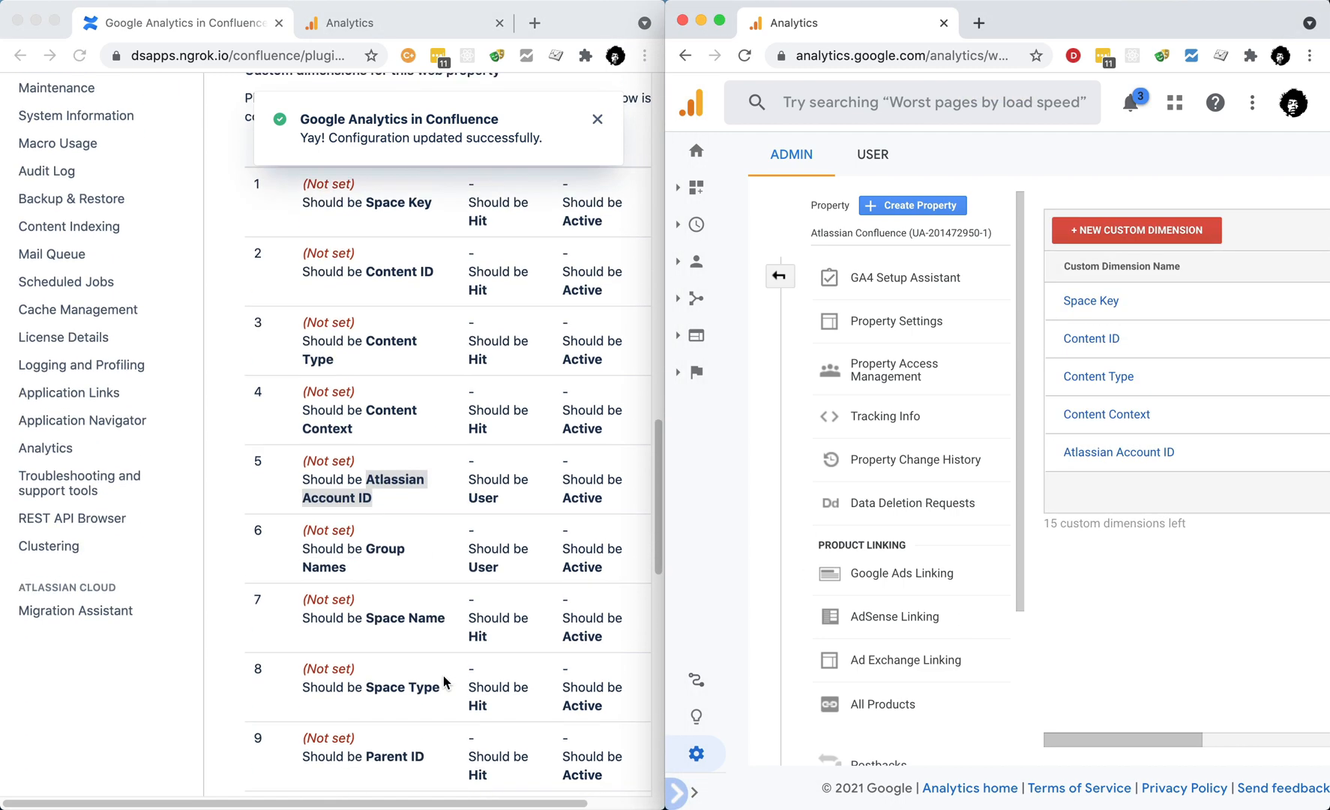
{"action": "left_click_drag", "start_coordinate": [383, 334], "coordinate": [347, 353]}
{"action": "key", "text": "super+c"}
{"action": "left_click", "coordinate": [1136, 230]}
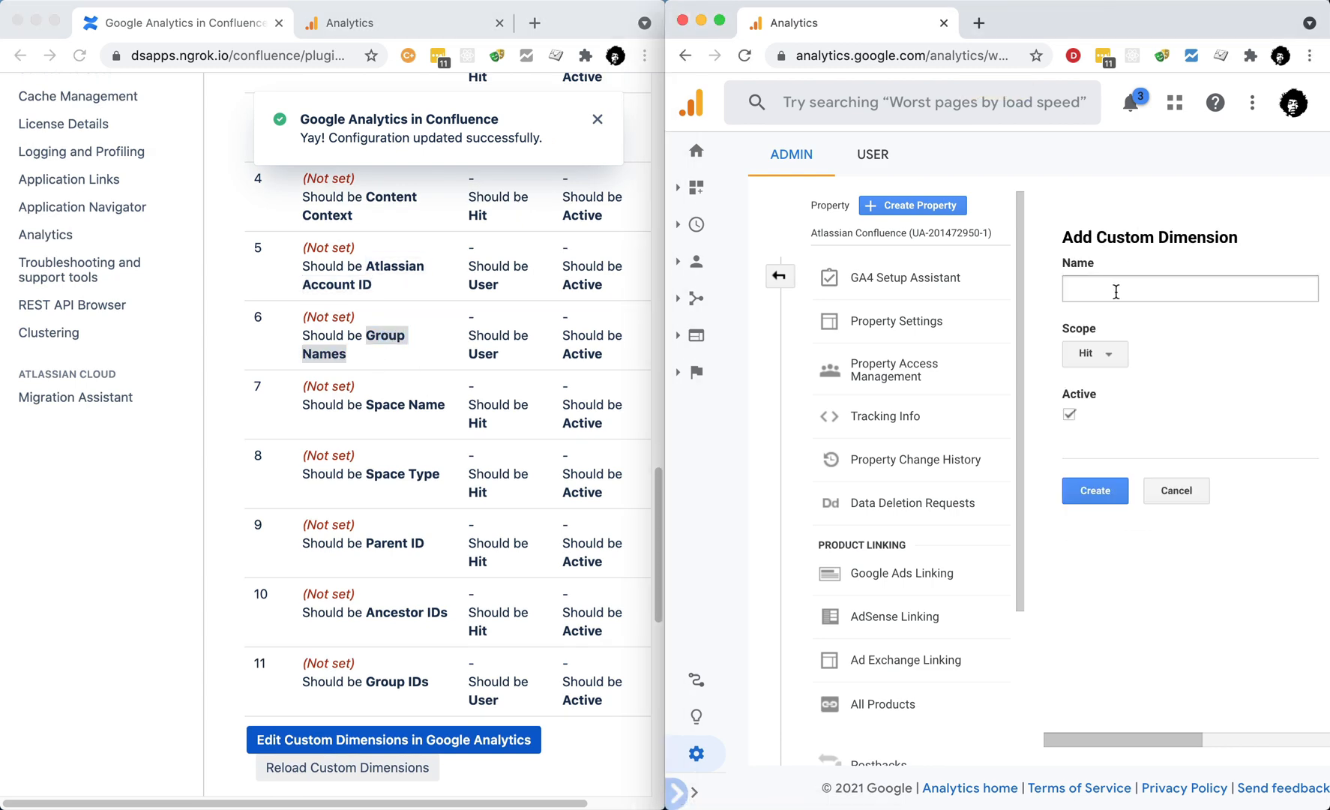
{"action": "left_click", "coordinate": [1089, 288]}
{"action": "key", "text": "super+v"}
{"action": "left_click", "coordinate": [1094, 353]}
{"action": "left_click", "coordinate": [1109, 438]}
{"action": "left_click", "coordinate": [1094, 491]}
{"action": "left_click", "coordinate": [1073, 597]}
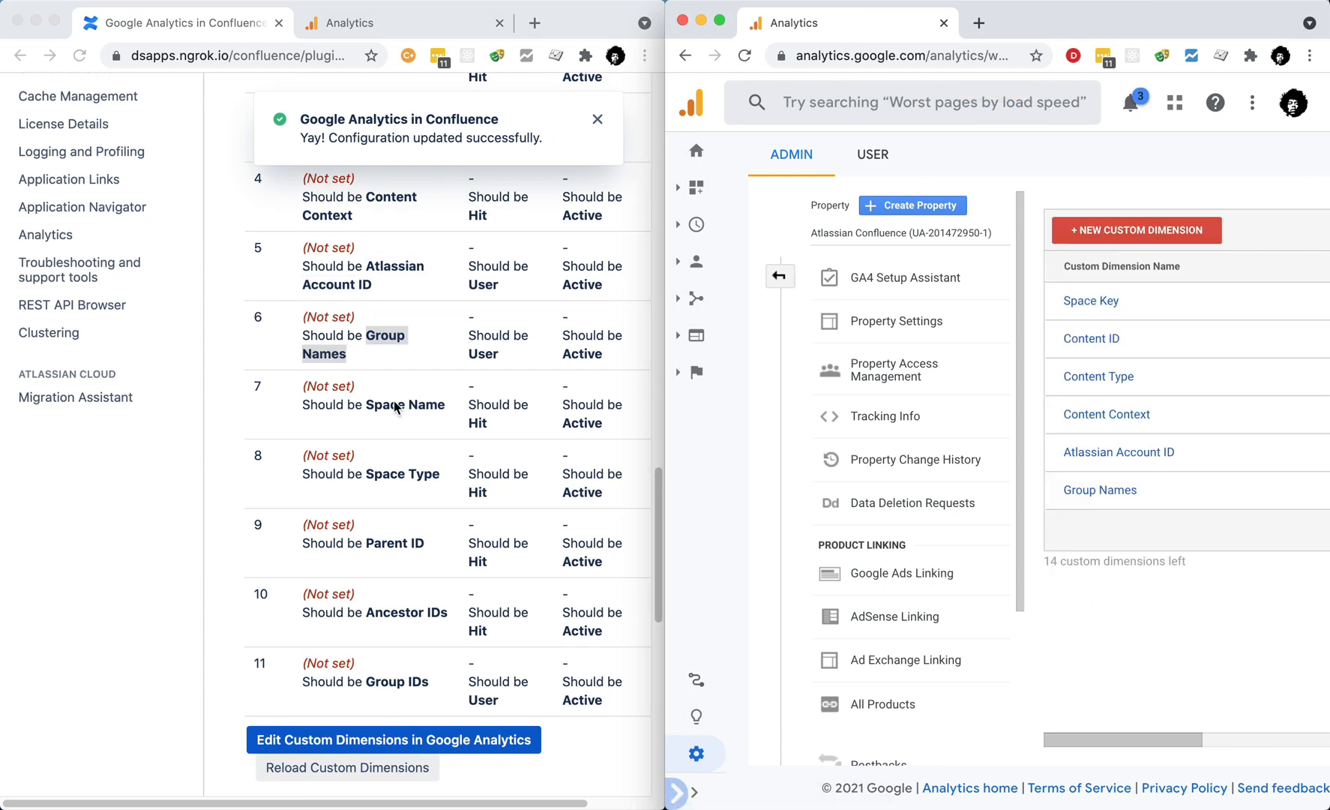
Step: Create the Space Name custom dimension with the default Hit scope
{"action": "left_click_drag", "start_coordinate": [366, 405], "coordinate": [445, 404]}
{"action": "key", "text": "super+c"}
{"action": "left_click", "coordinate": [1137, 230]}
{"action": "left_click", "coordinate": [1088, 289]}
{"action": "key", "text": "super+v"}
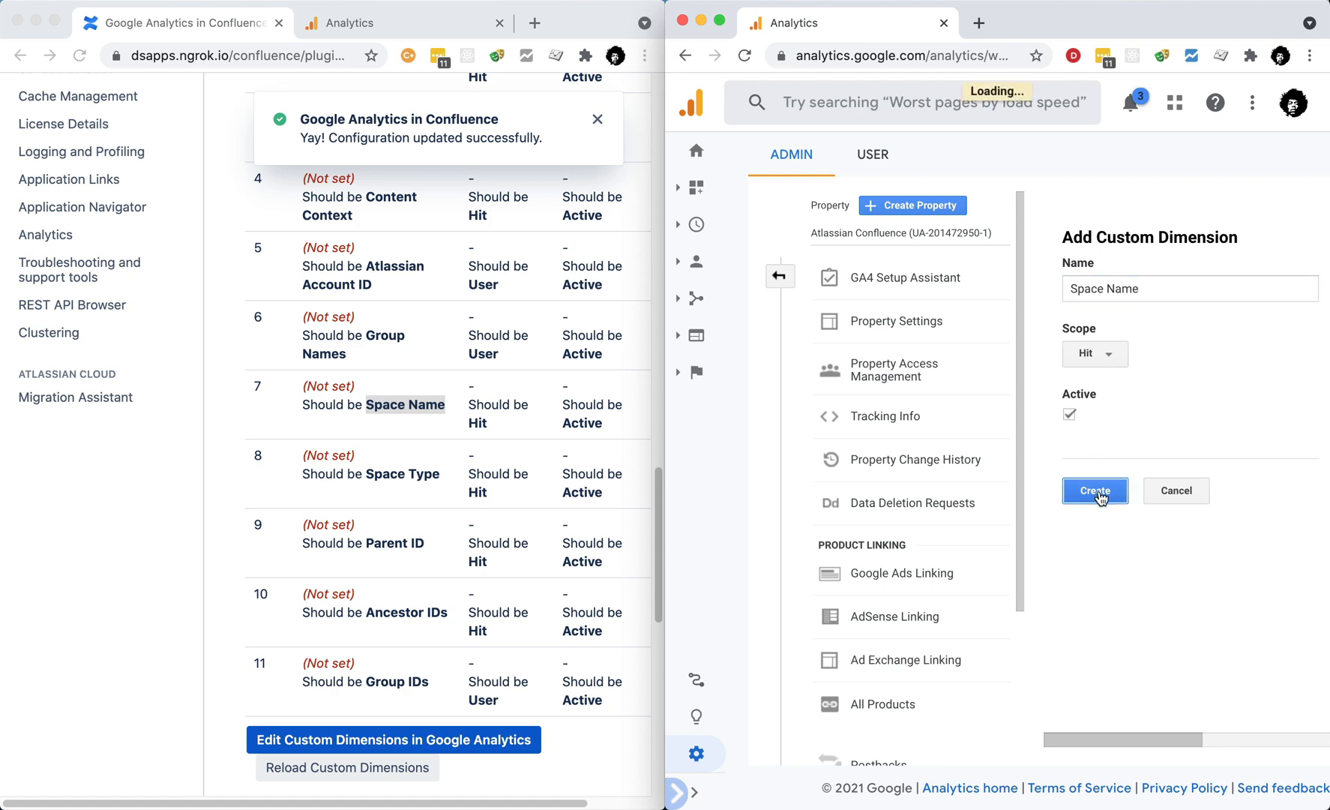
{"action": "left_click", "coordinate": [1096, 491]}
{"action": "left_click", "coordinate": [1076, 597]}
Step: Create the Space Type custom dimension with the default Hit scope
{"action": "left_click", "coordinate": [1136, 231]}
{"action": "left_click_drag", "start_coordinate": [366, 474], "coordinate": [440, 474]}
{"action": "key", "text": "super+c"}
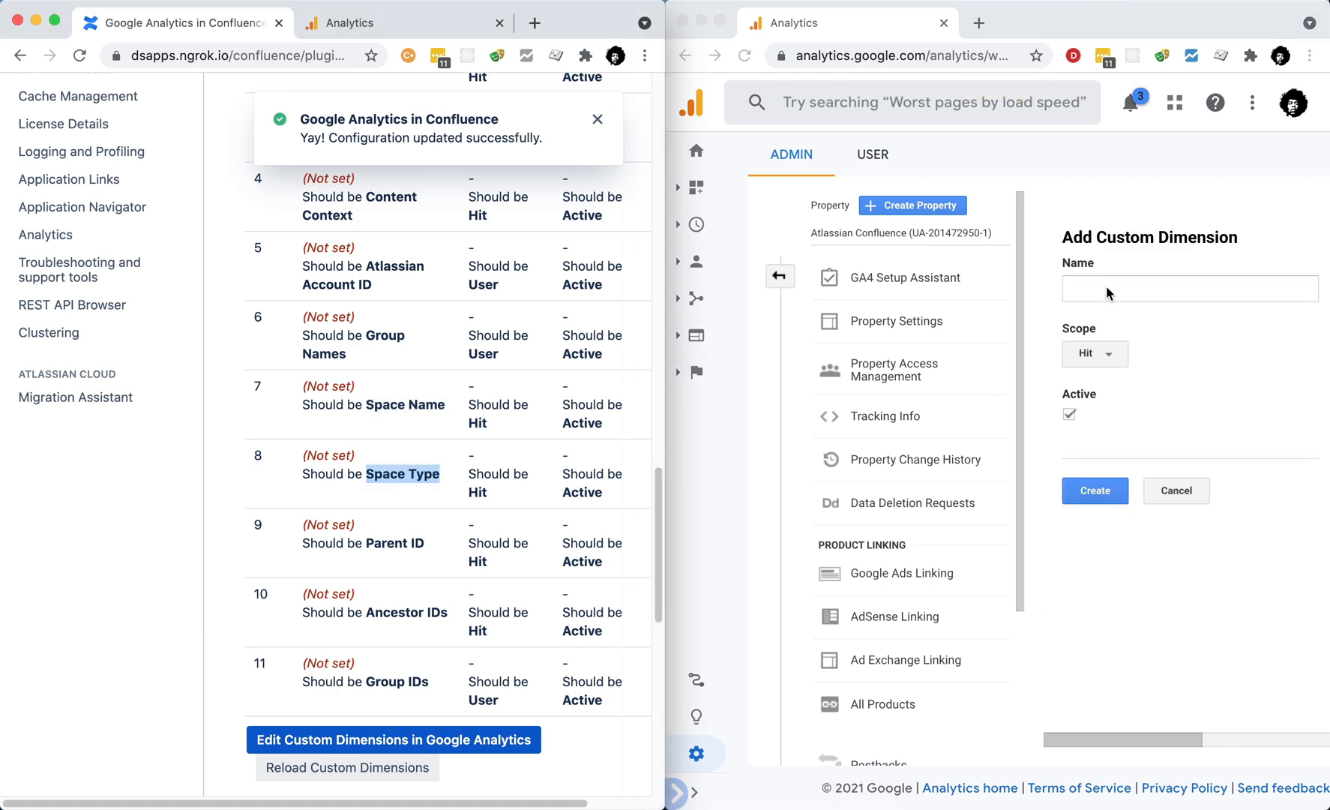
{"action": "left_click", "coordinate": [1108, 288]}
{"action": "key", "text": "super+v"}
{"action": "left_click", "coordinate": [1094, 490]}
{"action": "left_click", "coordinate": [1076, 598]}
Step: Create the Parent ID custom dimension with the default Hit scope
{"action": "left_click", "coordinate": [1136, 230]}
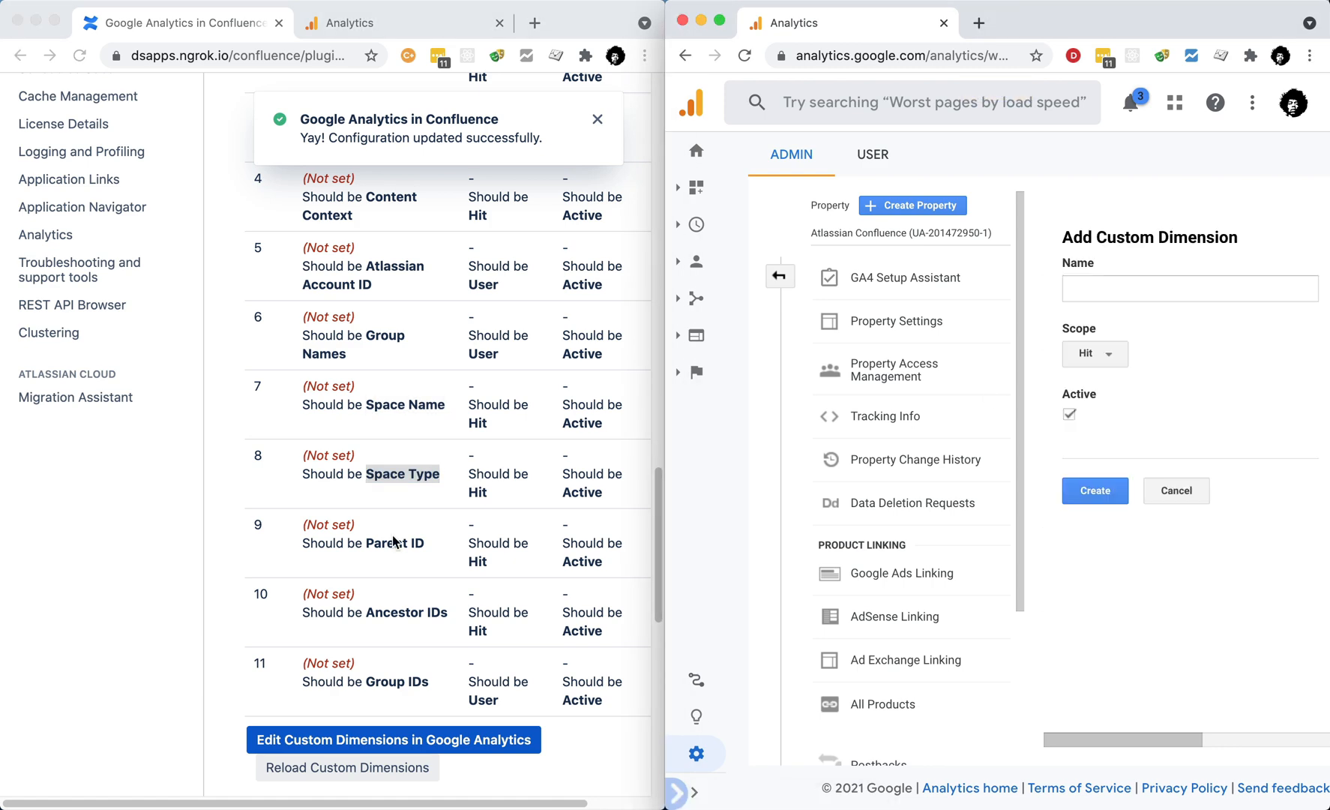
{"action": "left_click_drag", "start_coordinate": [365, 543], "coordinate": [415, 546]}
{"action": "key", "text": "super+c"}
{"action": "left_click", "coordinate": [1130, 289]}
{"action": "key", "text": "super+v"}
{"action": "left_click", "coordinate": [1094, 490]}
Step: Create the Ancestor IDs custom dimension with the default Hit scope
{"action": "left_click_drag", "start_coordinate": [367, 612], "coordinate": [448, 613]}
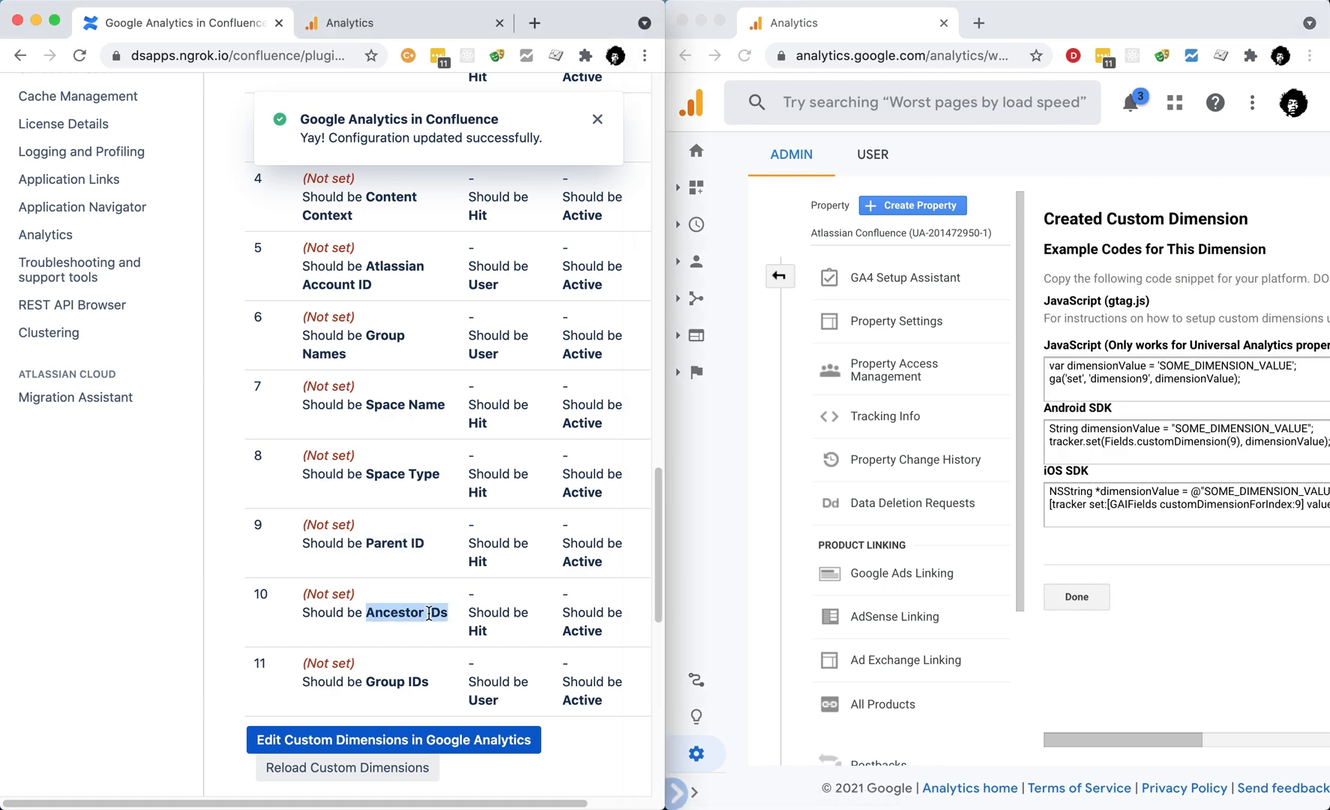
{"action": "key", "text": "super+c"}
{"action": "left_click", "coordinate": [1078, 604]}
{"action": "left_click", "coordinate": [1137, 230]}
{"action": "left_click", "coordinate": [1131, 289]}
{"action": "key", "text": "super+v"}
{"action": "left_click", "coordinate": [1095, 490]}
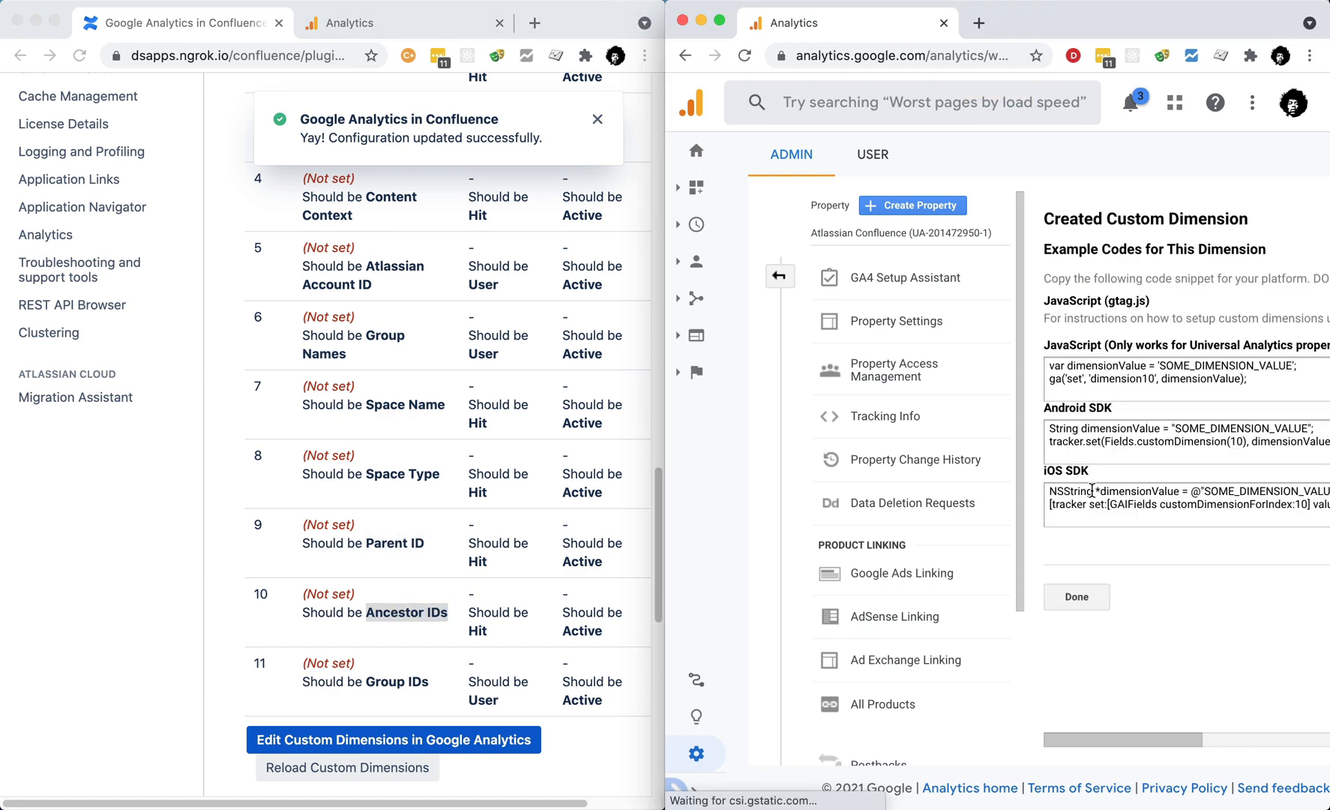
{"action": "left_click", "coordinate": [1076, 598]}
Step: Create the Group IDs custom dimension with User scope
{"action": "left_click", "coordinate": [1137, 230]}
{"action": "left_click_drag", "start_coordinate": [367, 680], "coordinate": [428, 681]}
{"action": "key", "text": "super+c"}
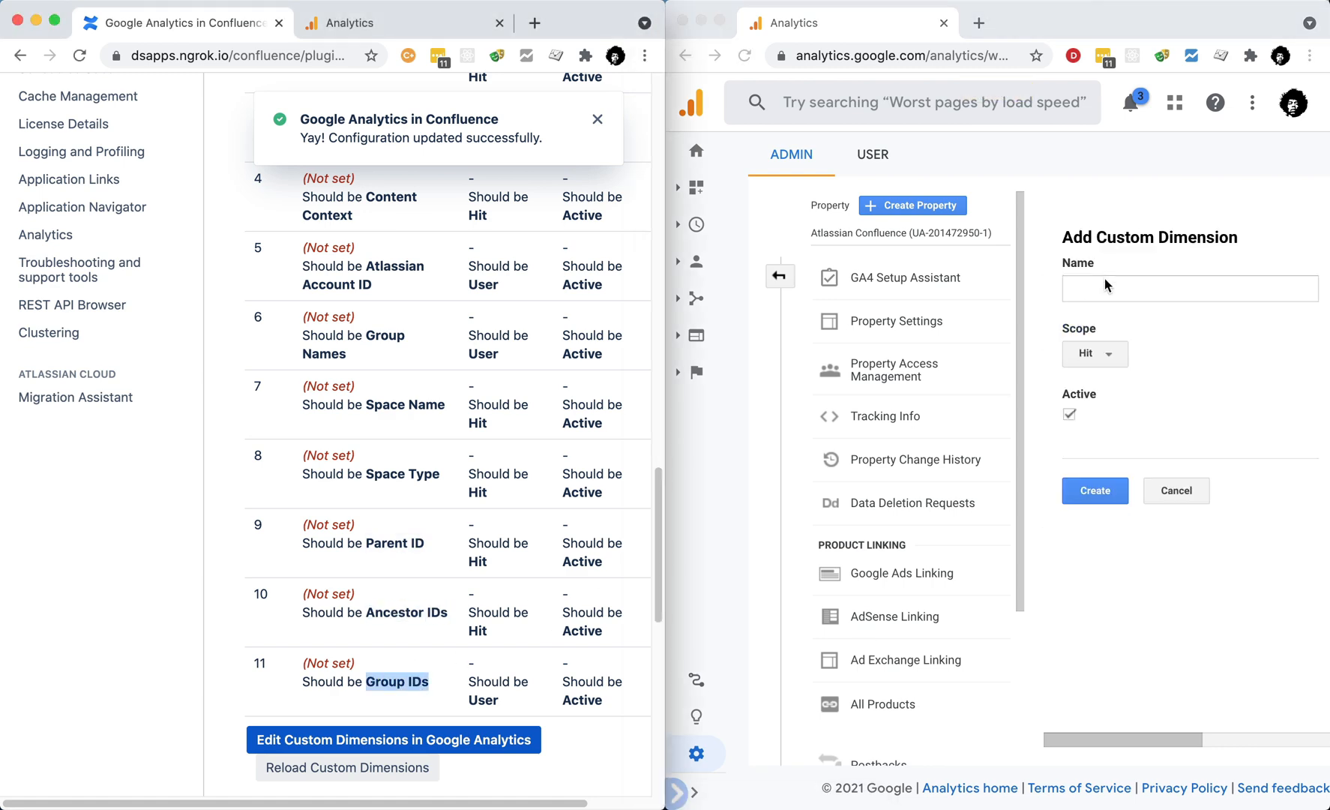
{"action": "left_click", "coordinate": [1104, 281]}
{"action": "key", "text": "super+v"}
{"action": "left_click", "coordinate": [1095, 353]}
{"action": "left_click", "coordinate": [1090, 428]}
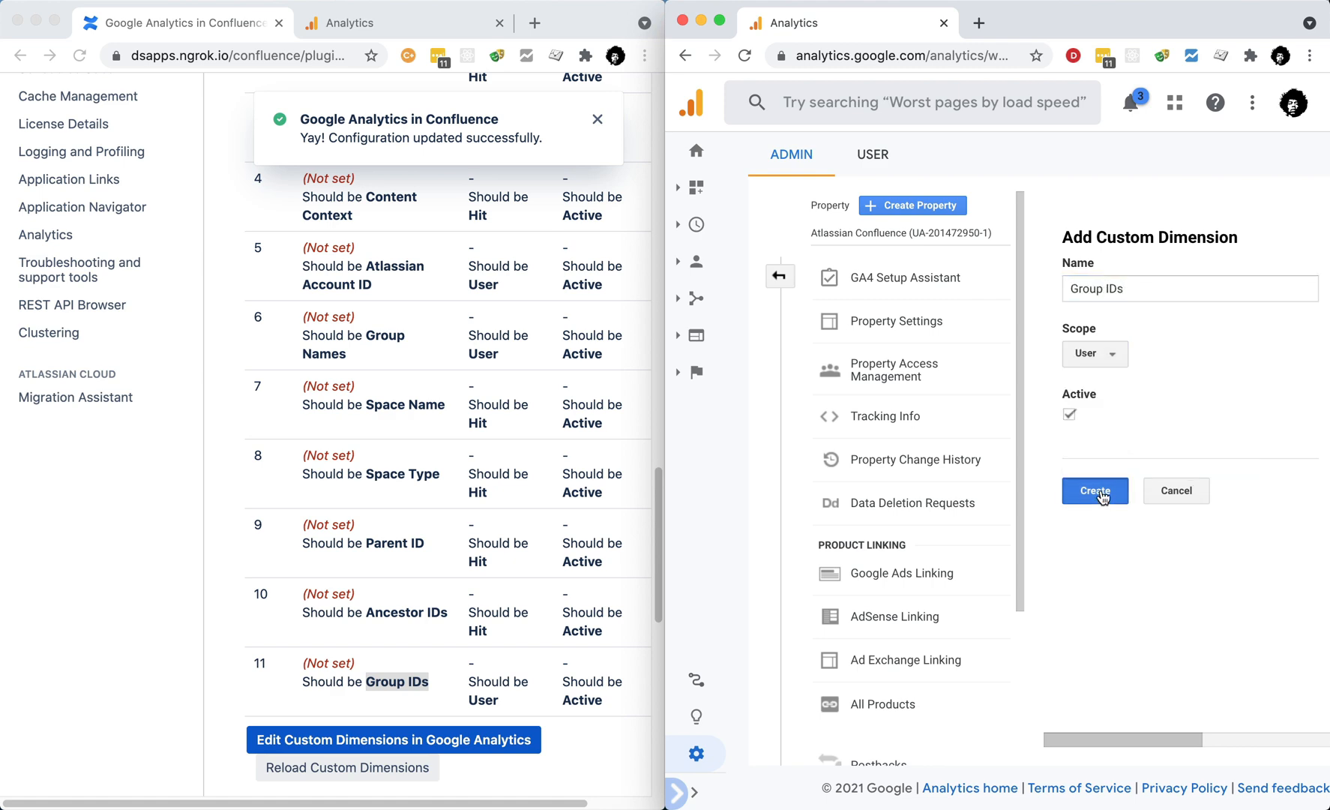
{"action": "left_click", "coordinate": [1094, 490]}
{"action": "left_click", "coordinate": [1102, 600]}
Step: Maximize Confluence, reload the custom dimensions check, and dismiss both resulting notices
{"action": "mouse_move", "coordinate": [54, 23]}
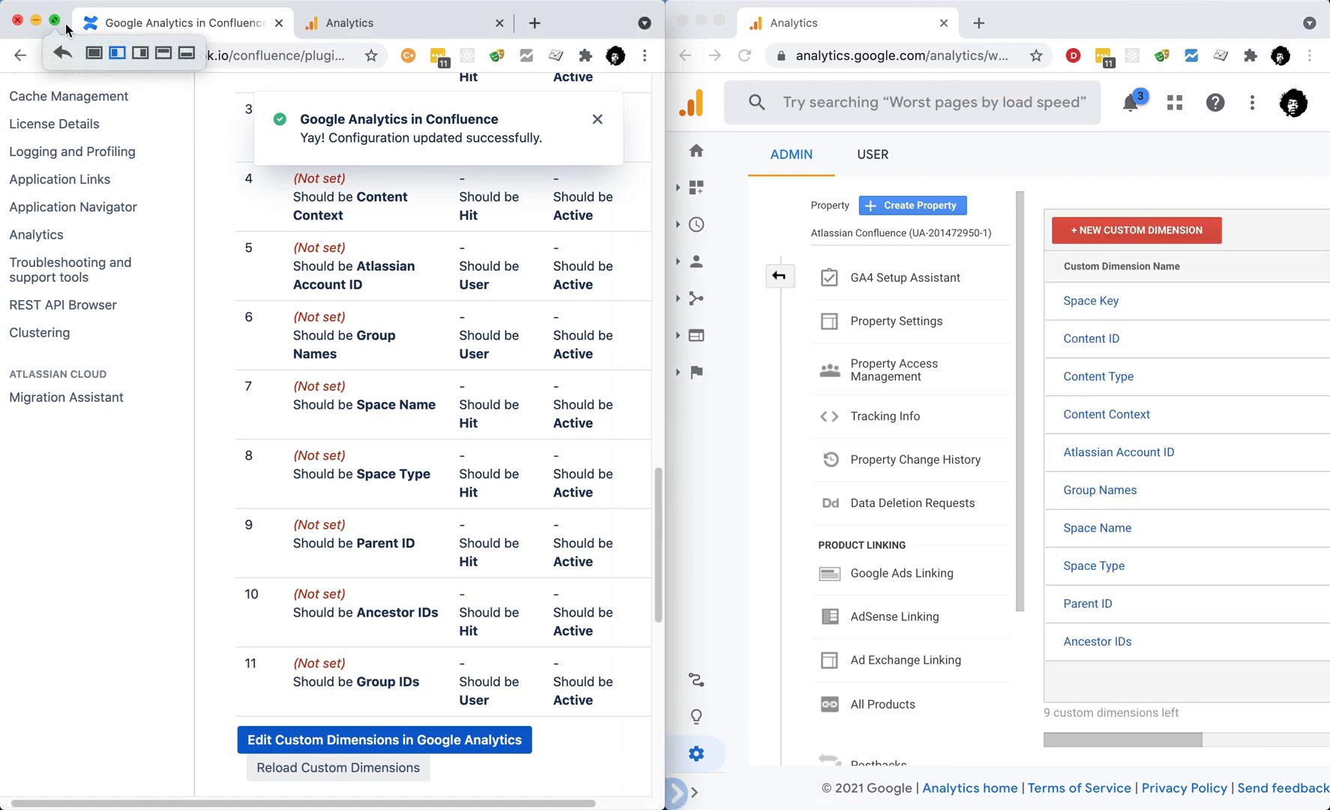
{"action": "left_click", "coordinate": [94, 55]}
{"action": "scroll", "coordinate": [534, 394], "scroll_direction": "up", "scroll_amount": 5}
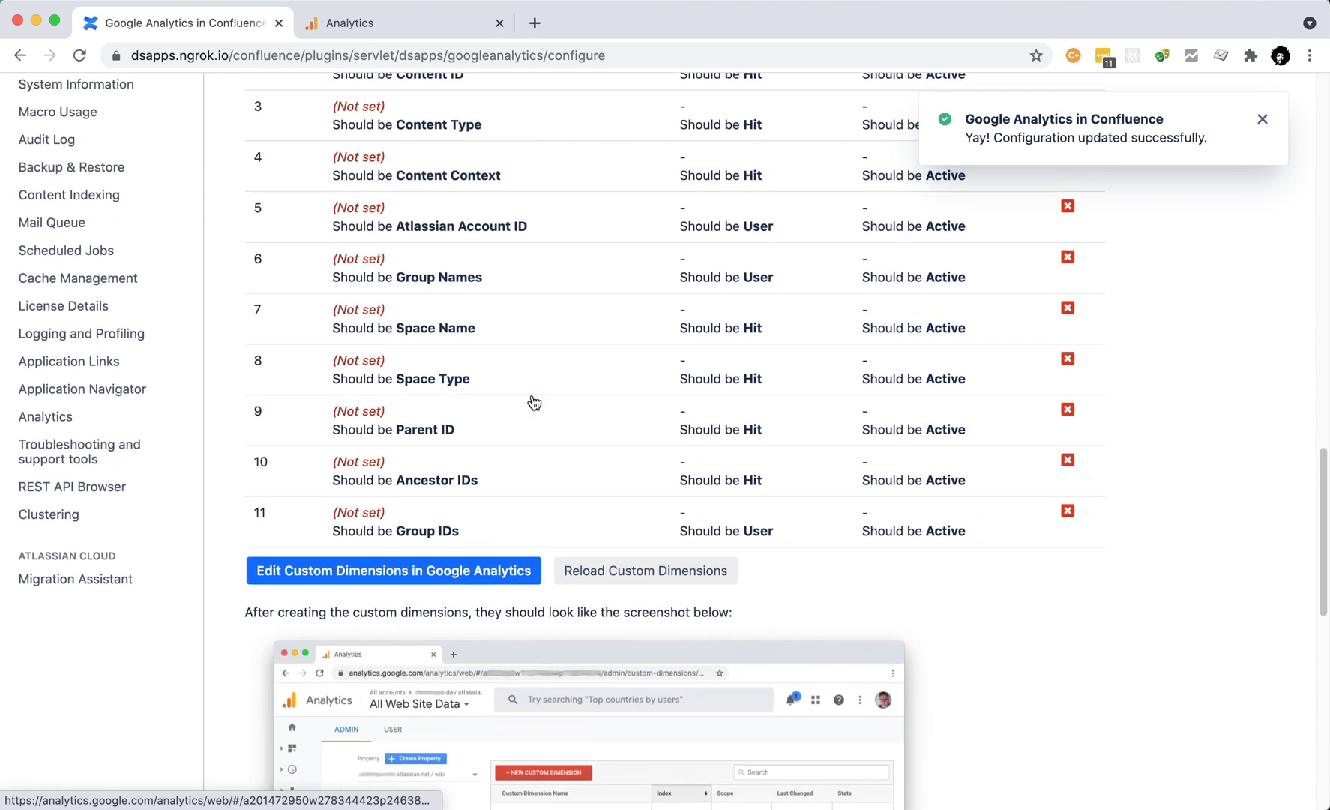
{"action": "scroll", "coordinate": [534, 397], "scroll_direction": "up", "scroll_amount": 3}
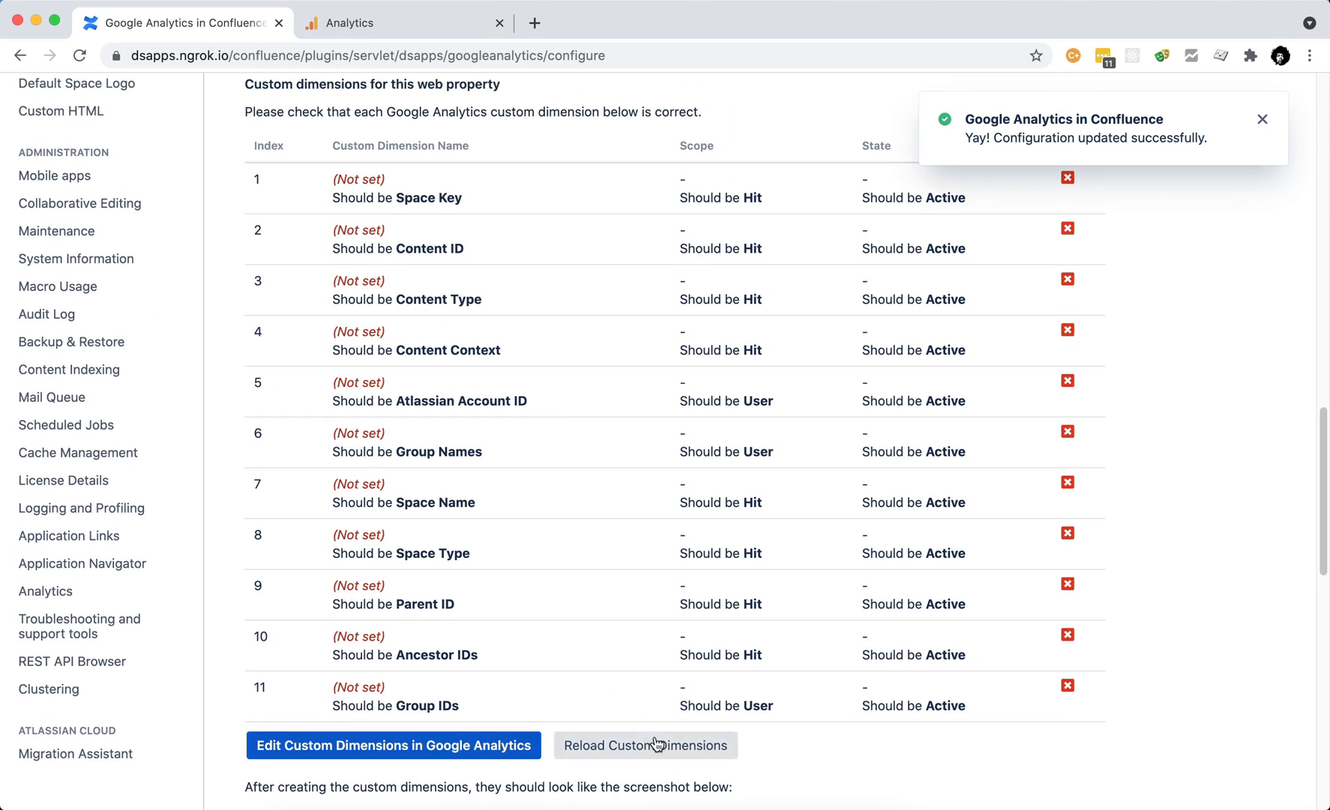
{"action": "left_click", "coordinate": [658, 745]}
{"action": "scroll", "coordinate": [1136, 633], "scroll_direction": "up", "scroll_amount": 3}
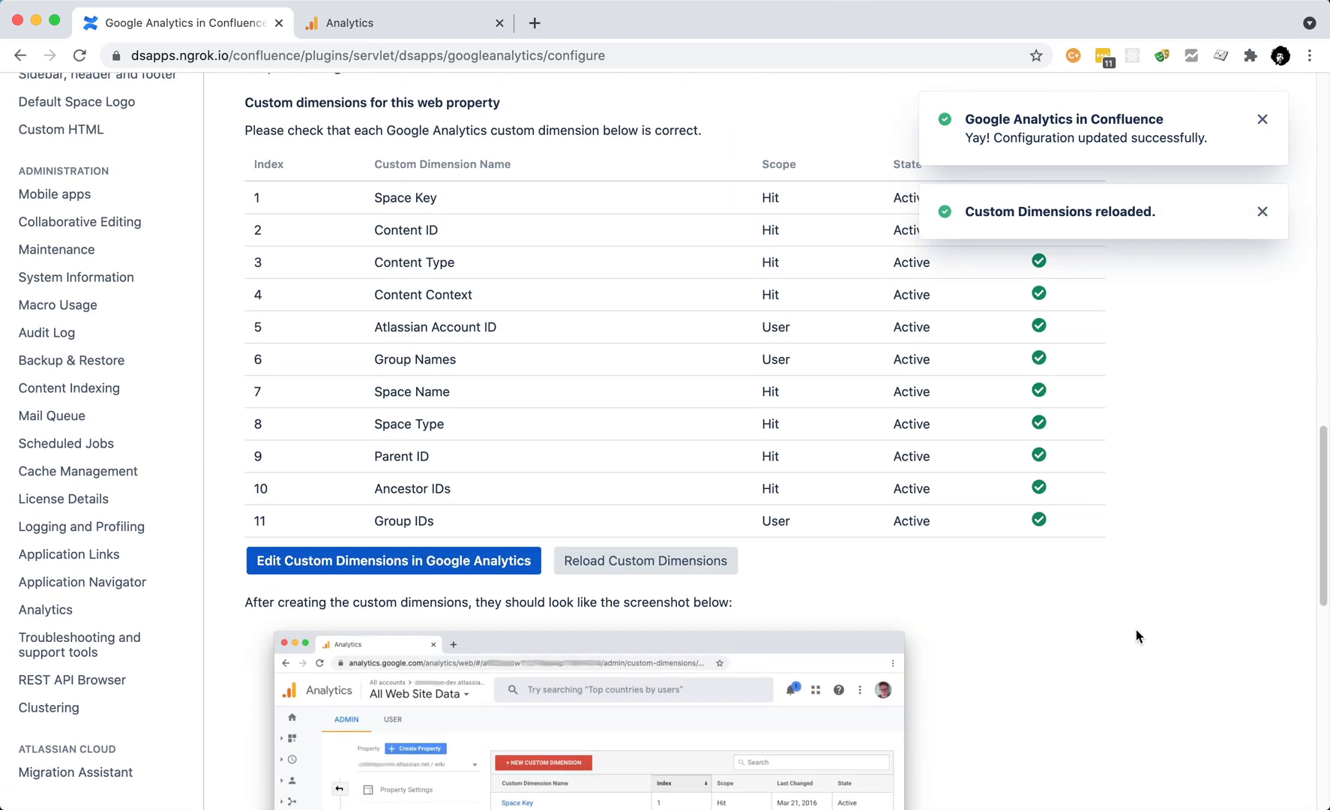
{"action": "left_click", "coordinate": [1262, 119]}
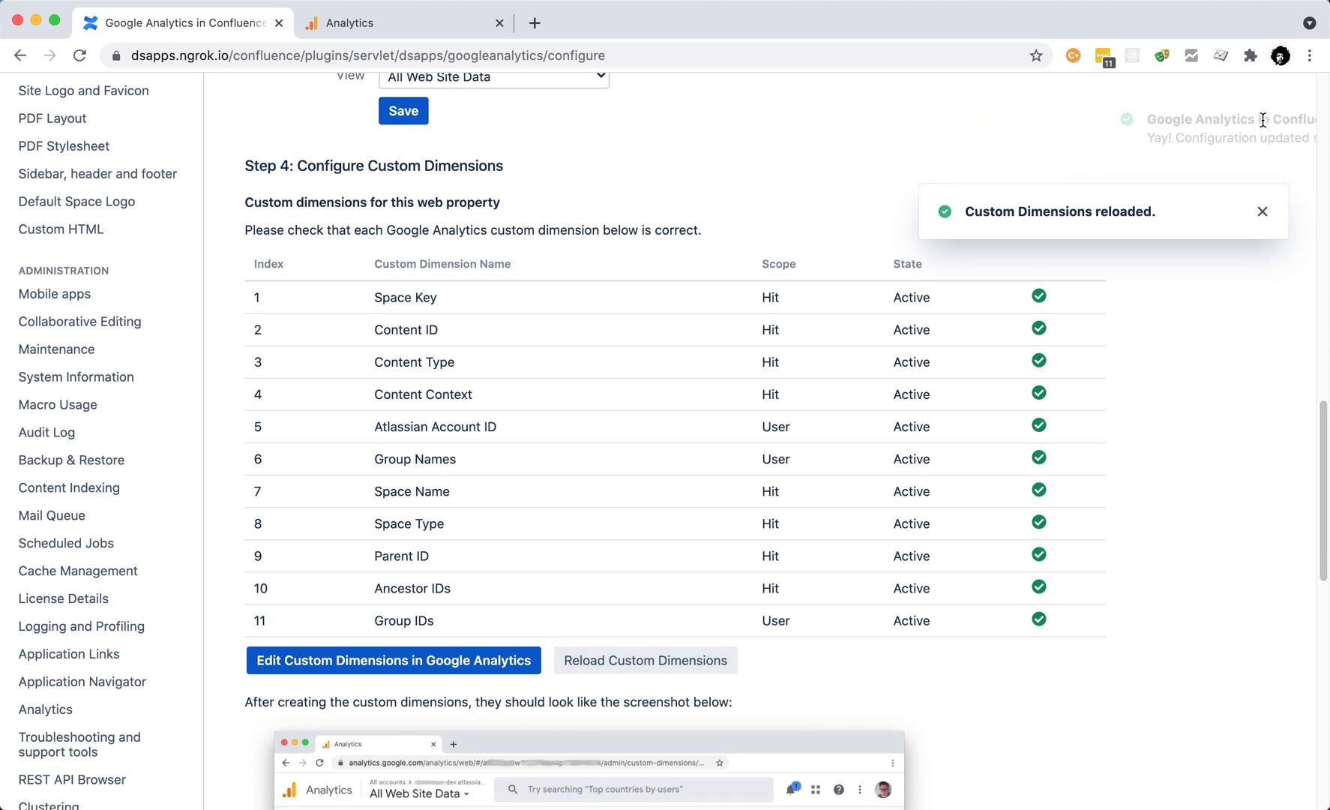
{"action": "left_click", "coordinate": [1262, 122]}
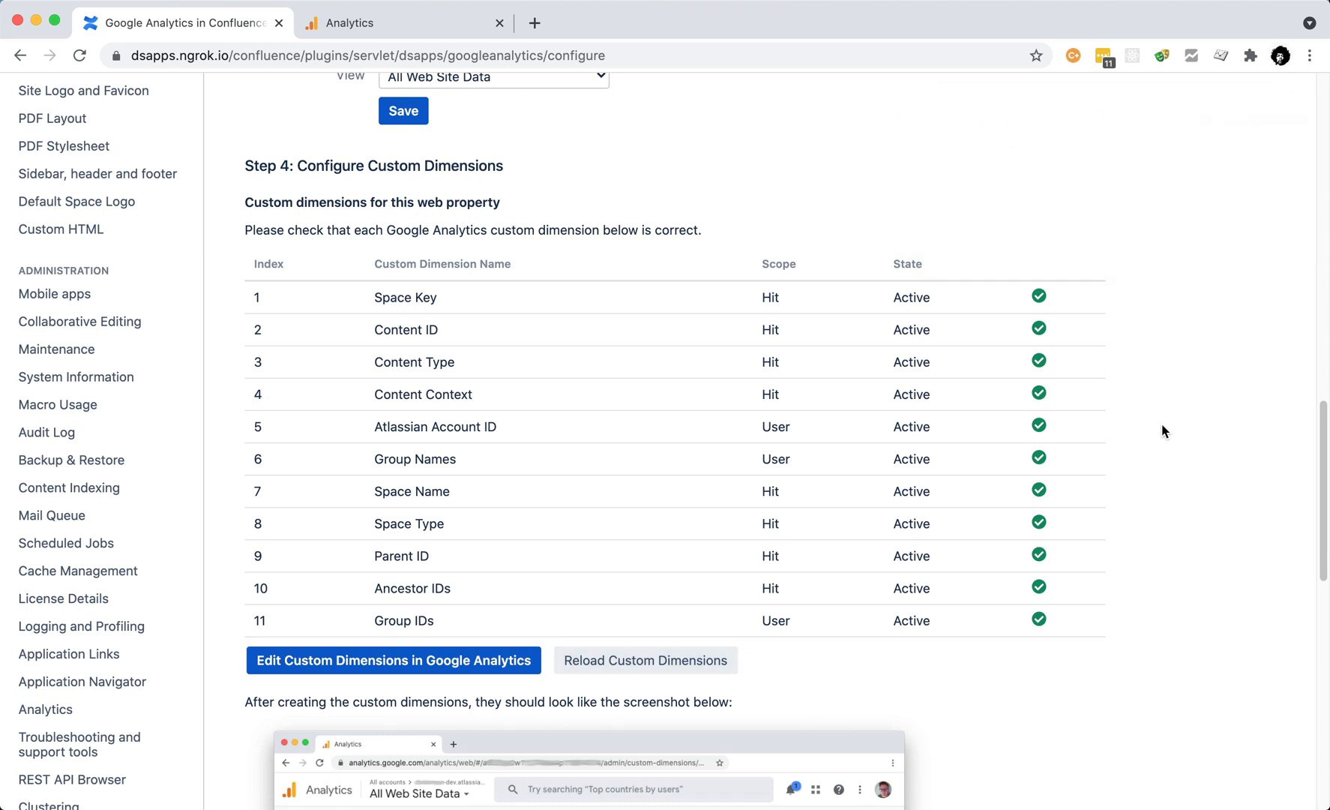